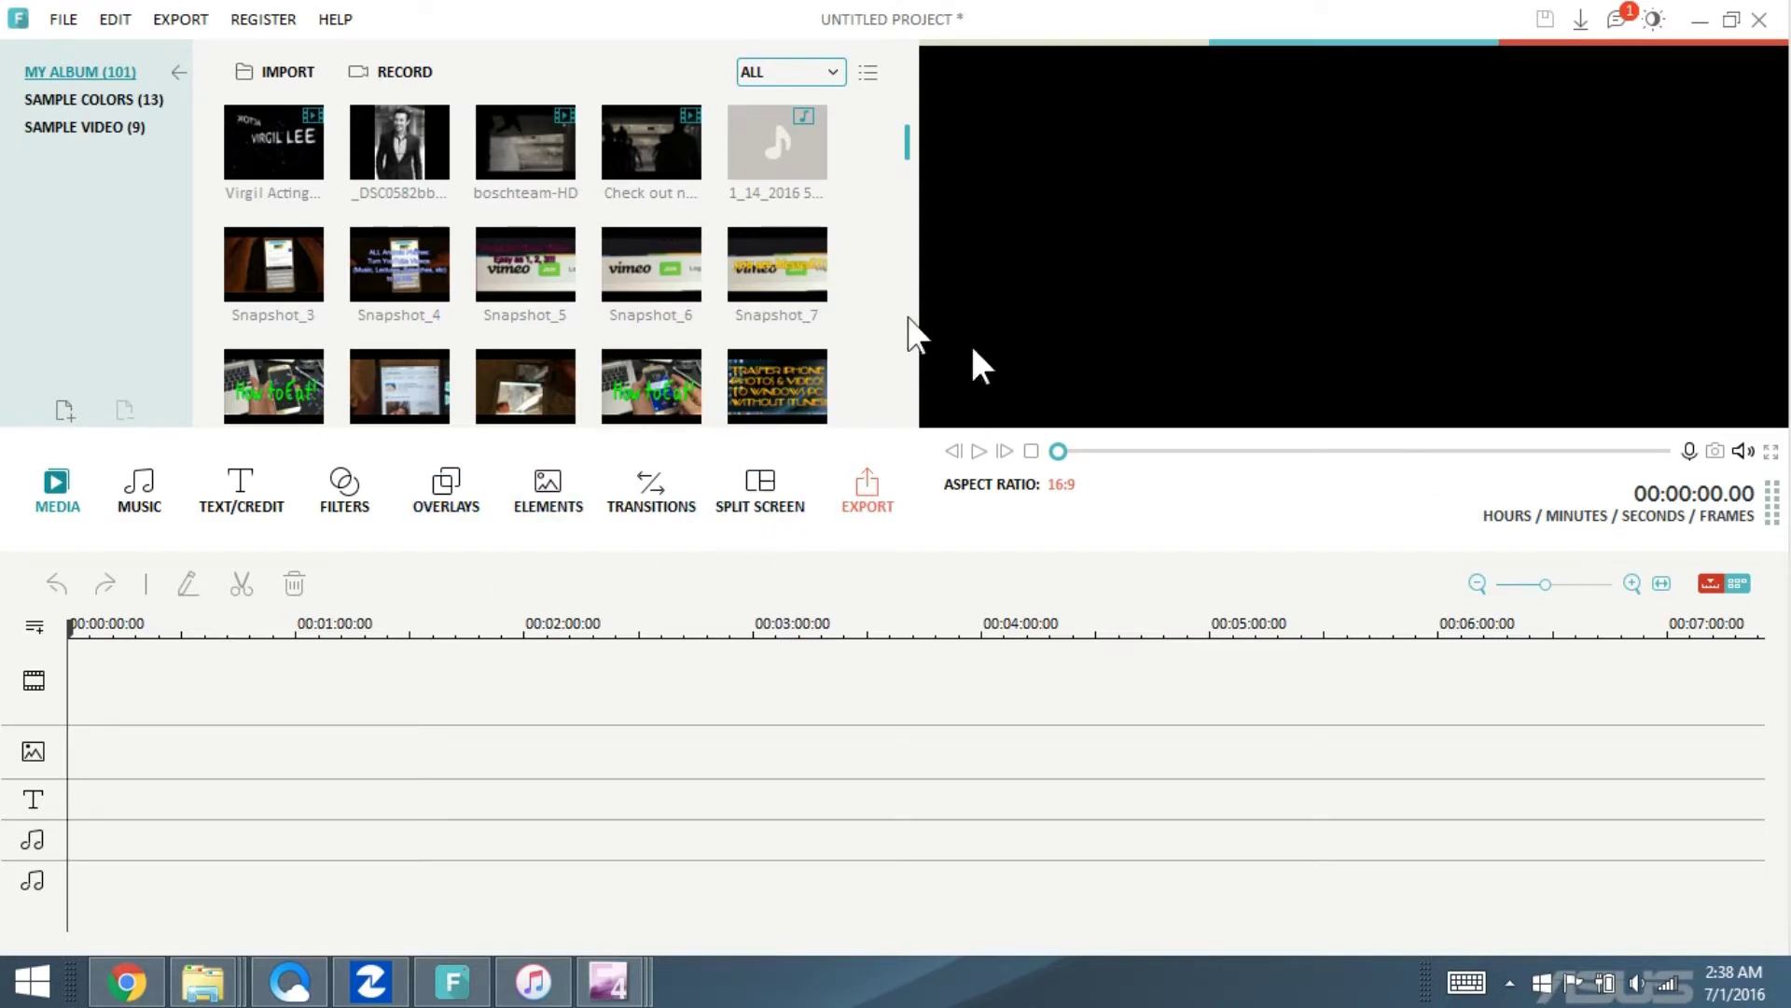
- Bring up the split-screen layouts and preview 2 Screen A, 6 Screen, and 4 Screen F, E and D
click(762, 499)
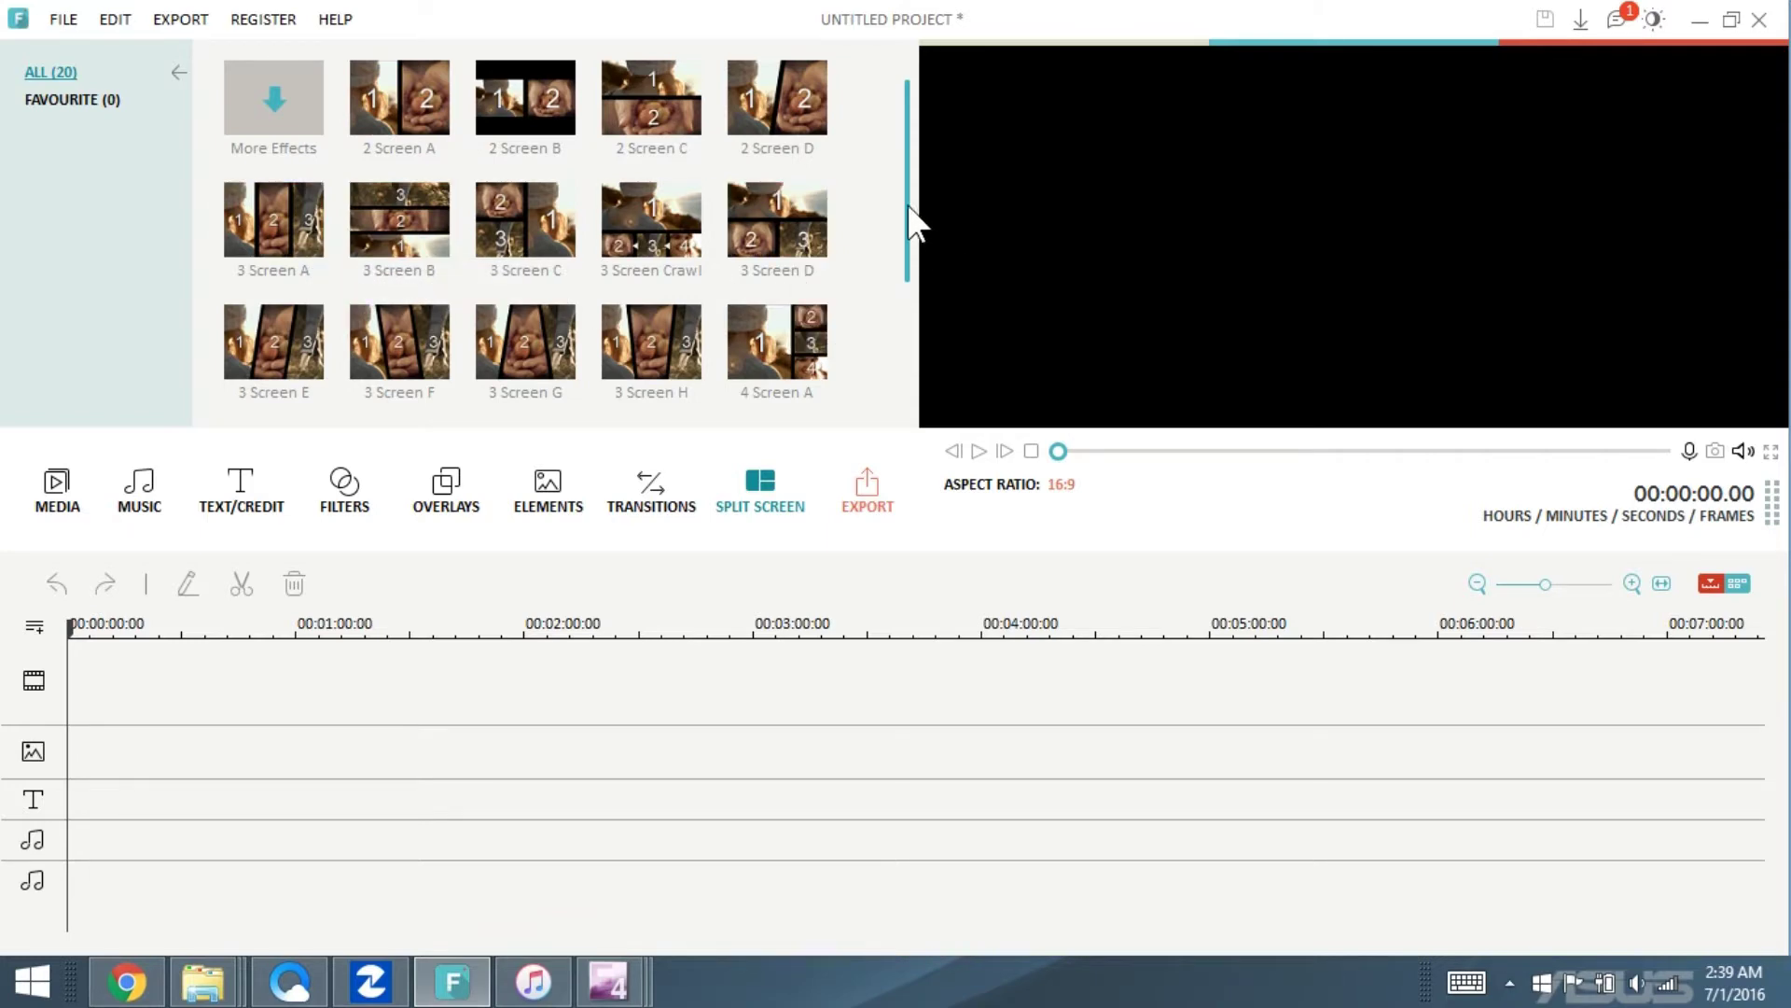
drag(907, 203, 891, 163)
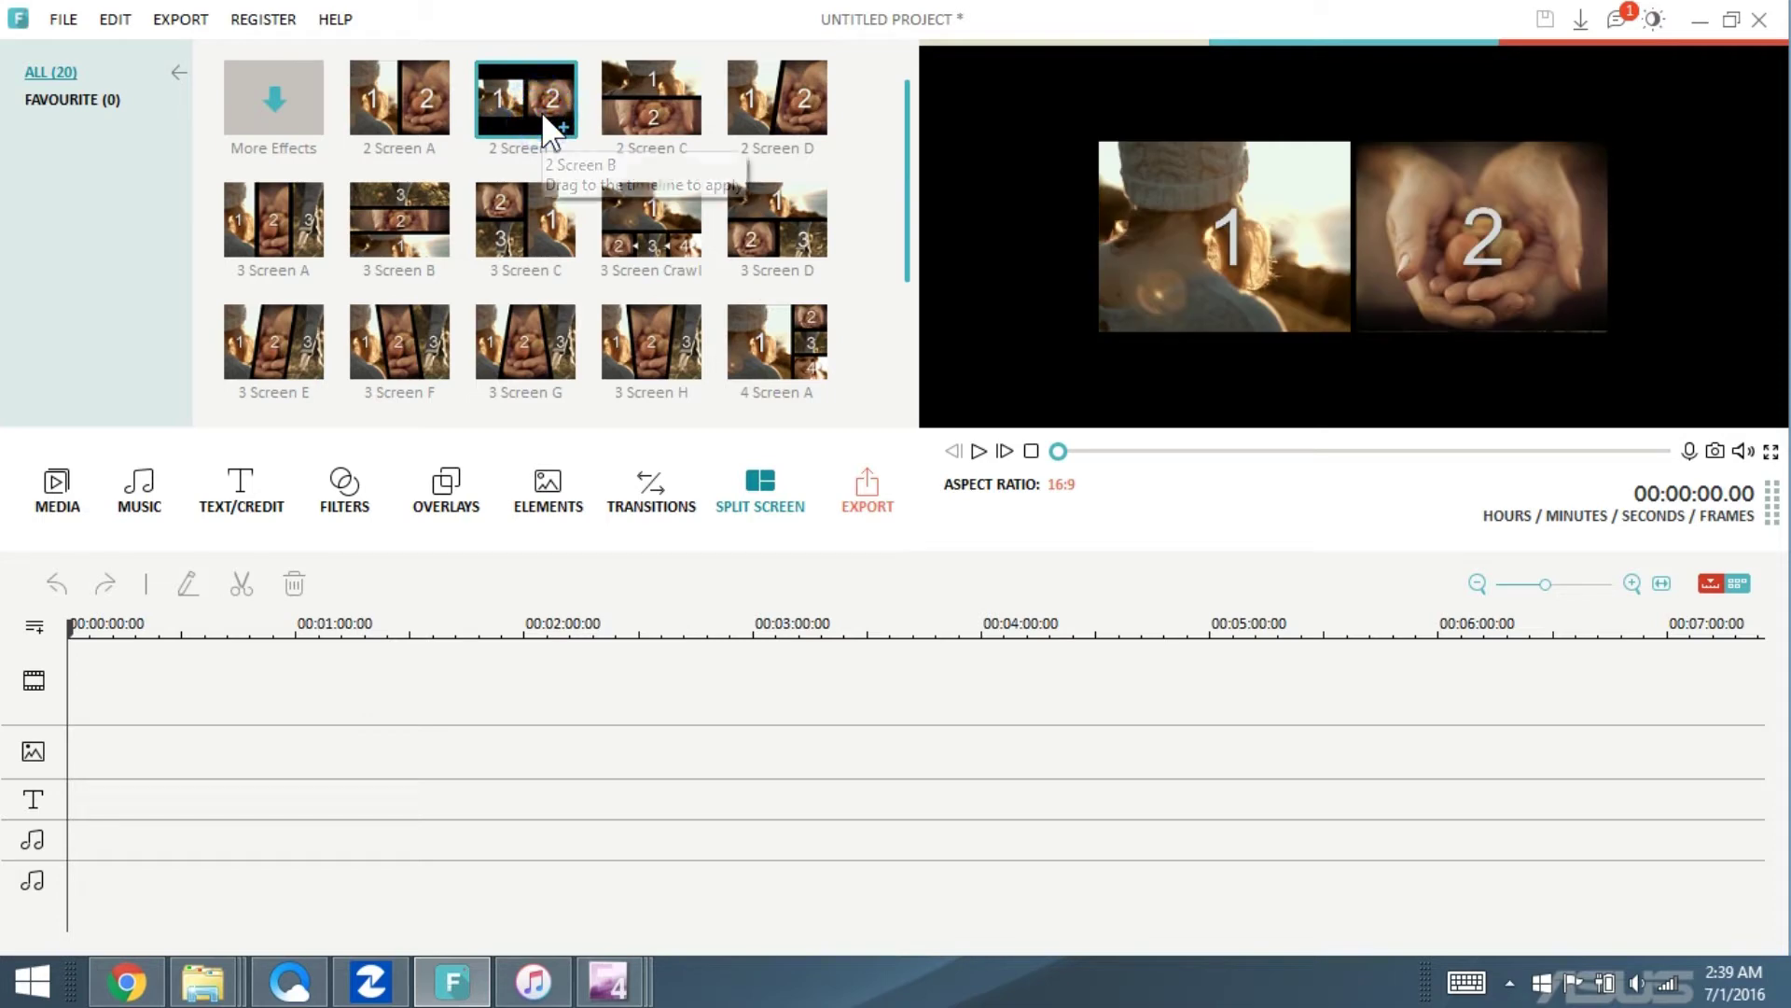
click(416, 112)
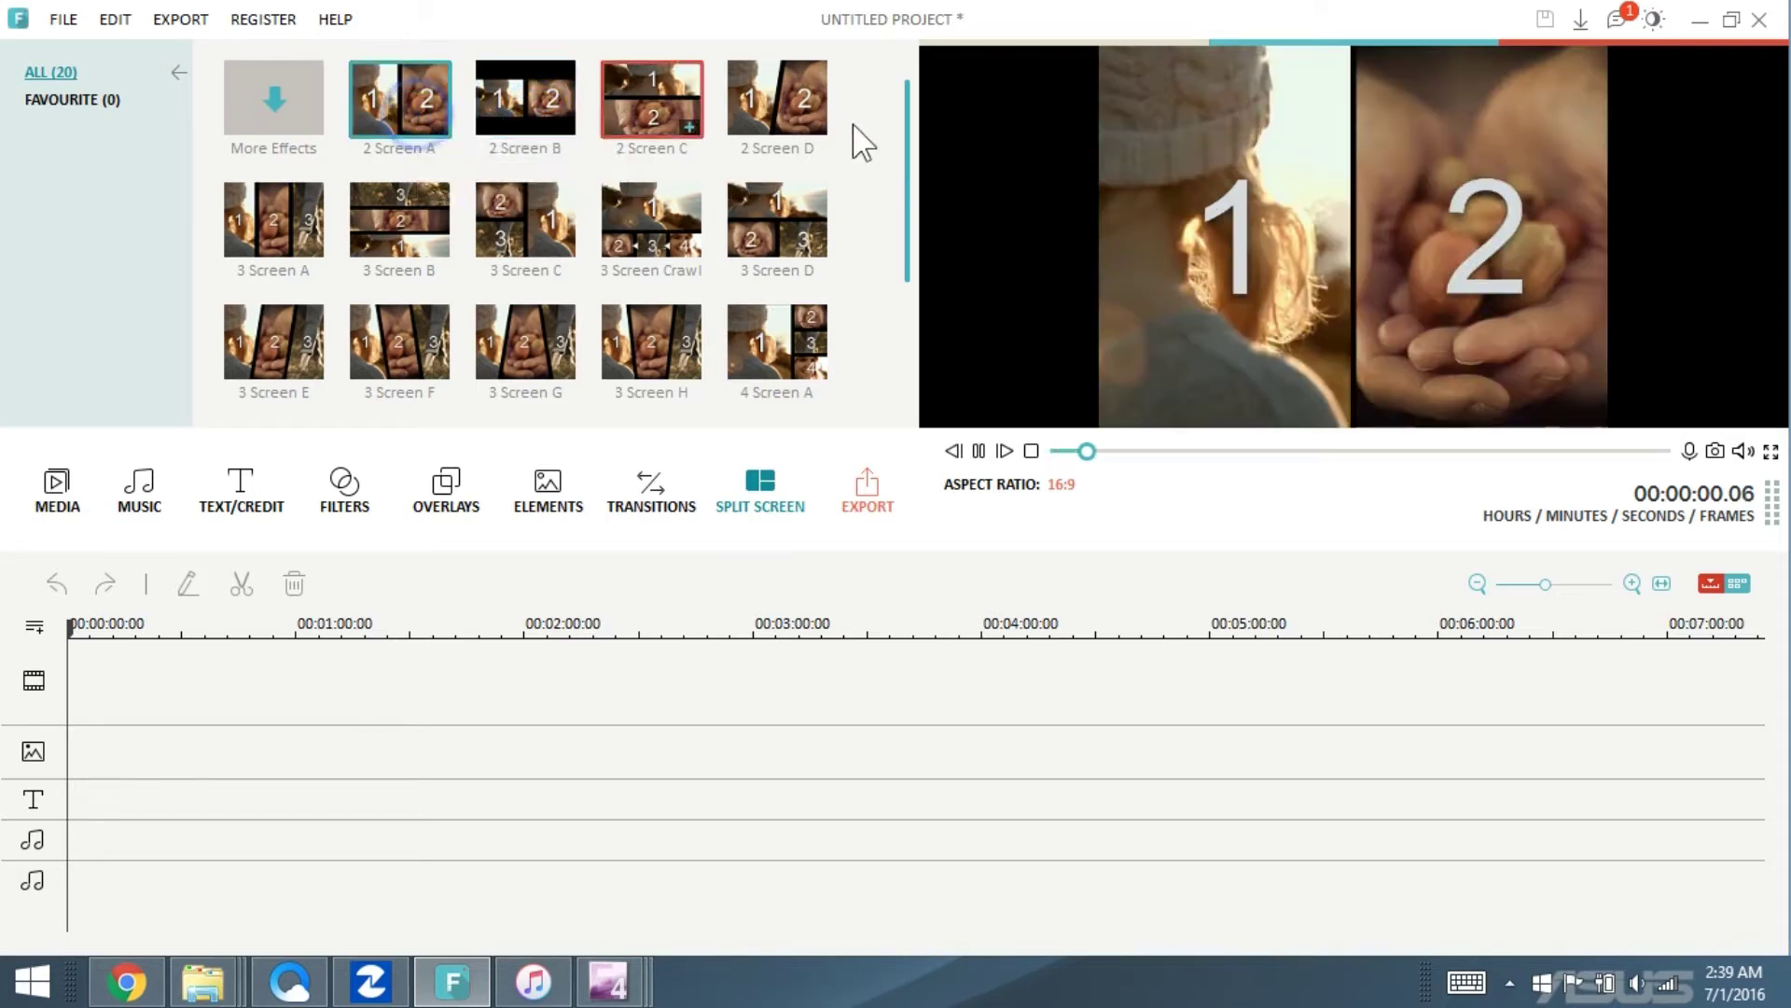
drag(909, 135, 908, 354)
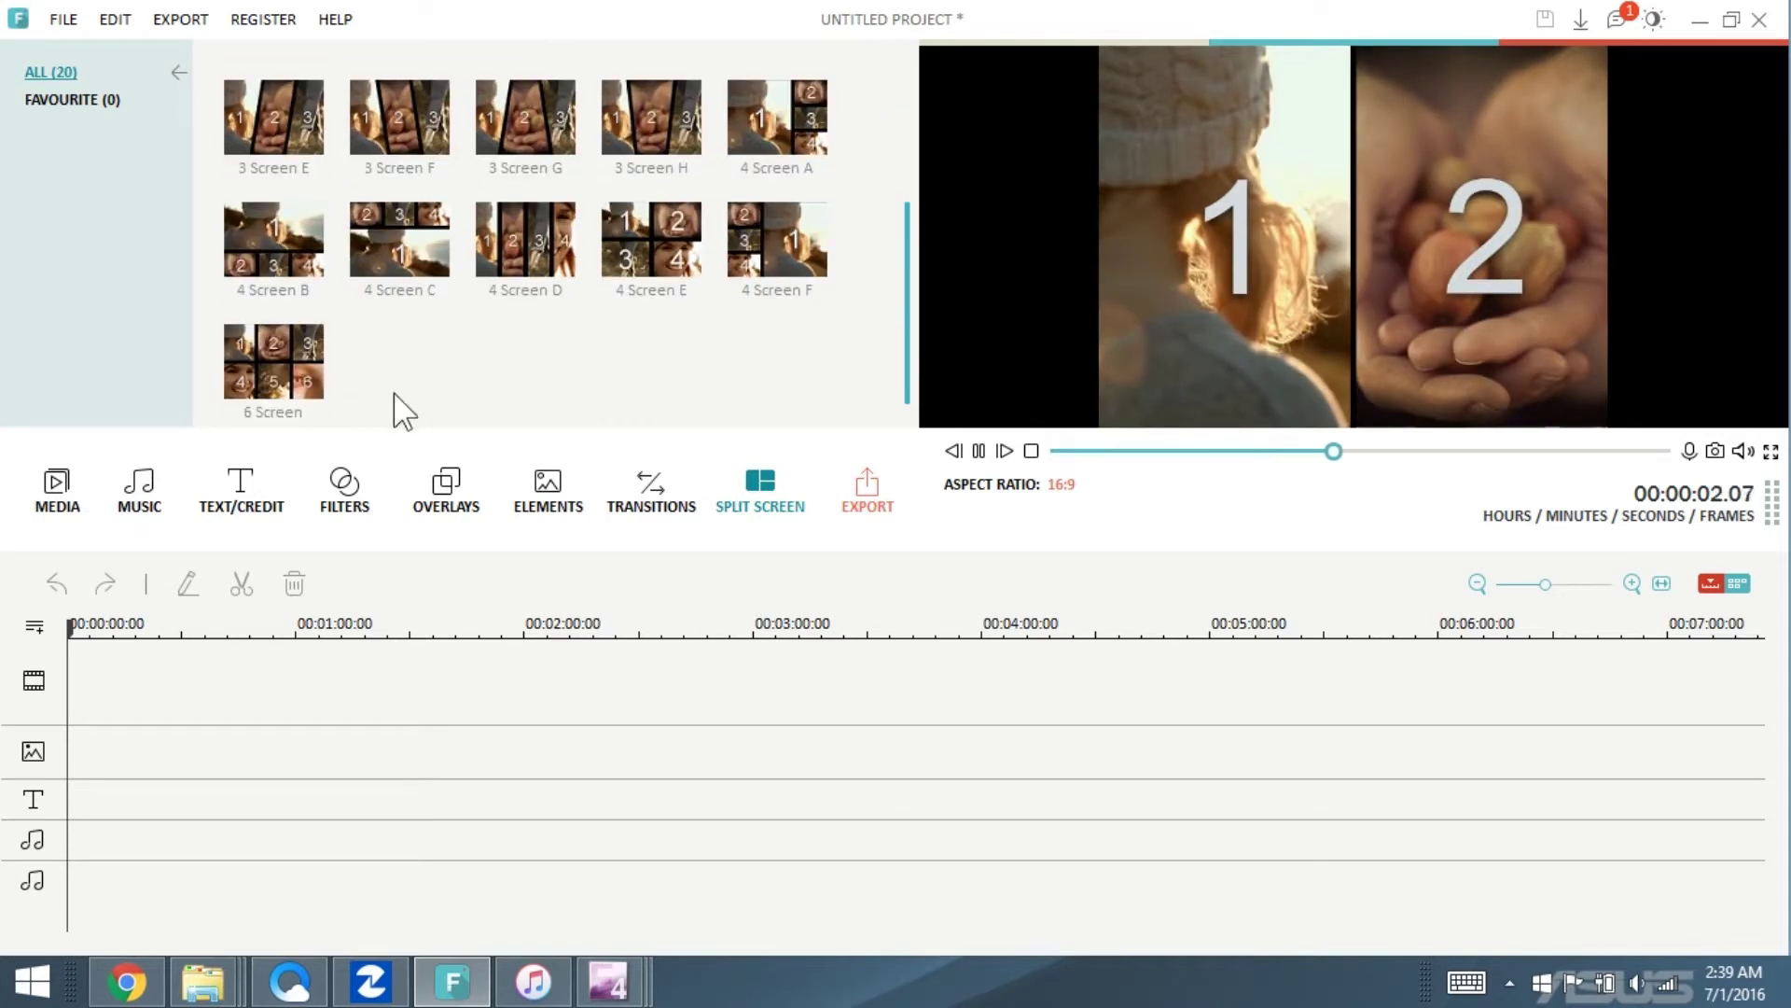
click(271, 366)
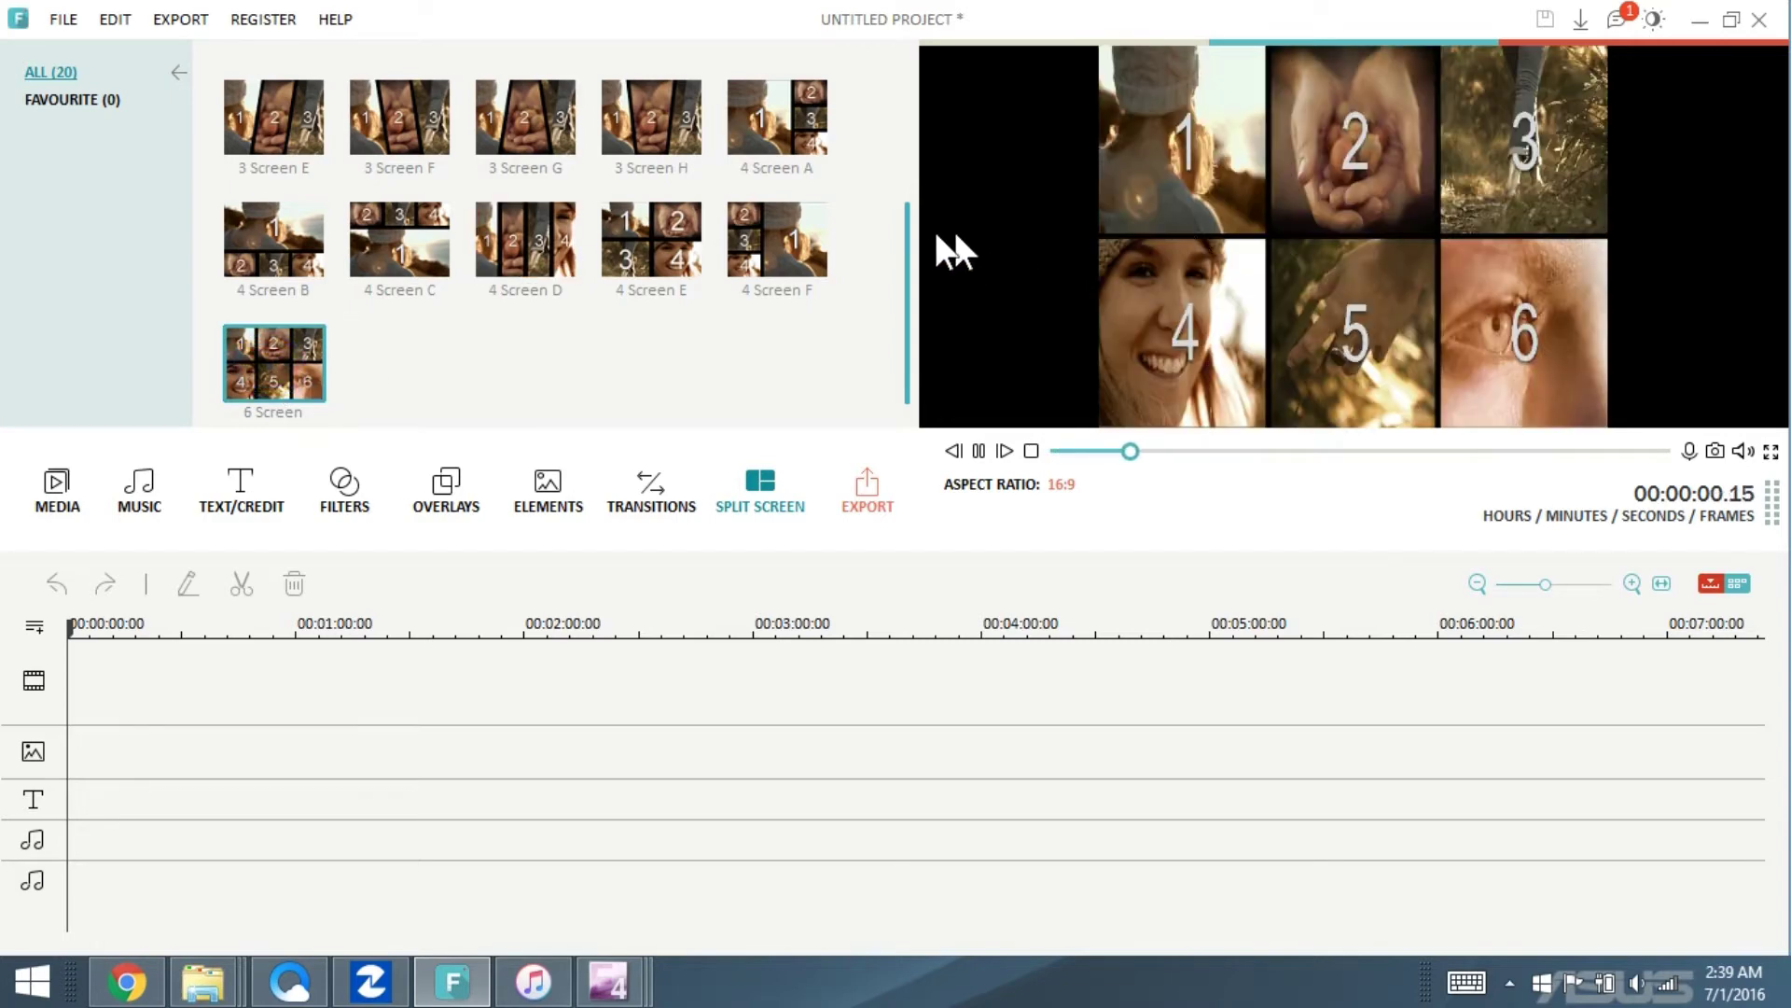
click(793, 232)
click(655, 220)
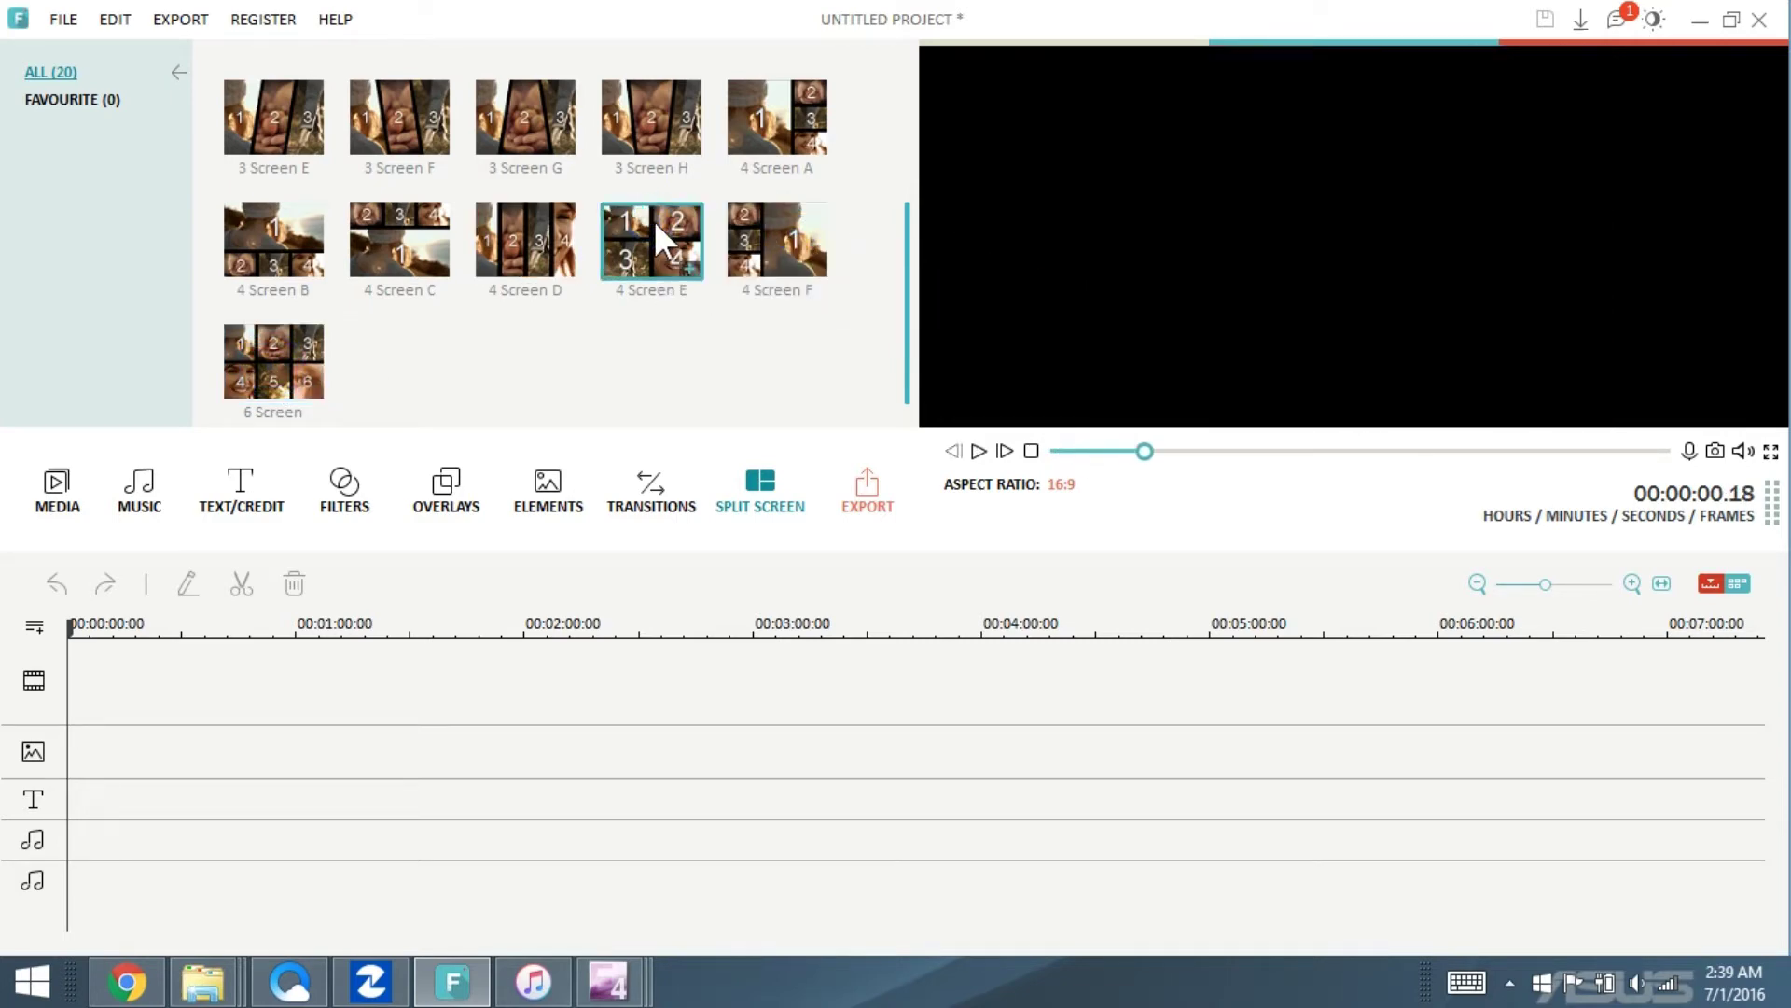
click(529, 224)
- Preview 3 Screen G, then choose 3 Screen D and drag it onto the video track
click(517, 121)
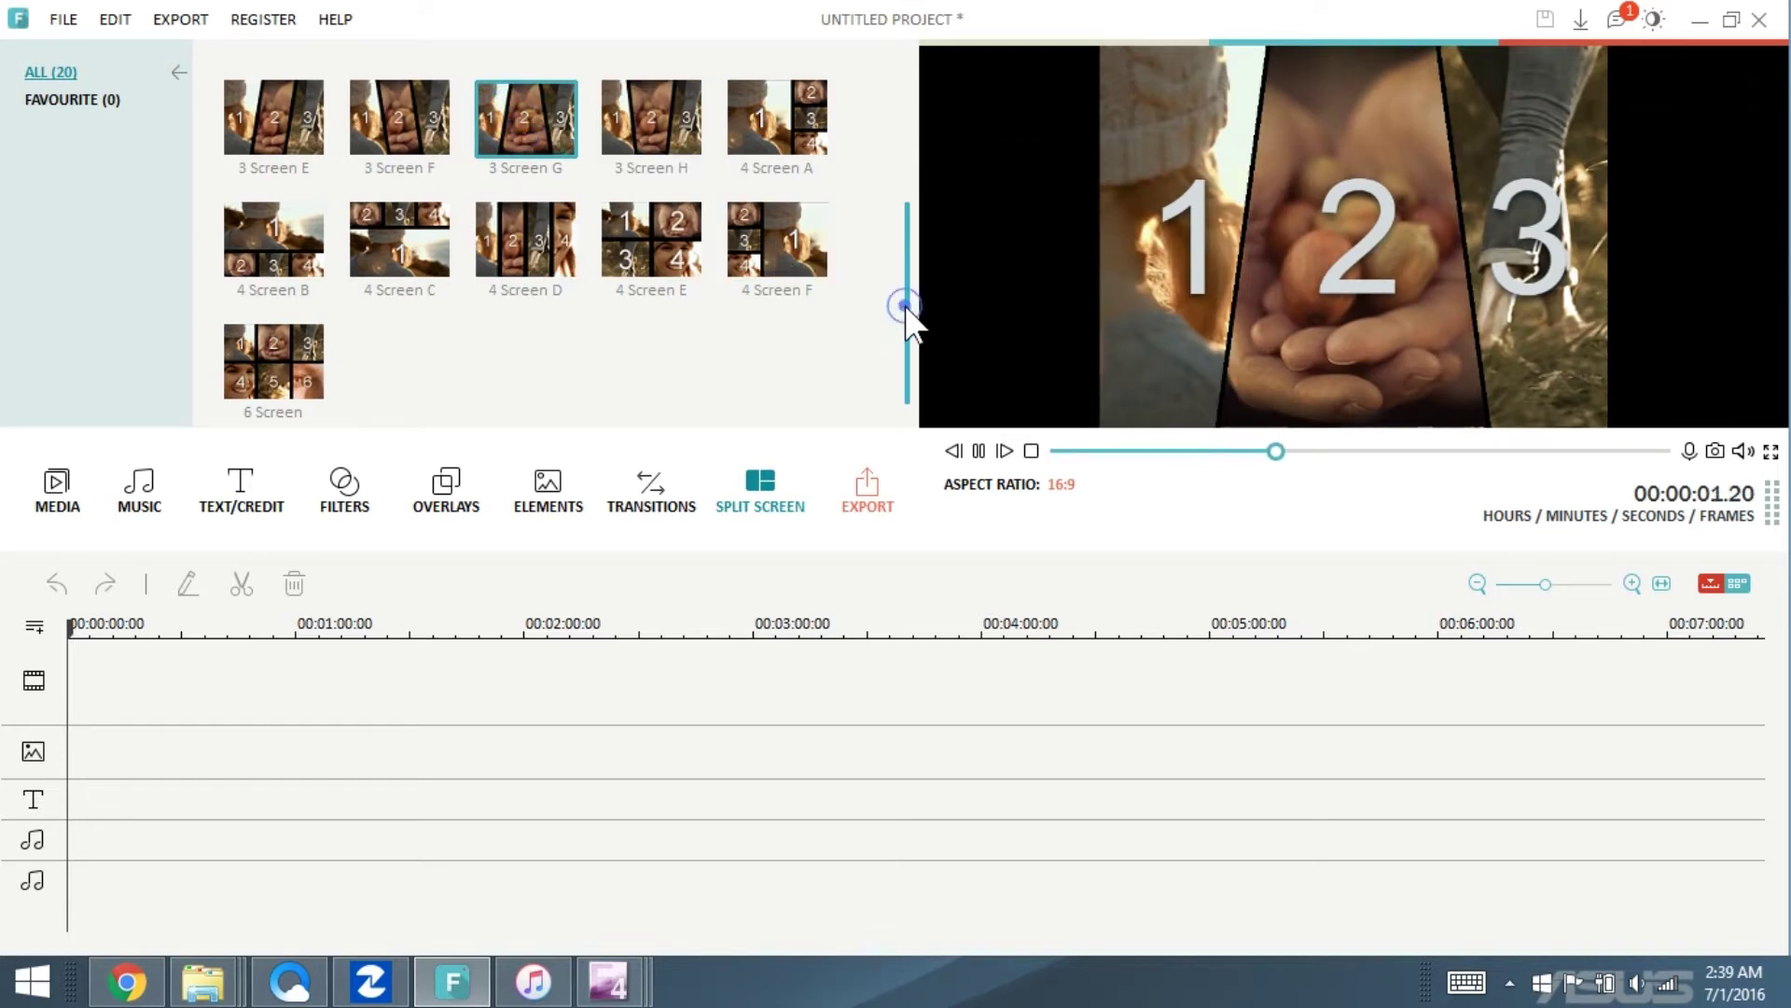
drag(903, 297, 886, 166)
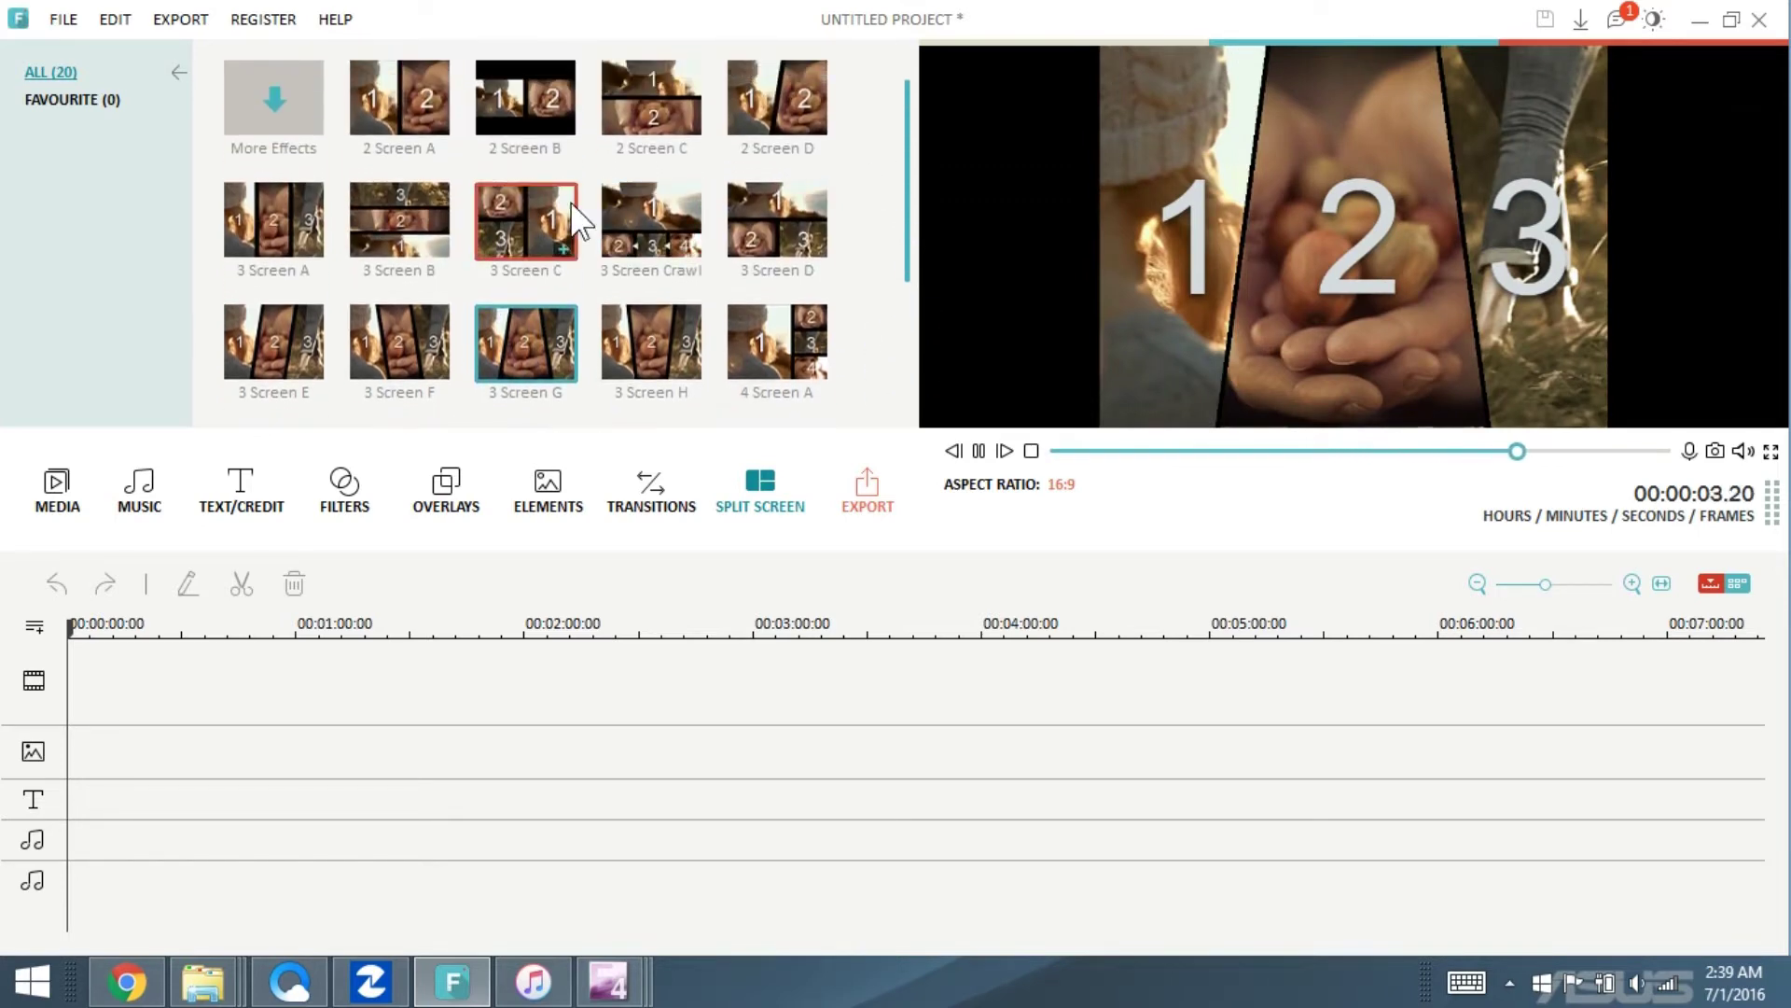
click(793, 221)
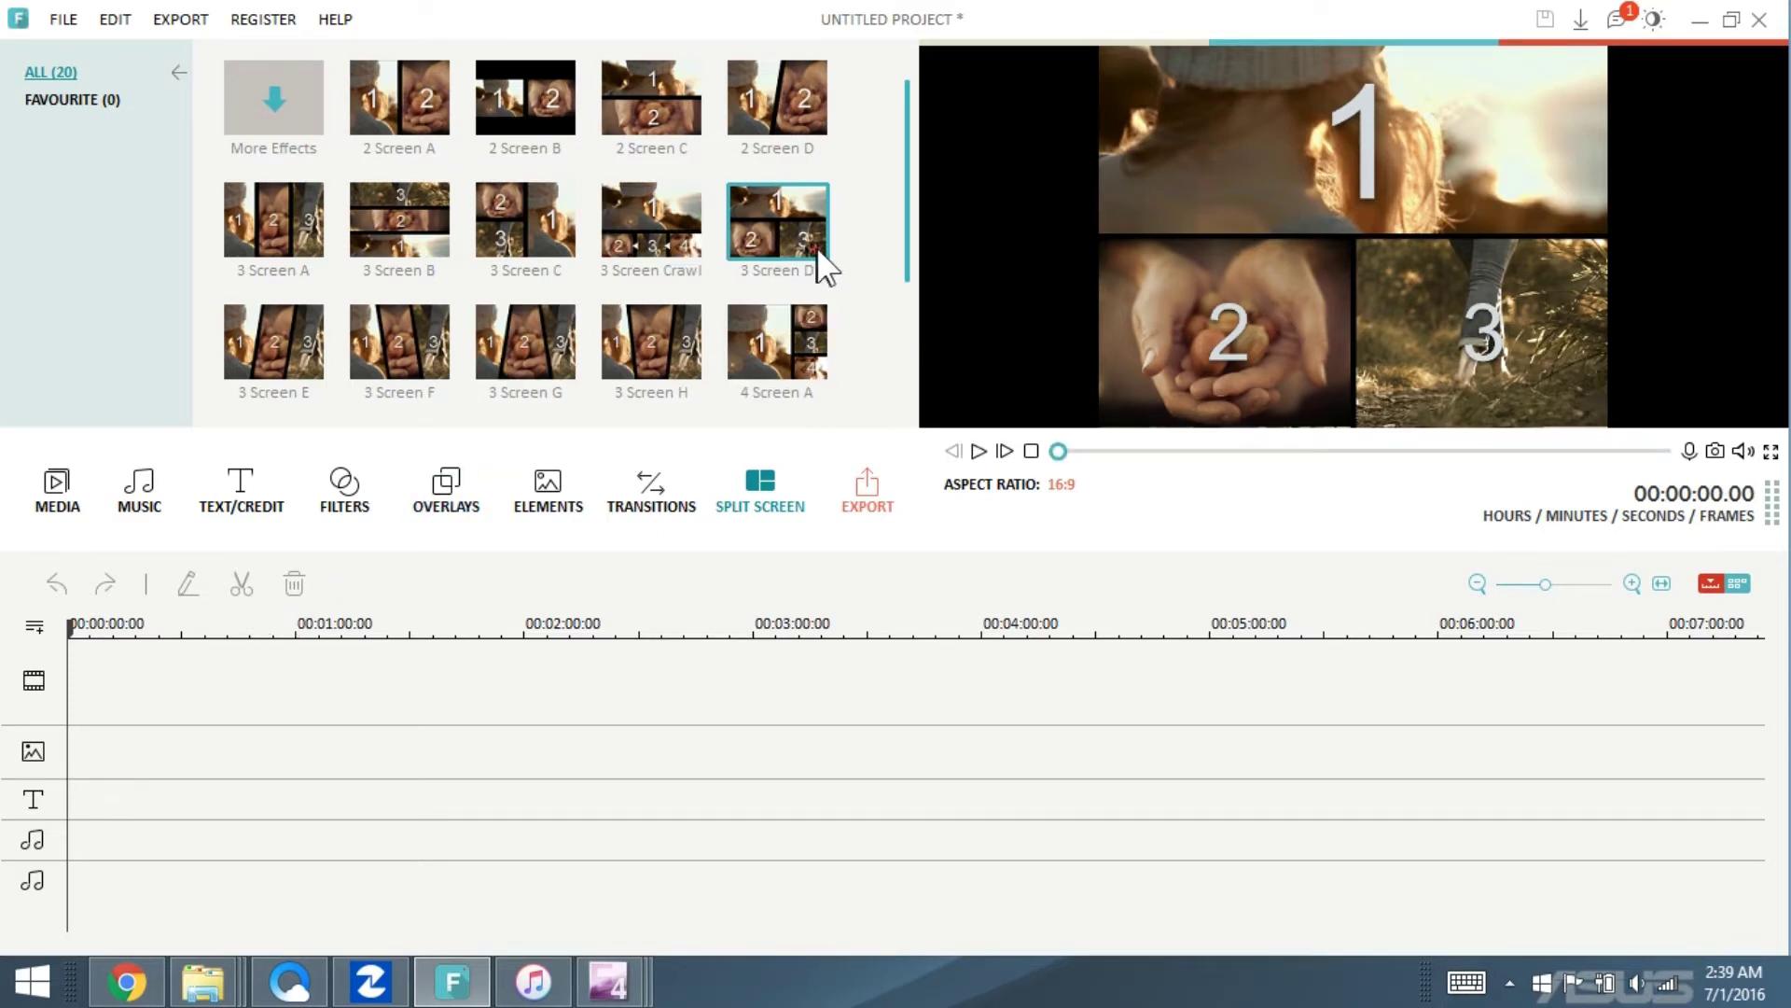
drag(785, 228, 138, 688)
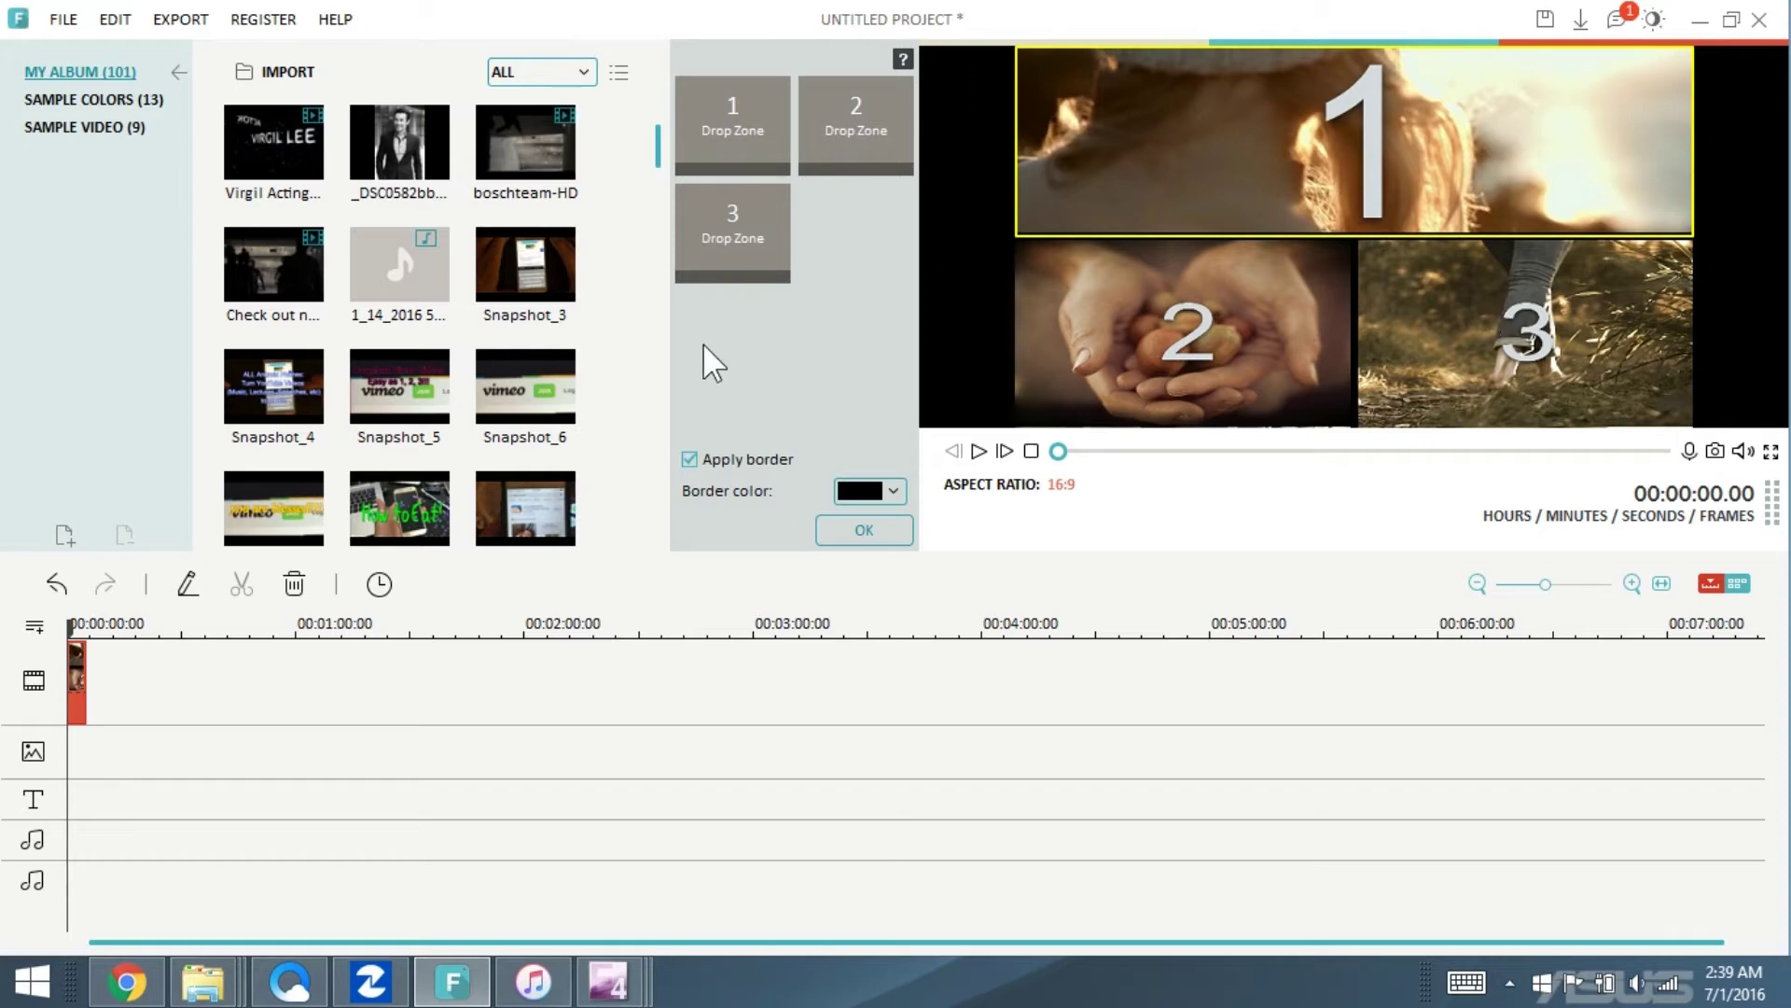
- Scroll the media library while the 3 Screen D editor shows its three empty drop zones
drag(657, 151, 664, 390)
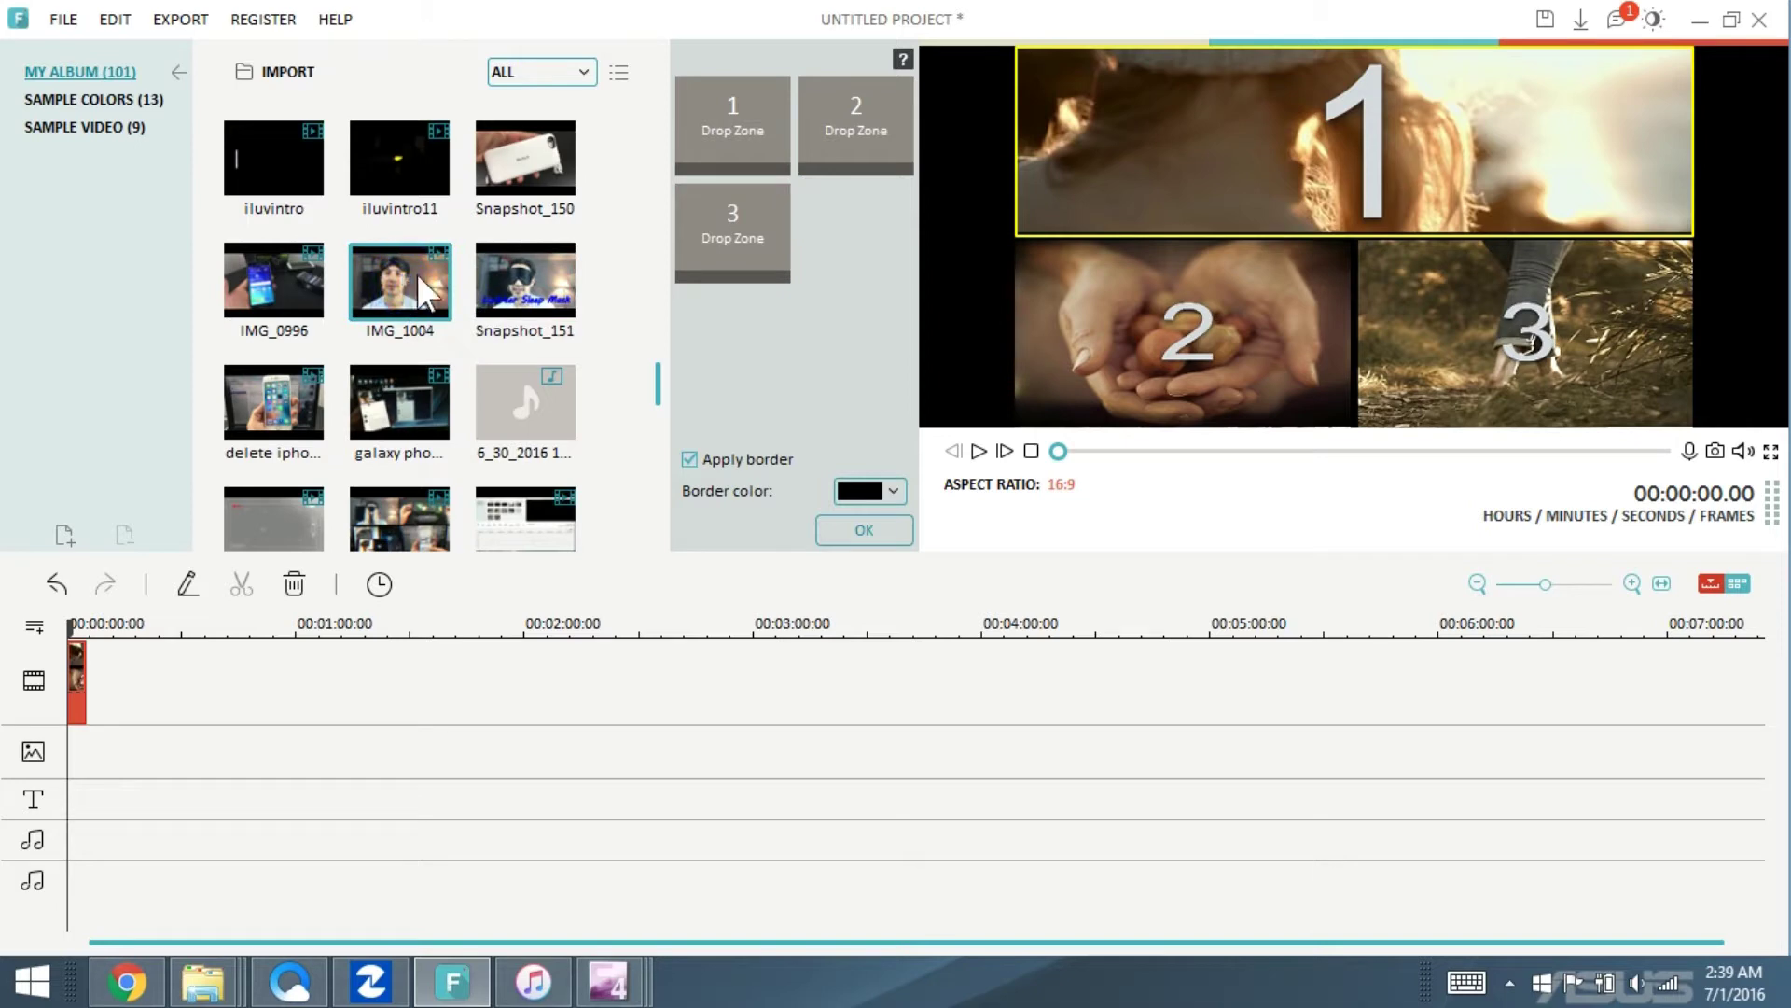
- Drop IMG_1004 into Drop Zone 1, preview it, and shift the face framing upward
drag(416, 273, 714, 115)
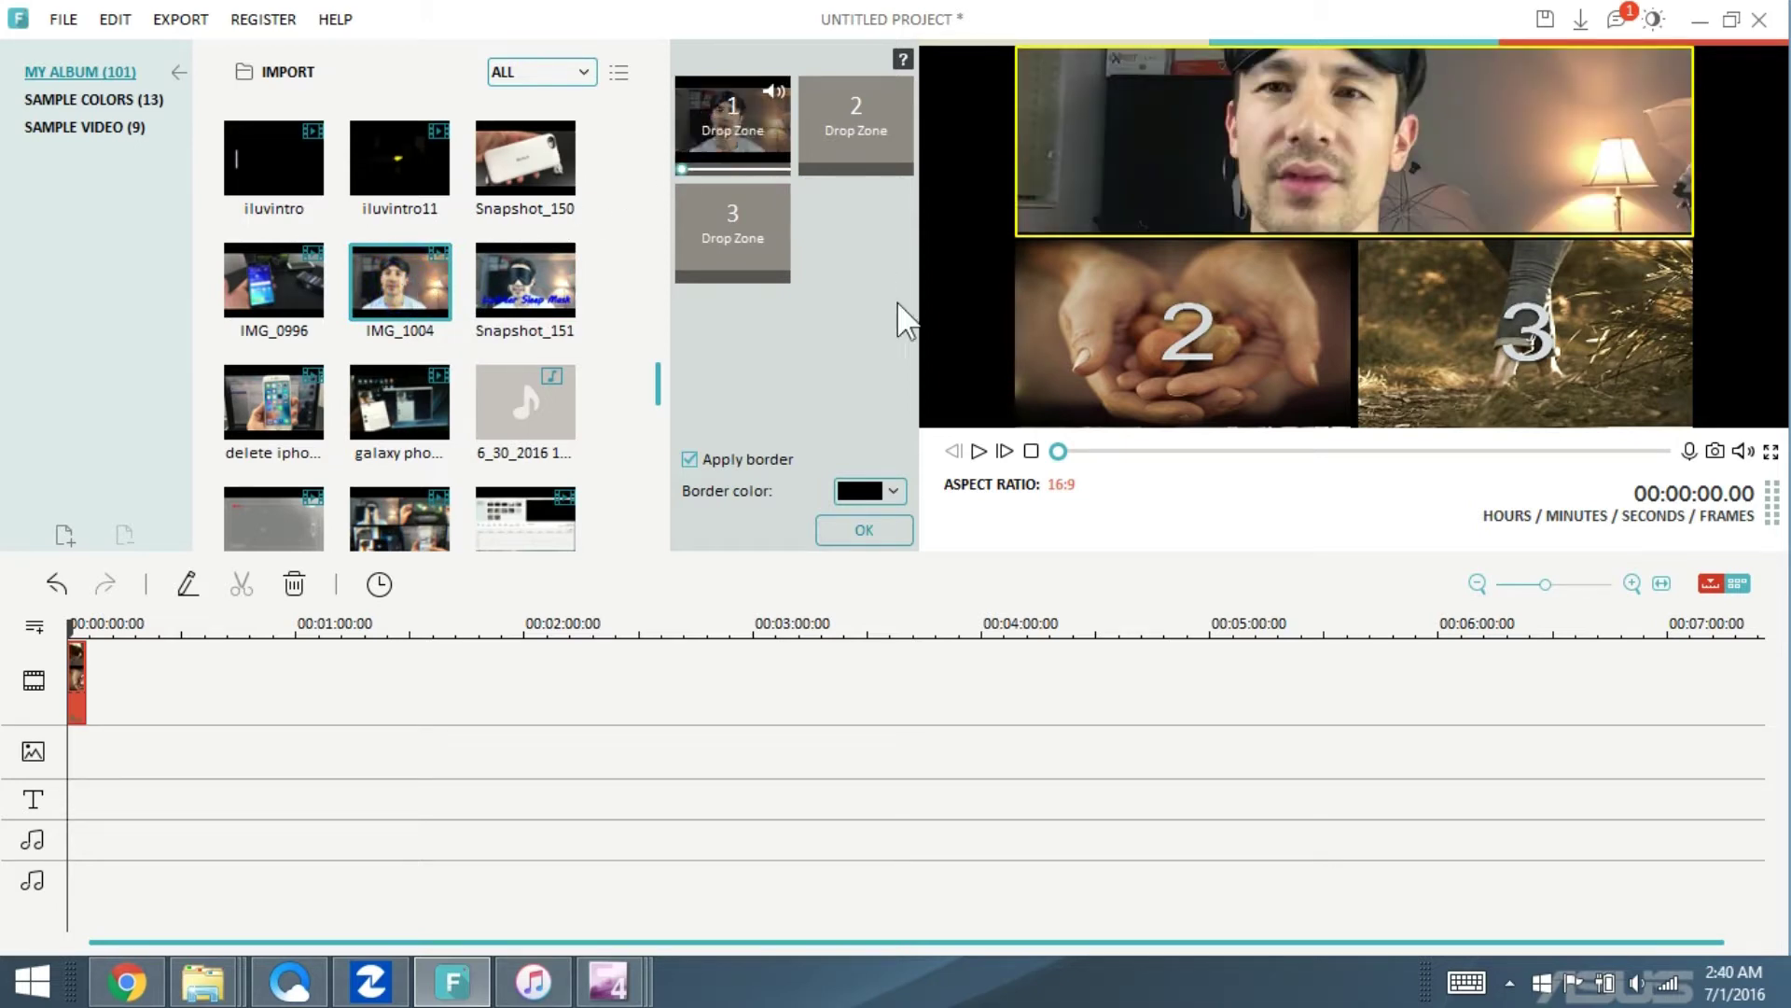
click(978, 451)
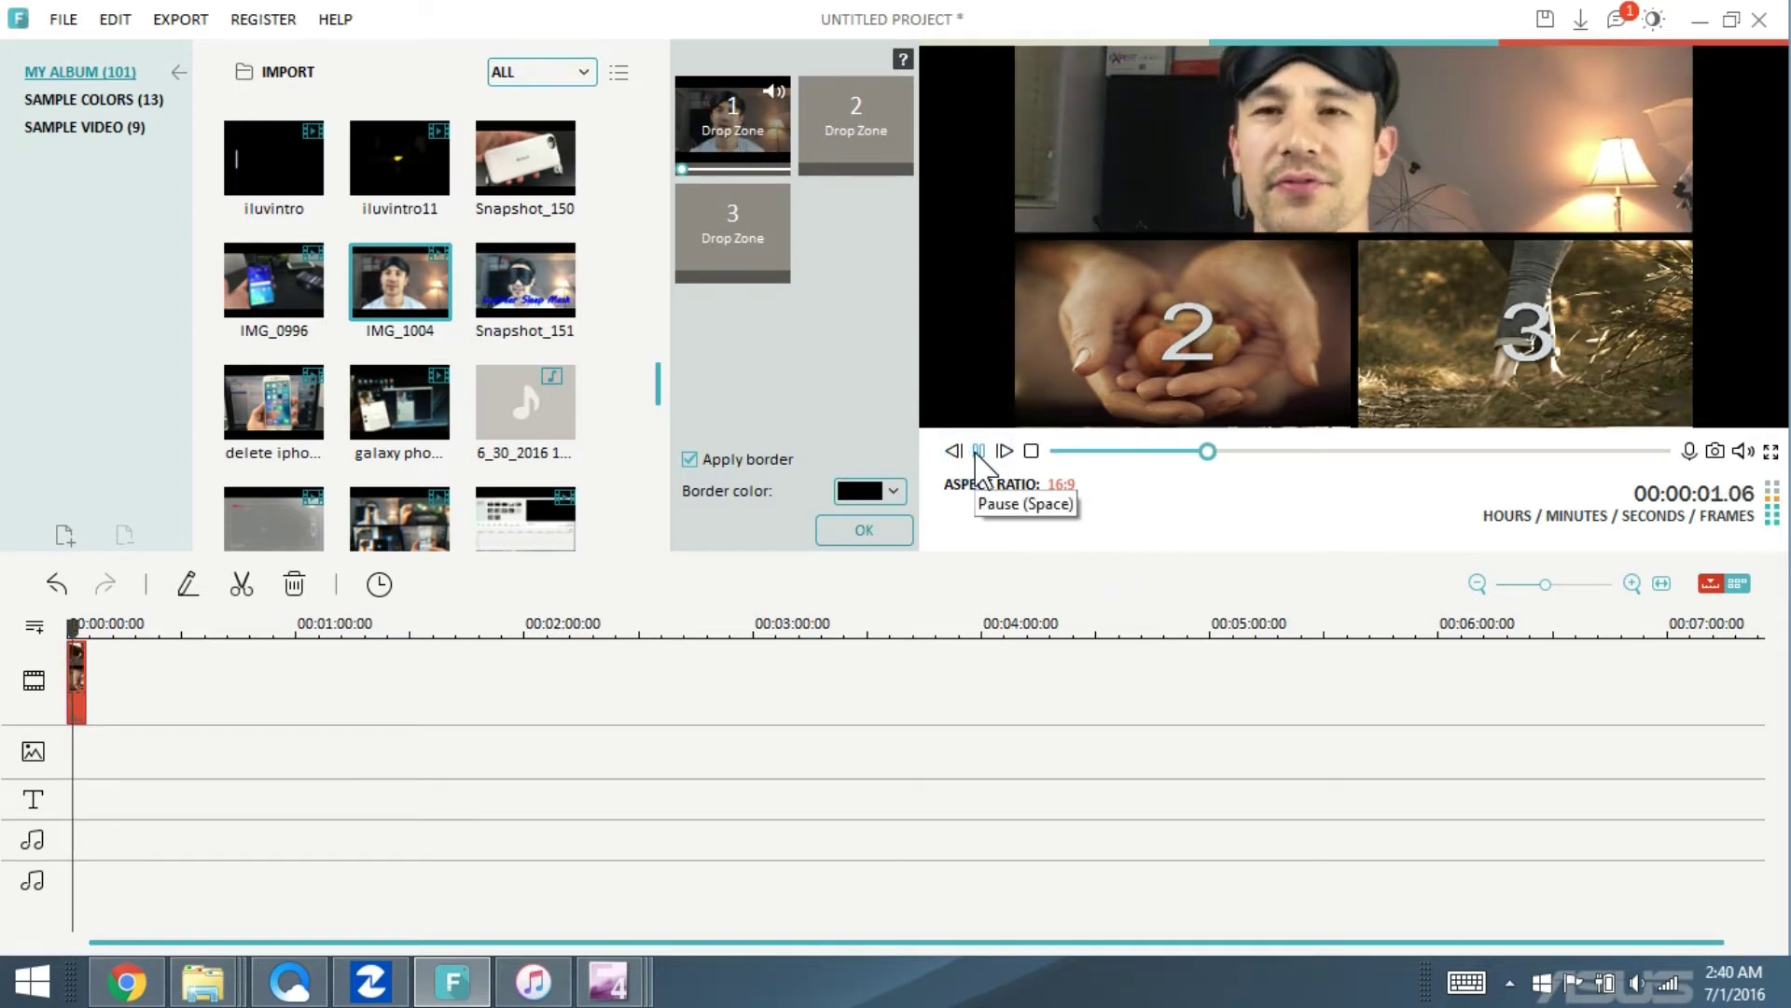
click(978, 452)
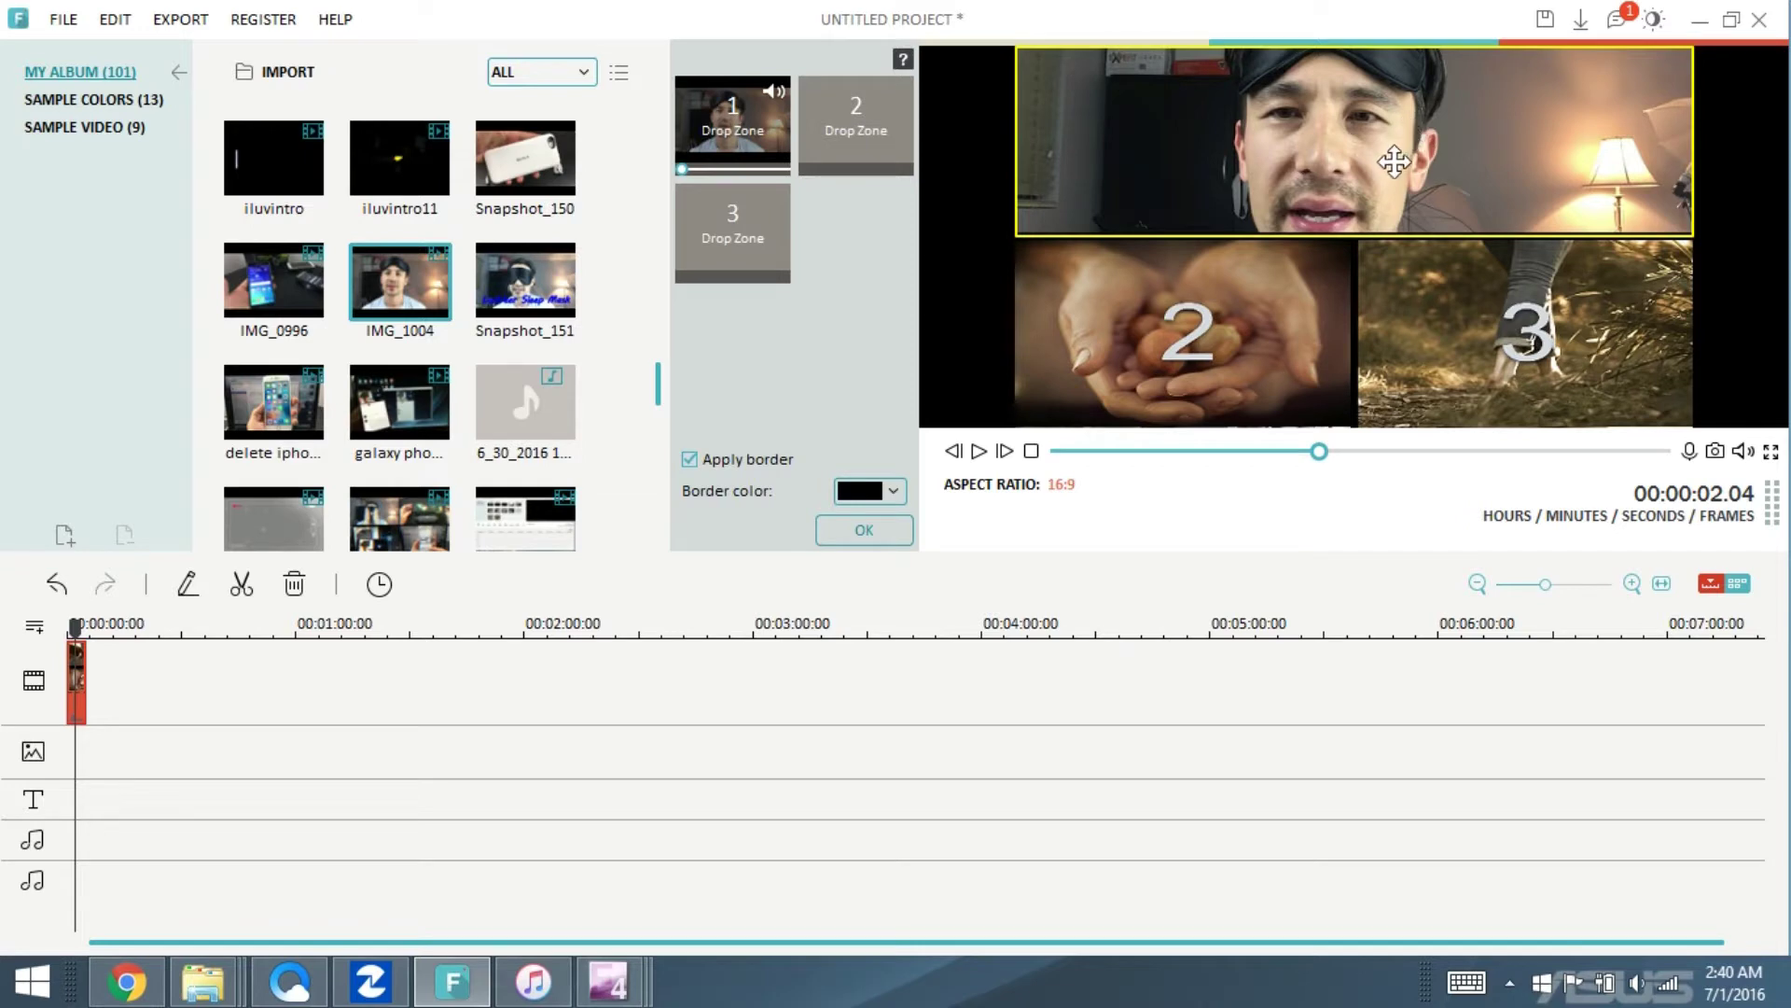
drag(1393, 162, 1387, 78)
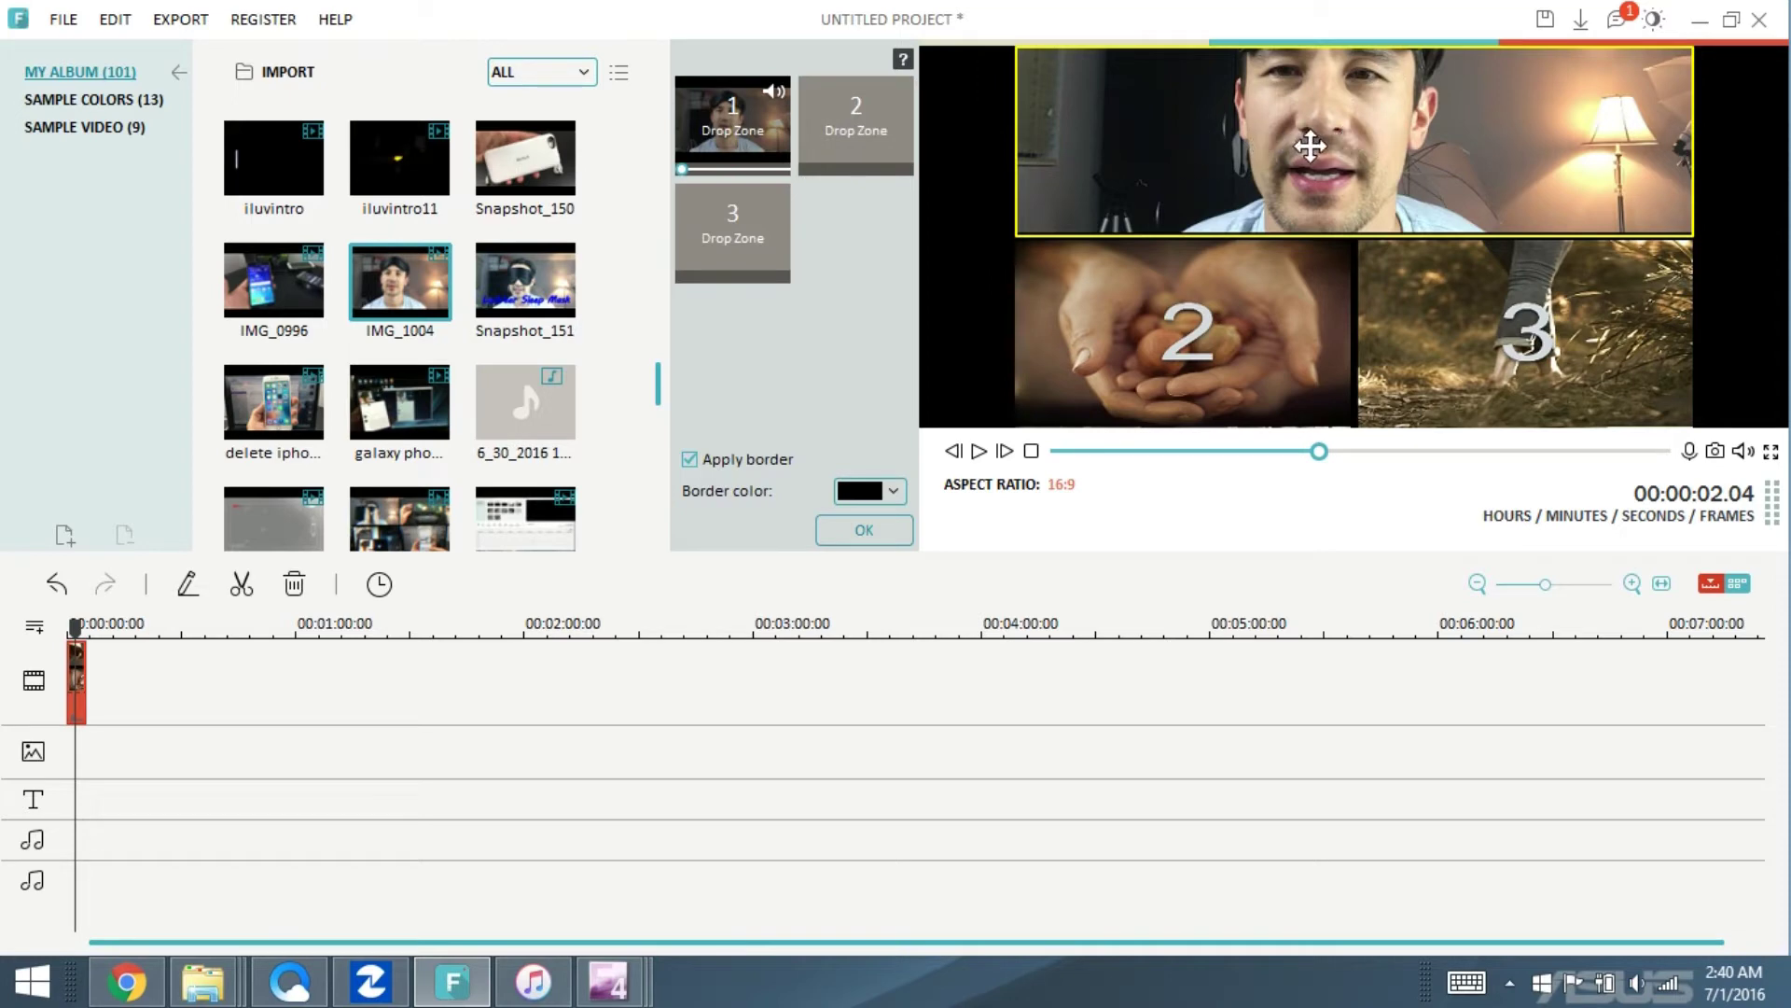
click(1233, 319)
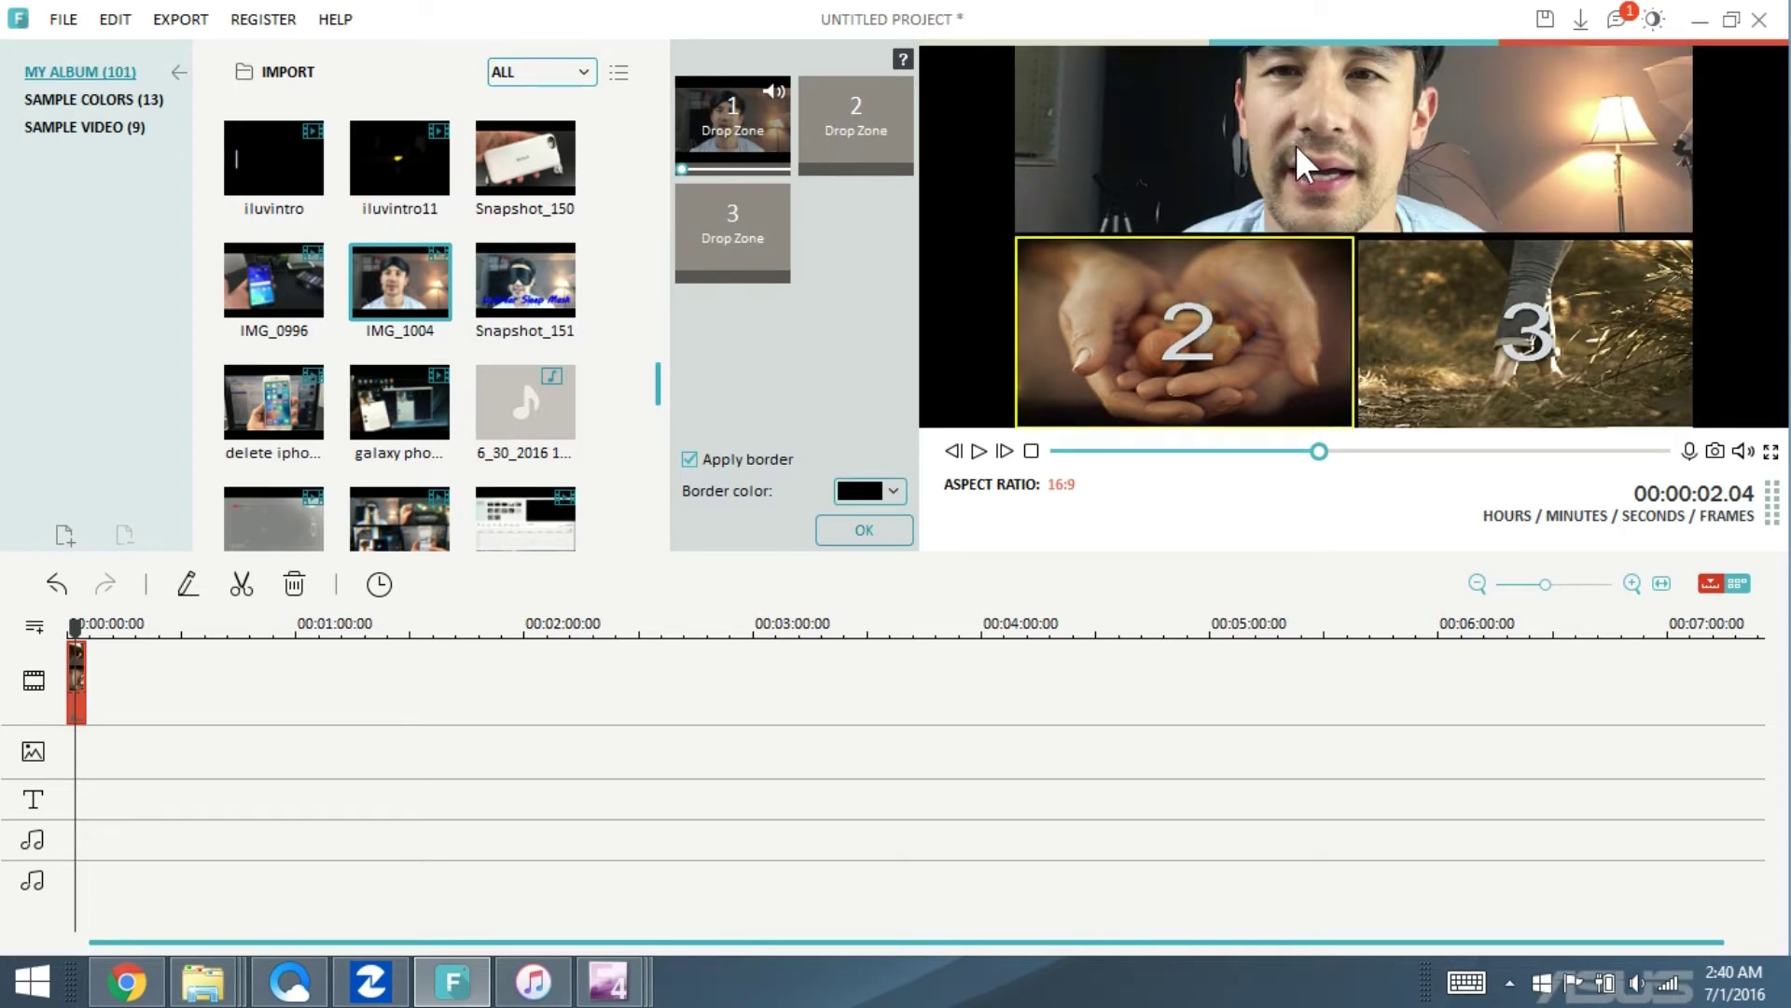
click(1301, 156)
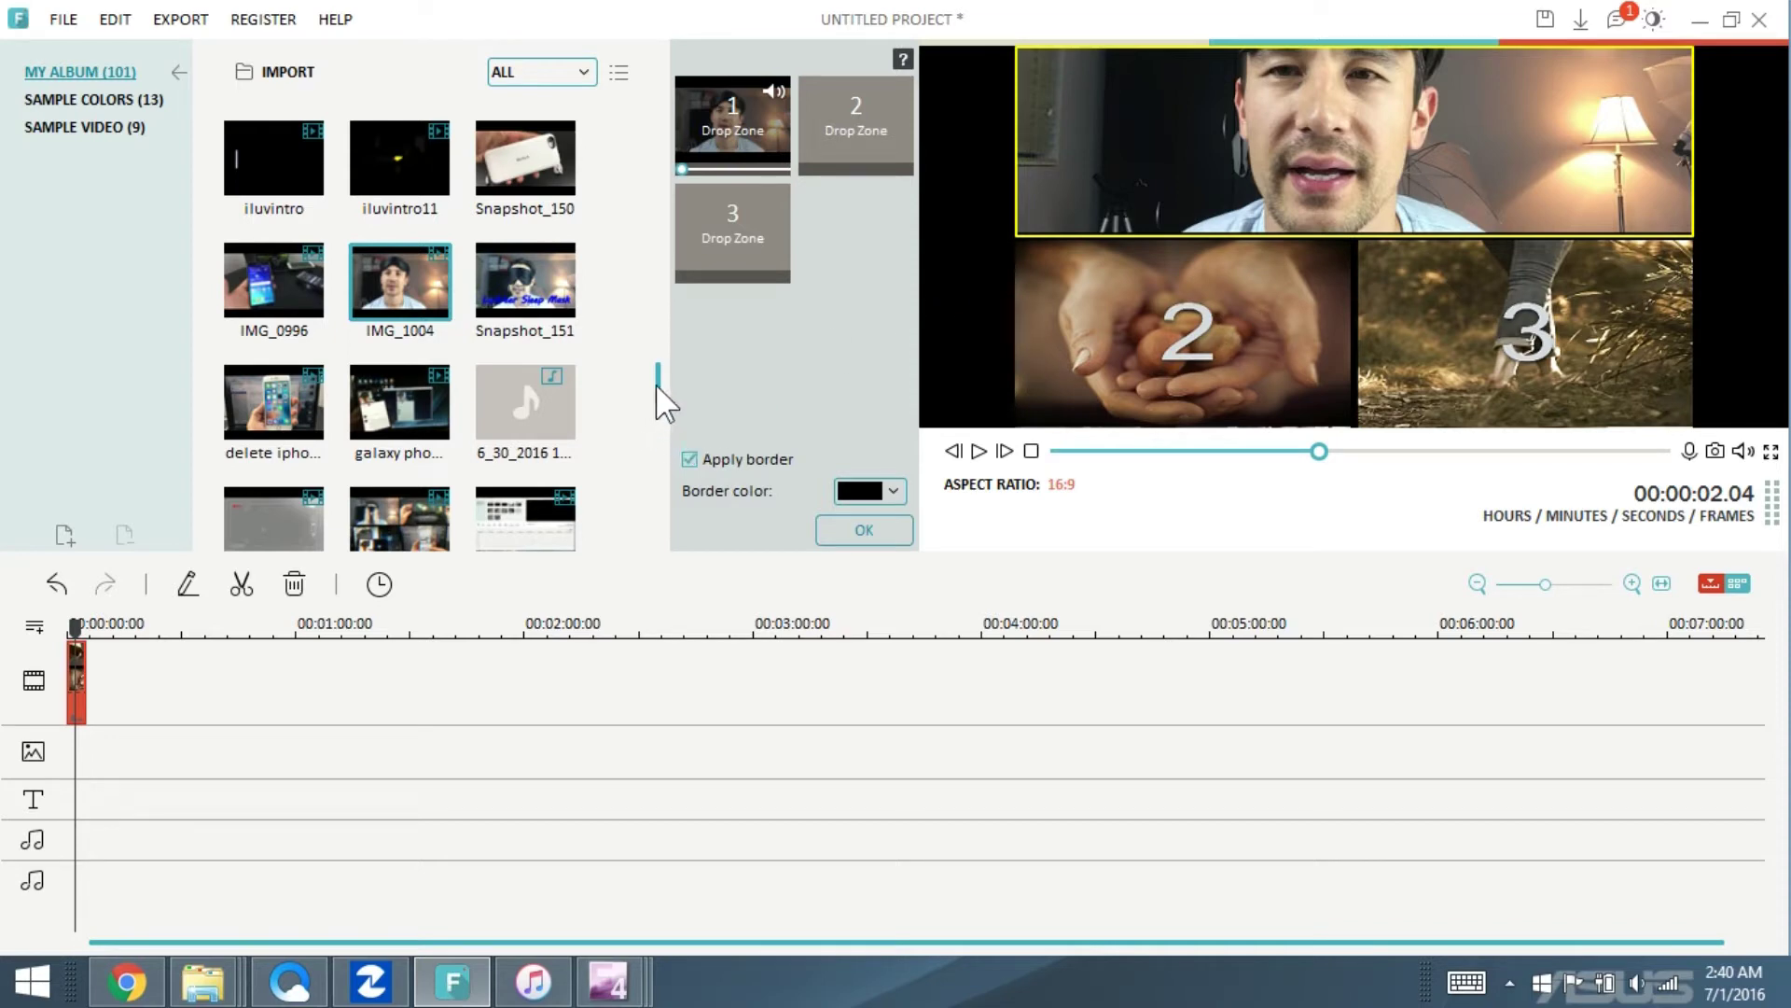
- Place intro red in Drop Zone 3, replay the preview from the start, then pick up intro new
drag(660, 398, 659, 419)
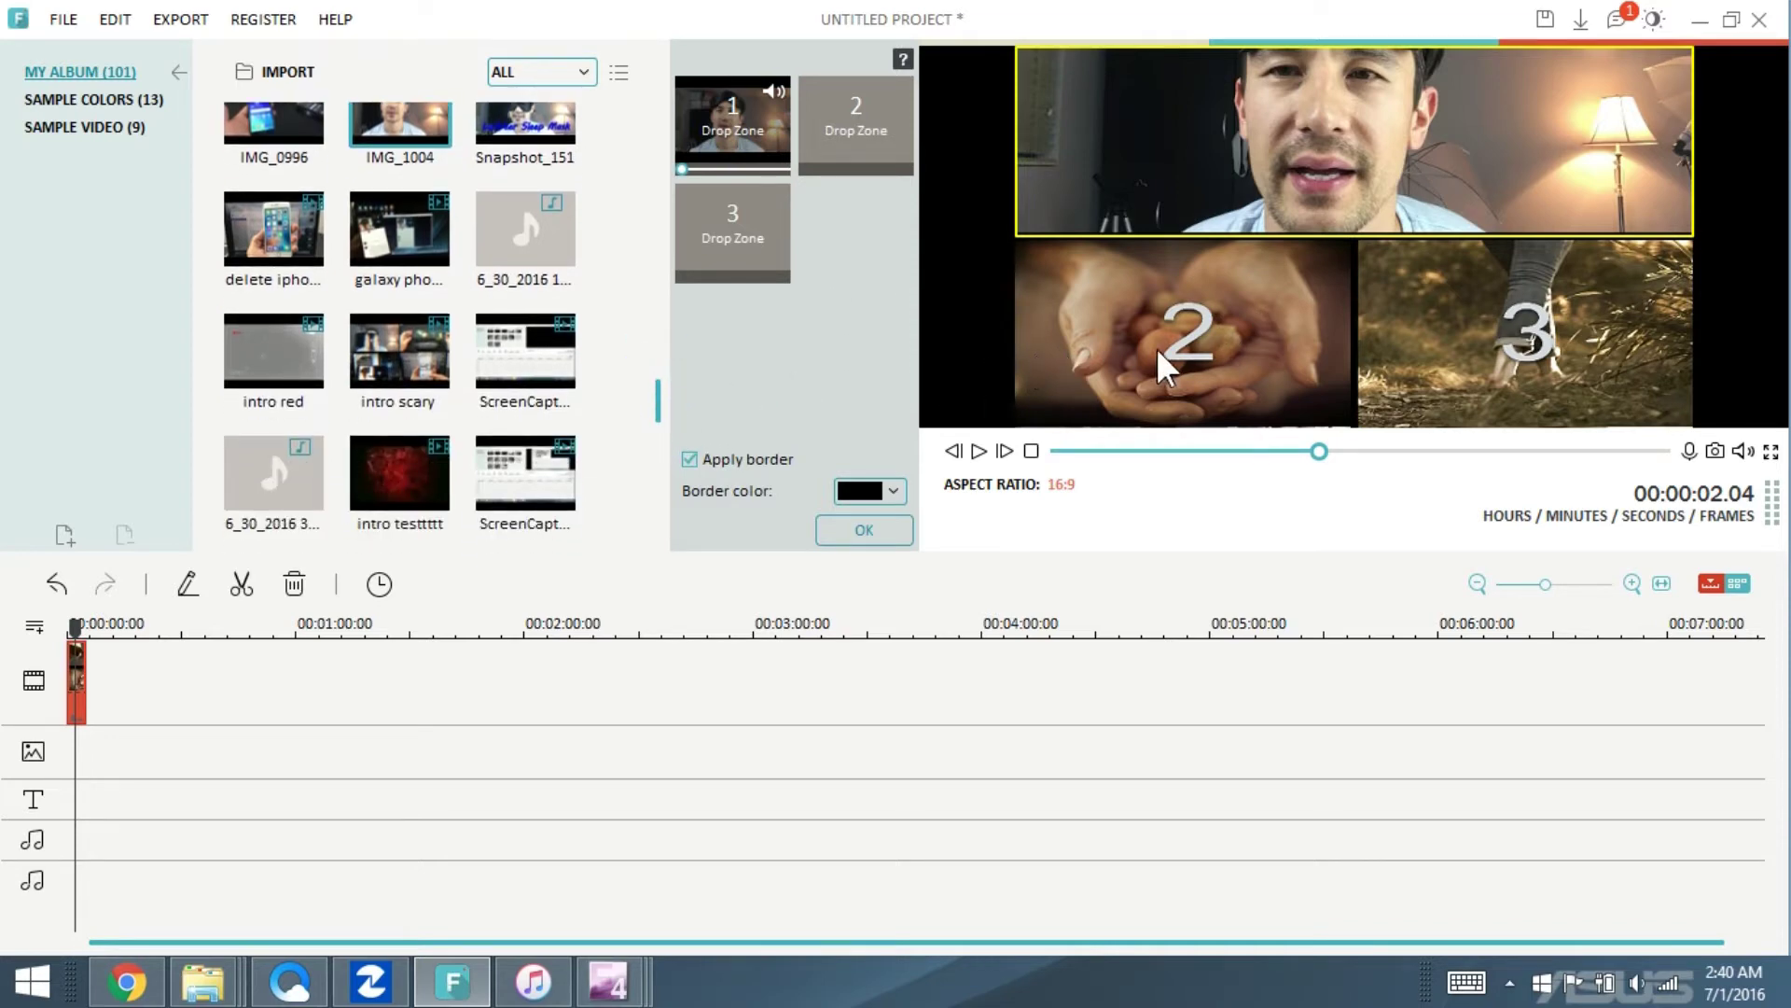
drag(277, 349, 727, 220)
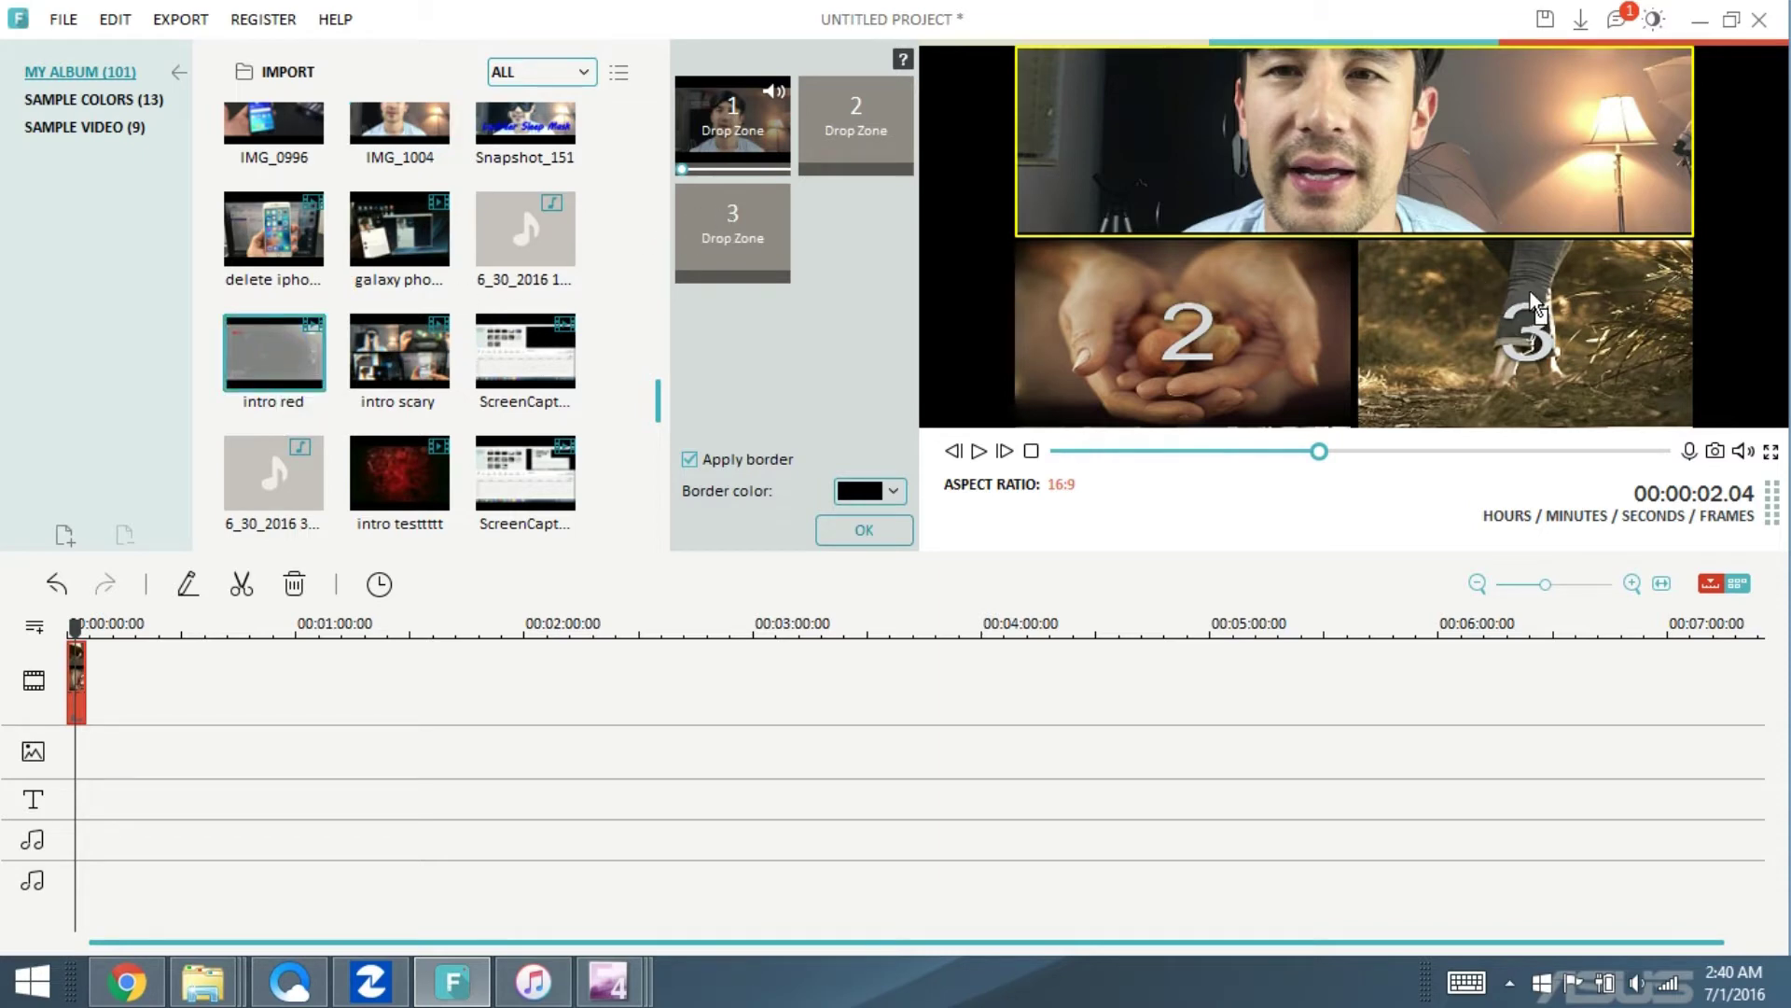
drag(1530, 291, 1497, 309)
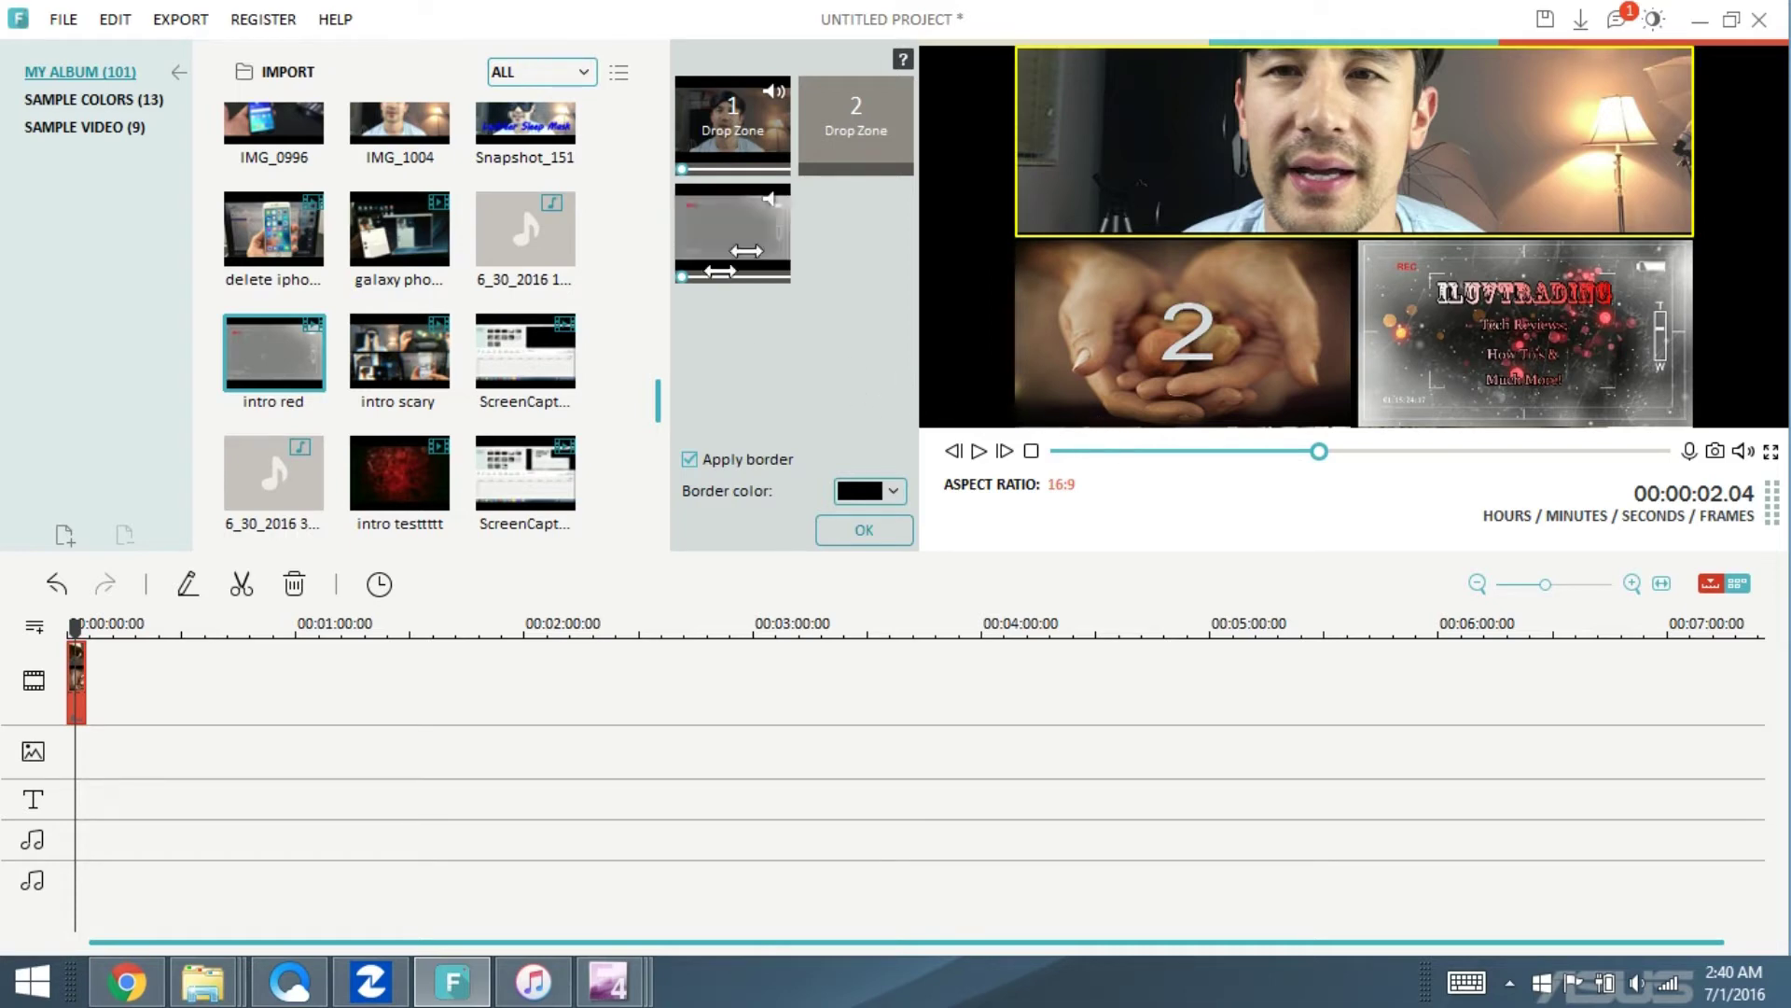
drag(1318, 456, 1036, 461)
click(1032, 451)
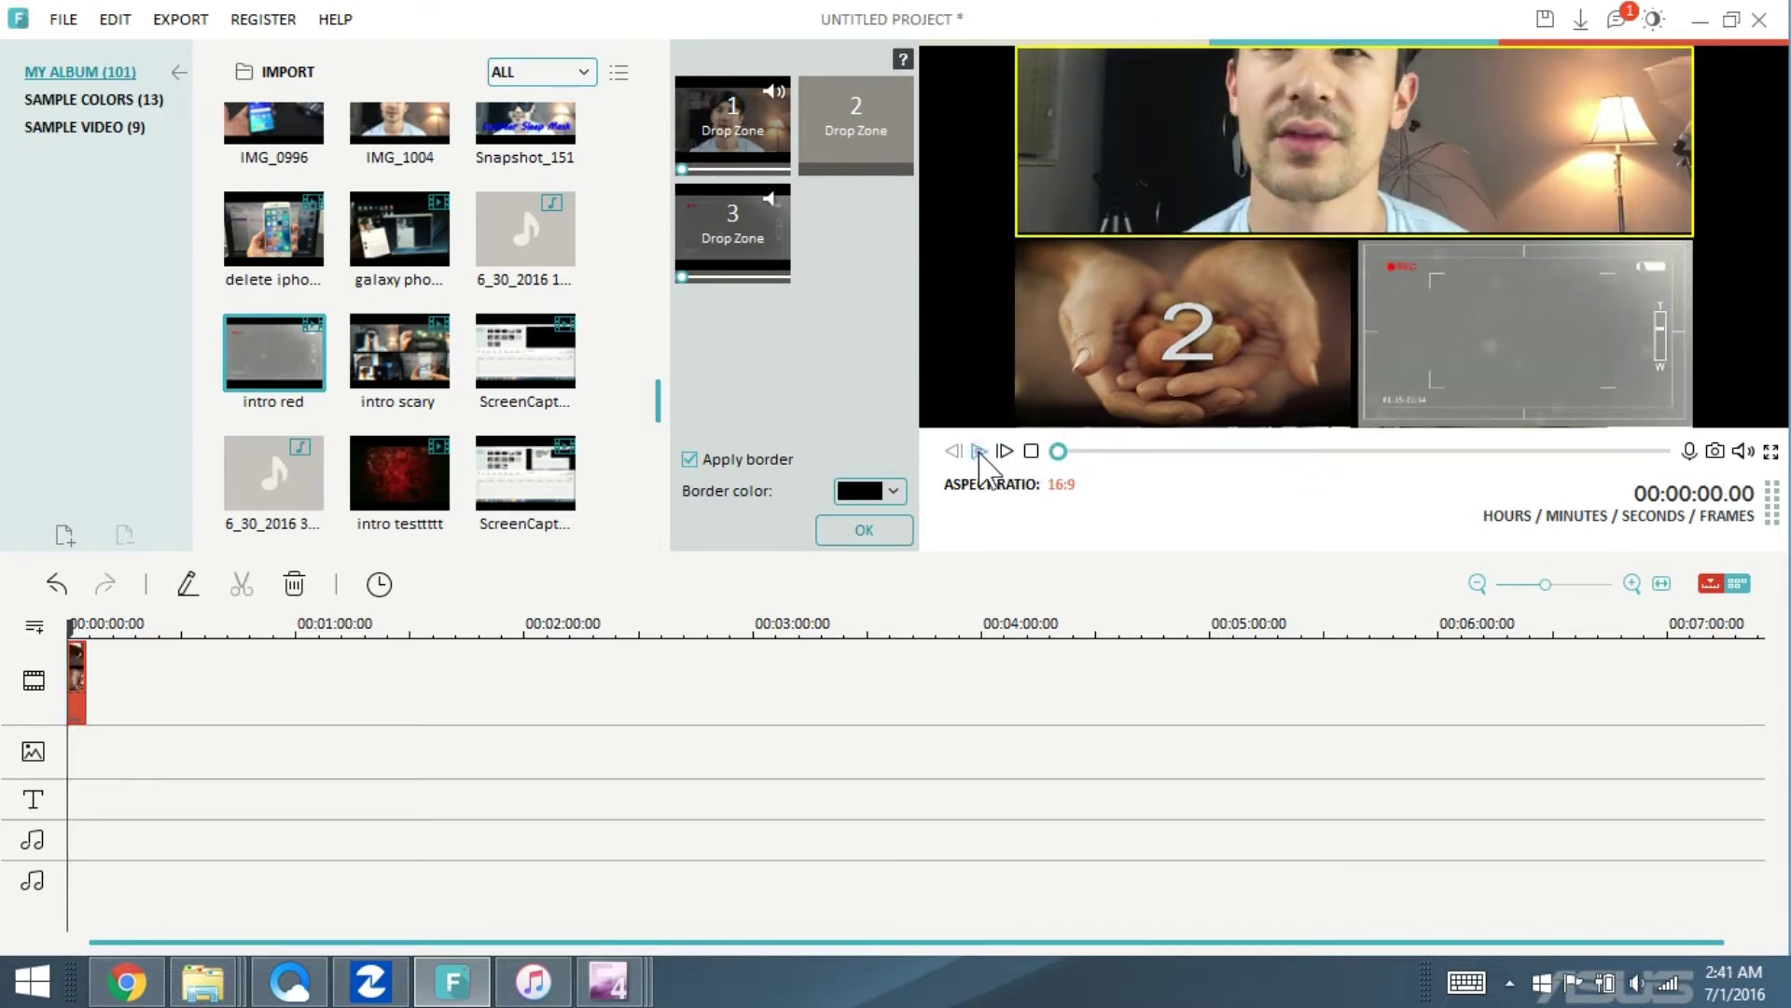
click(979, 451)
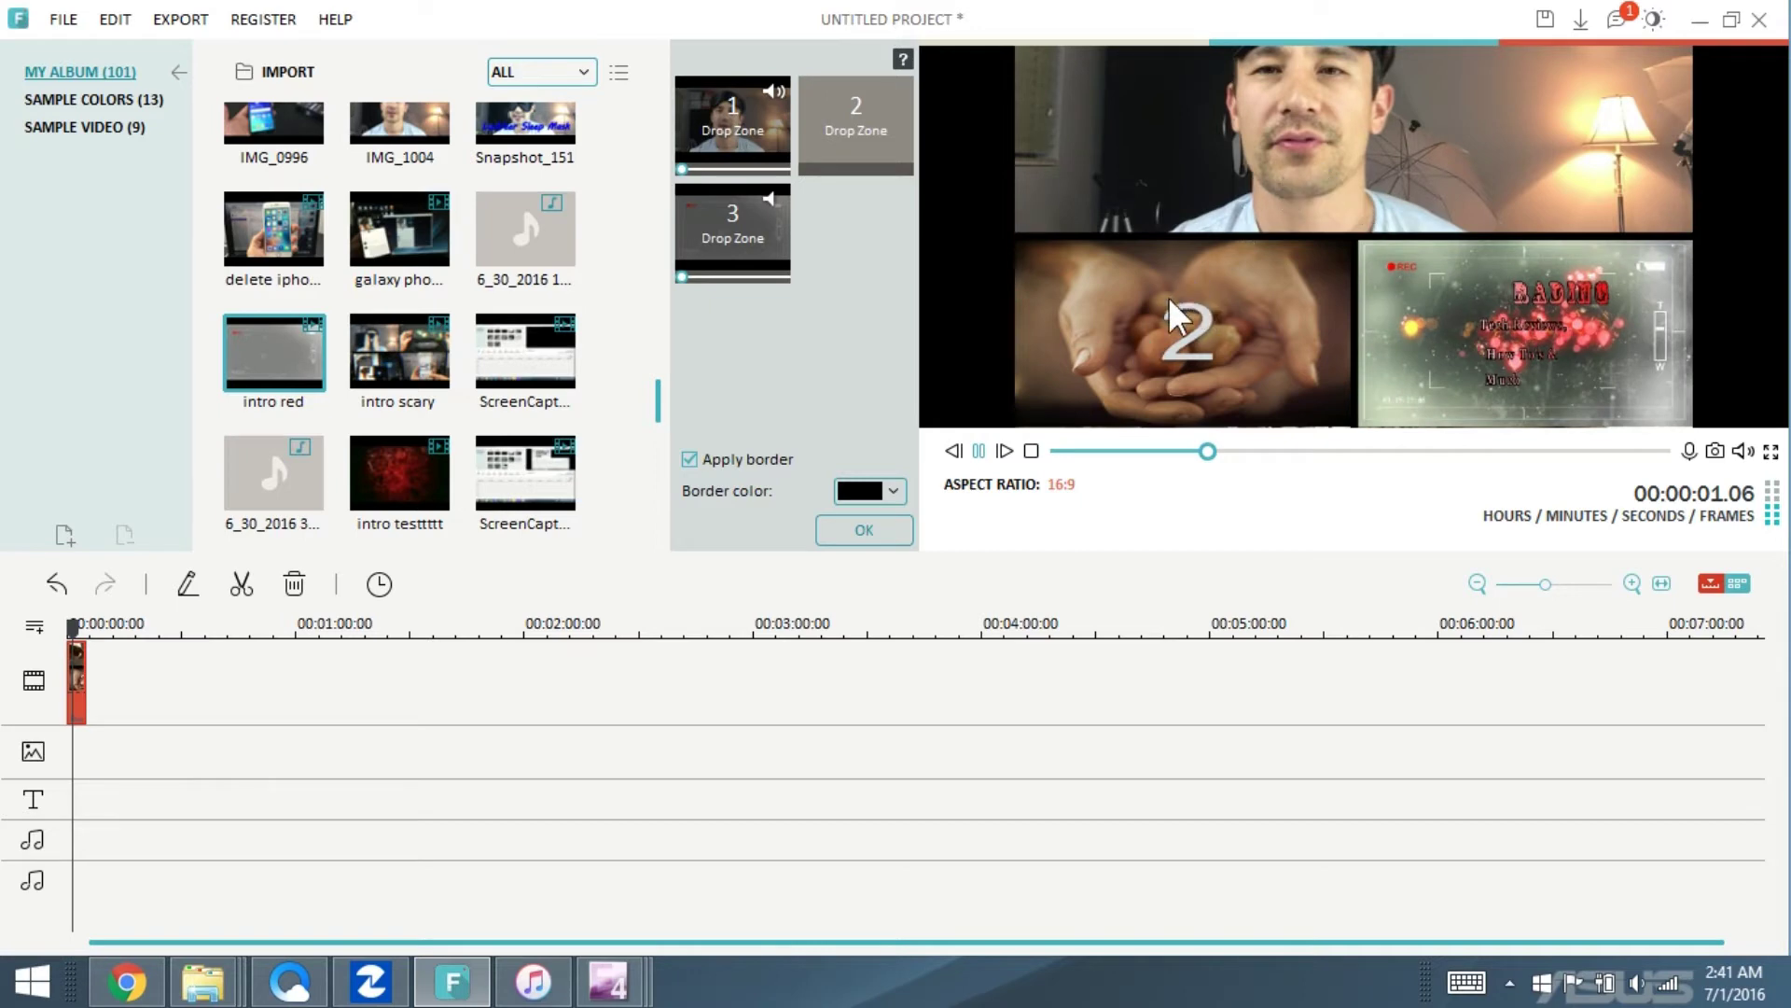
key(space)
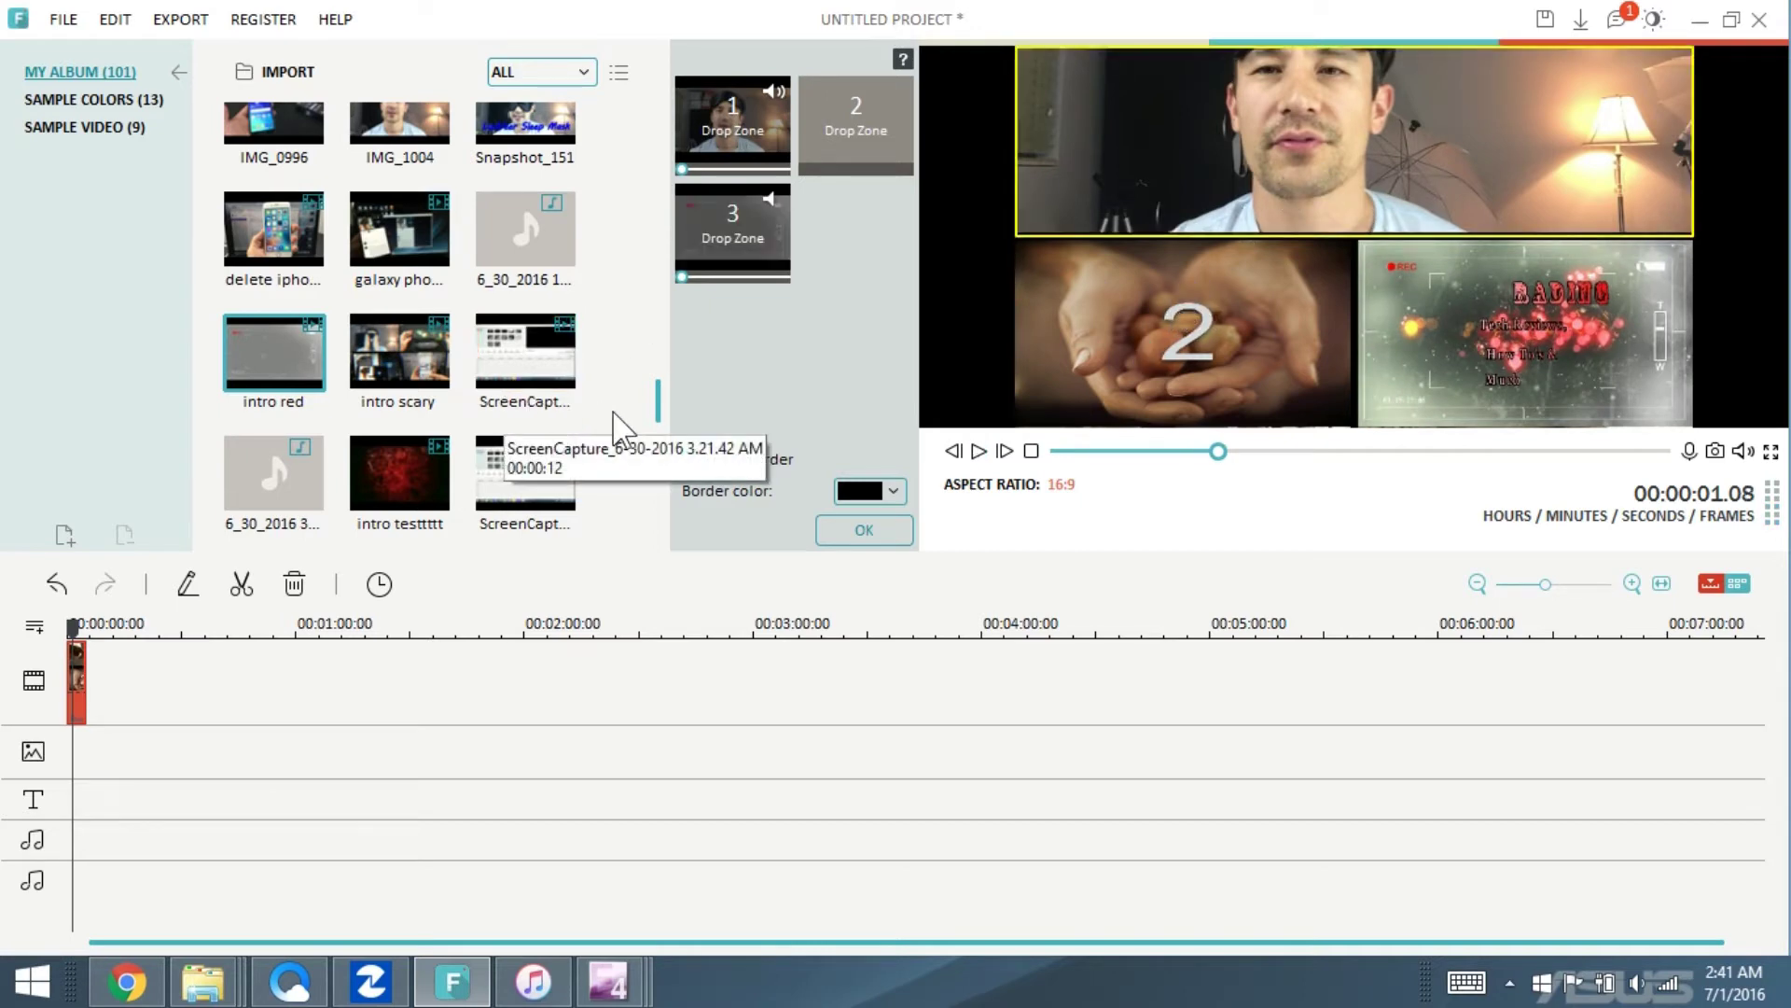
drag(655, 411, 653, 425)
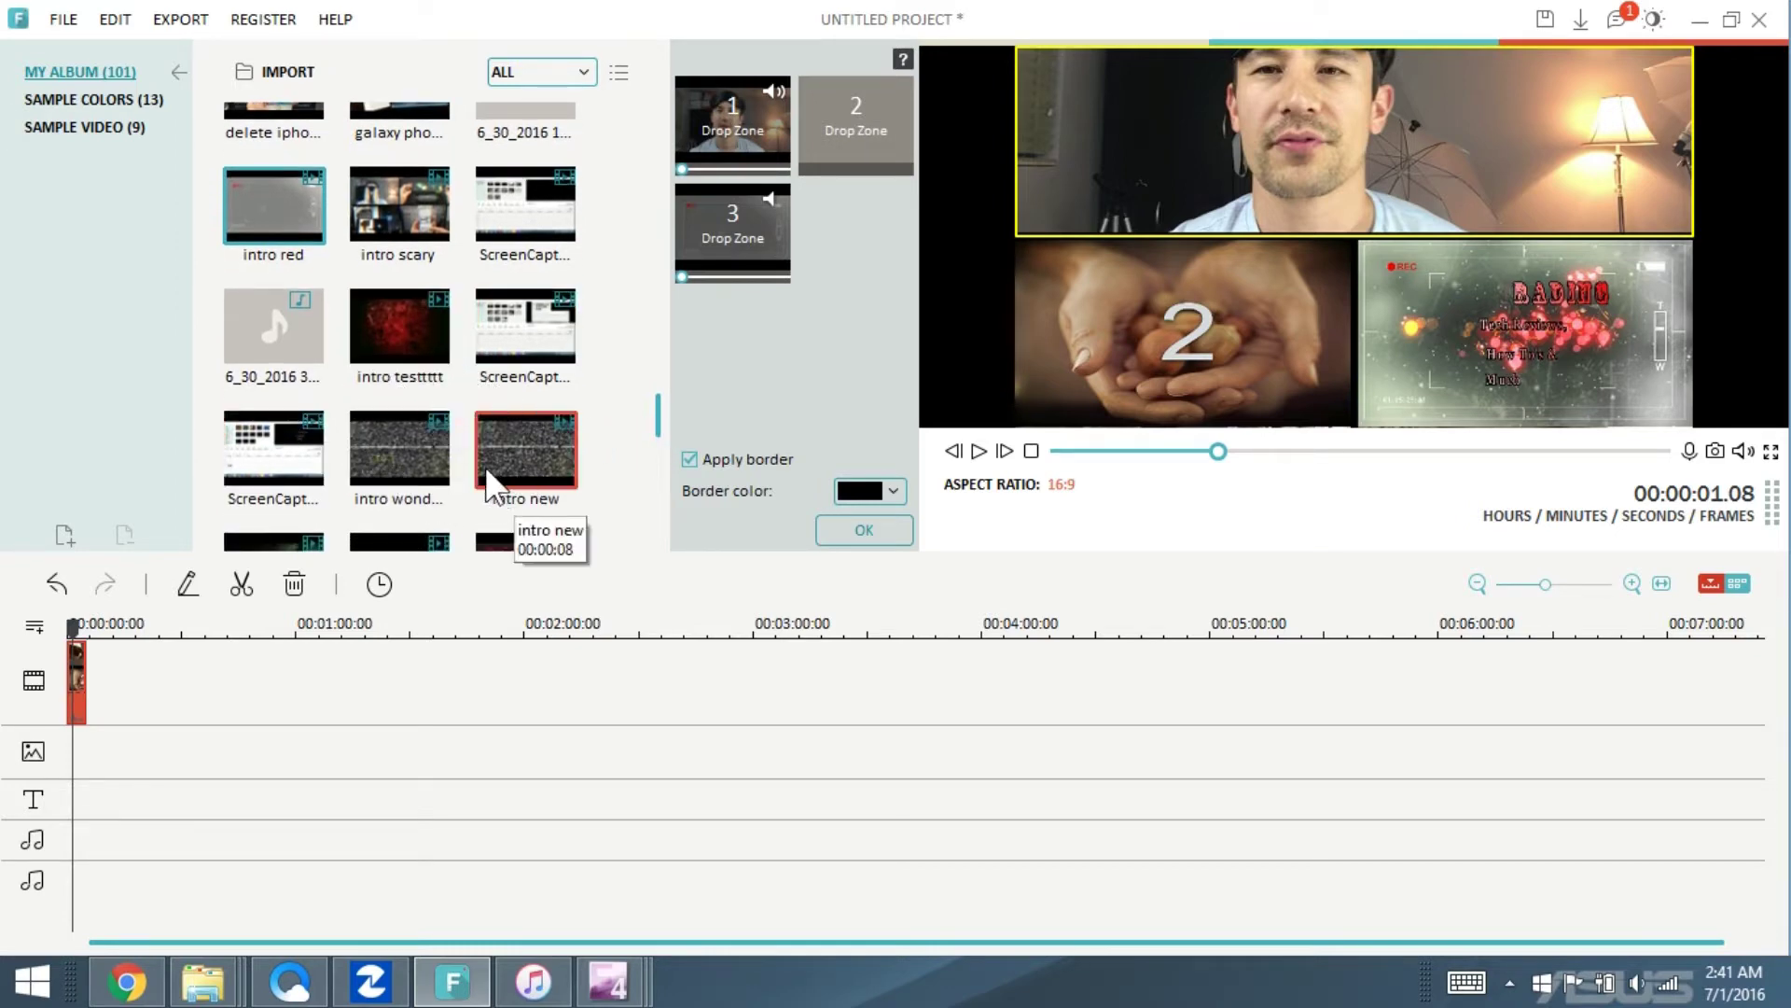
drag(512, 445, 798, 181)
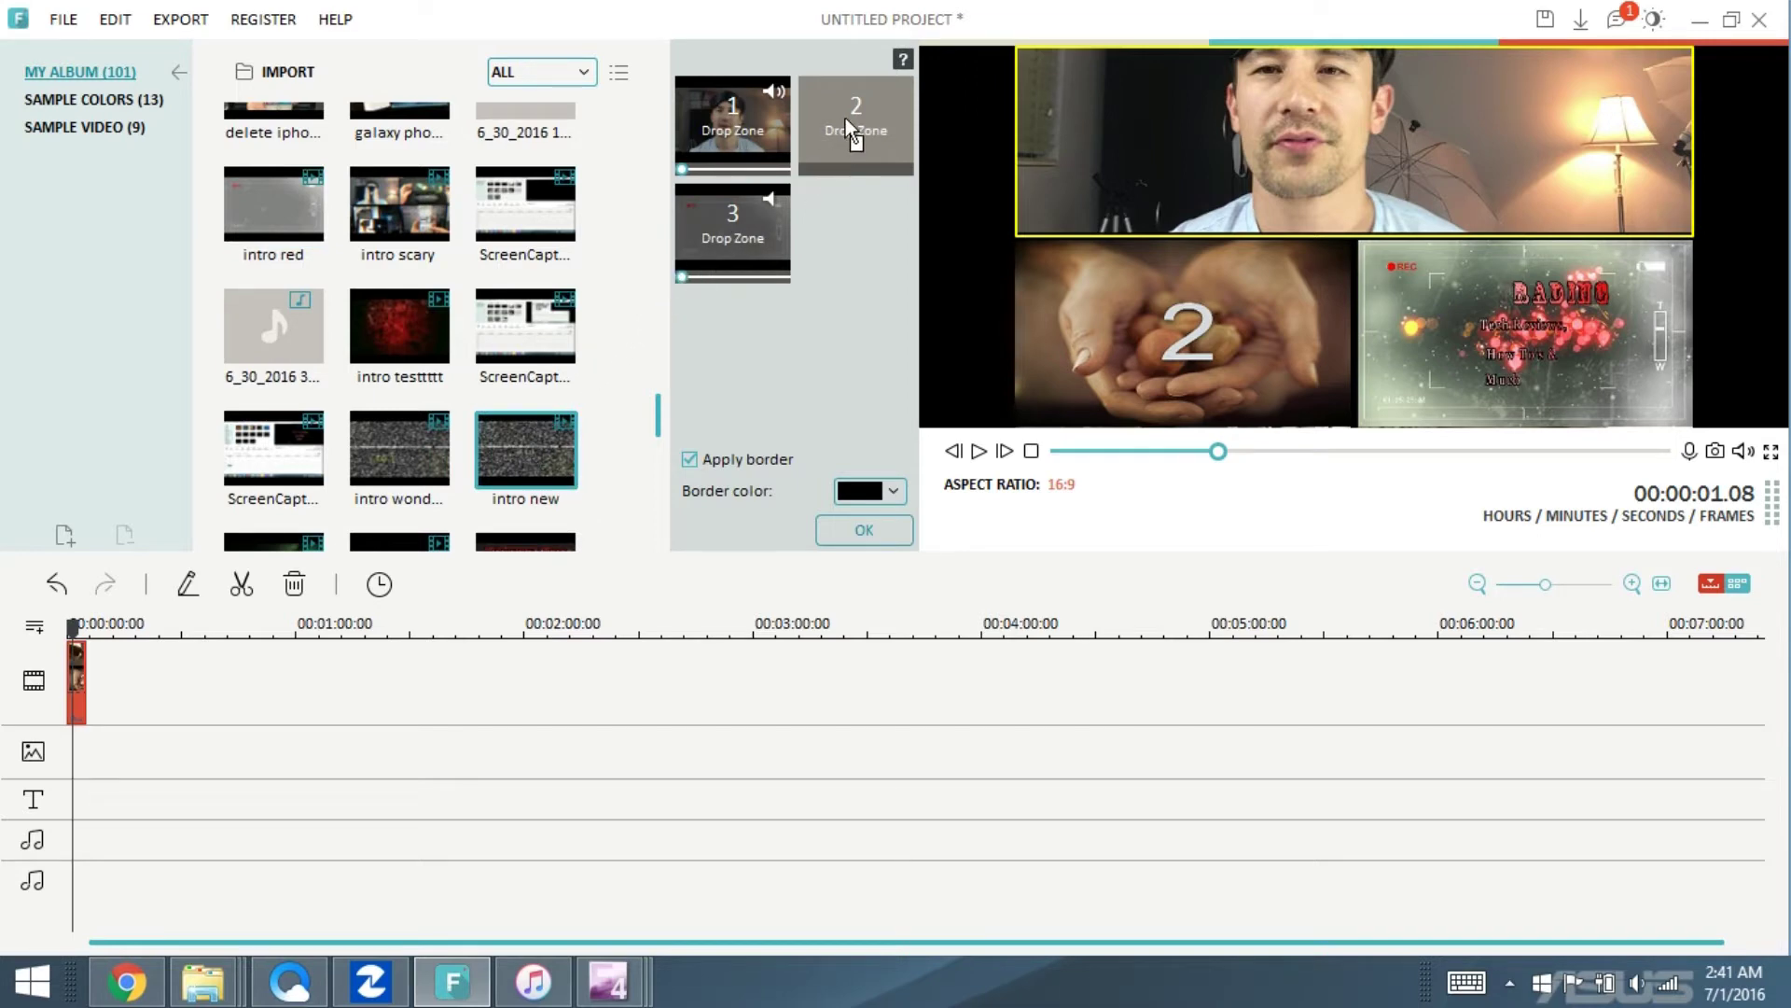
- Drop intro new into Drop Zone 2, move the sound off the face clip, and play the preview
drag(829, 245, 827, 245)
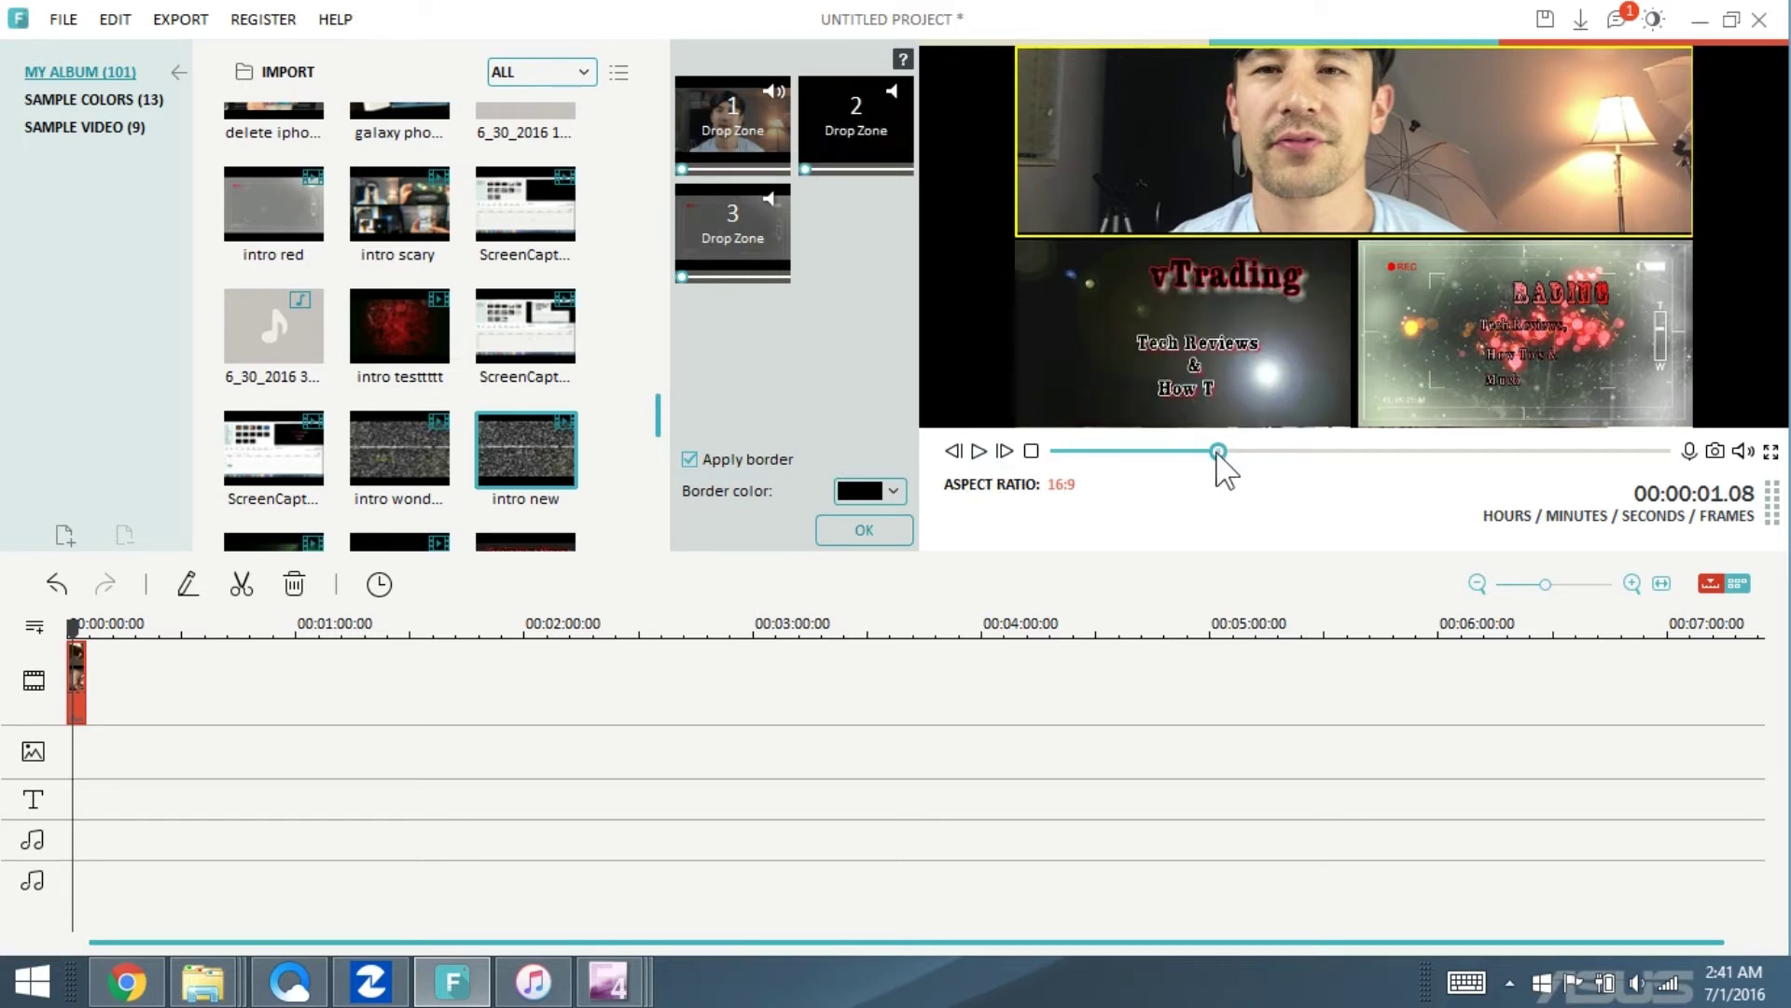
drag(1217, 452, 1054, 455)
click(788, 114)
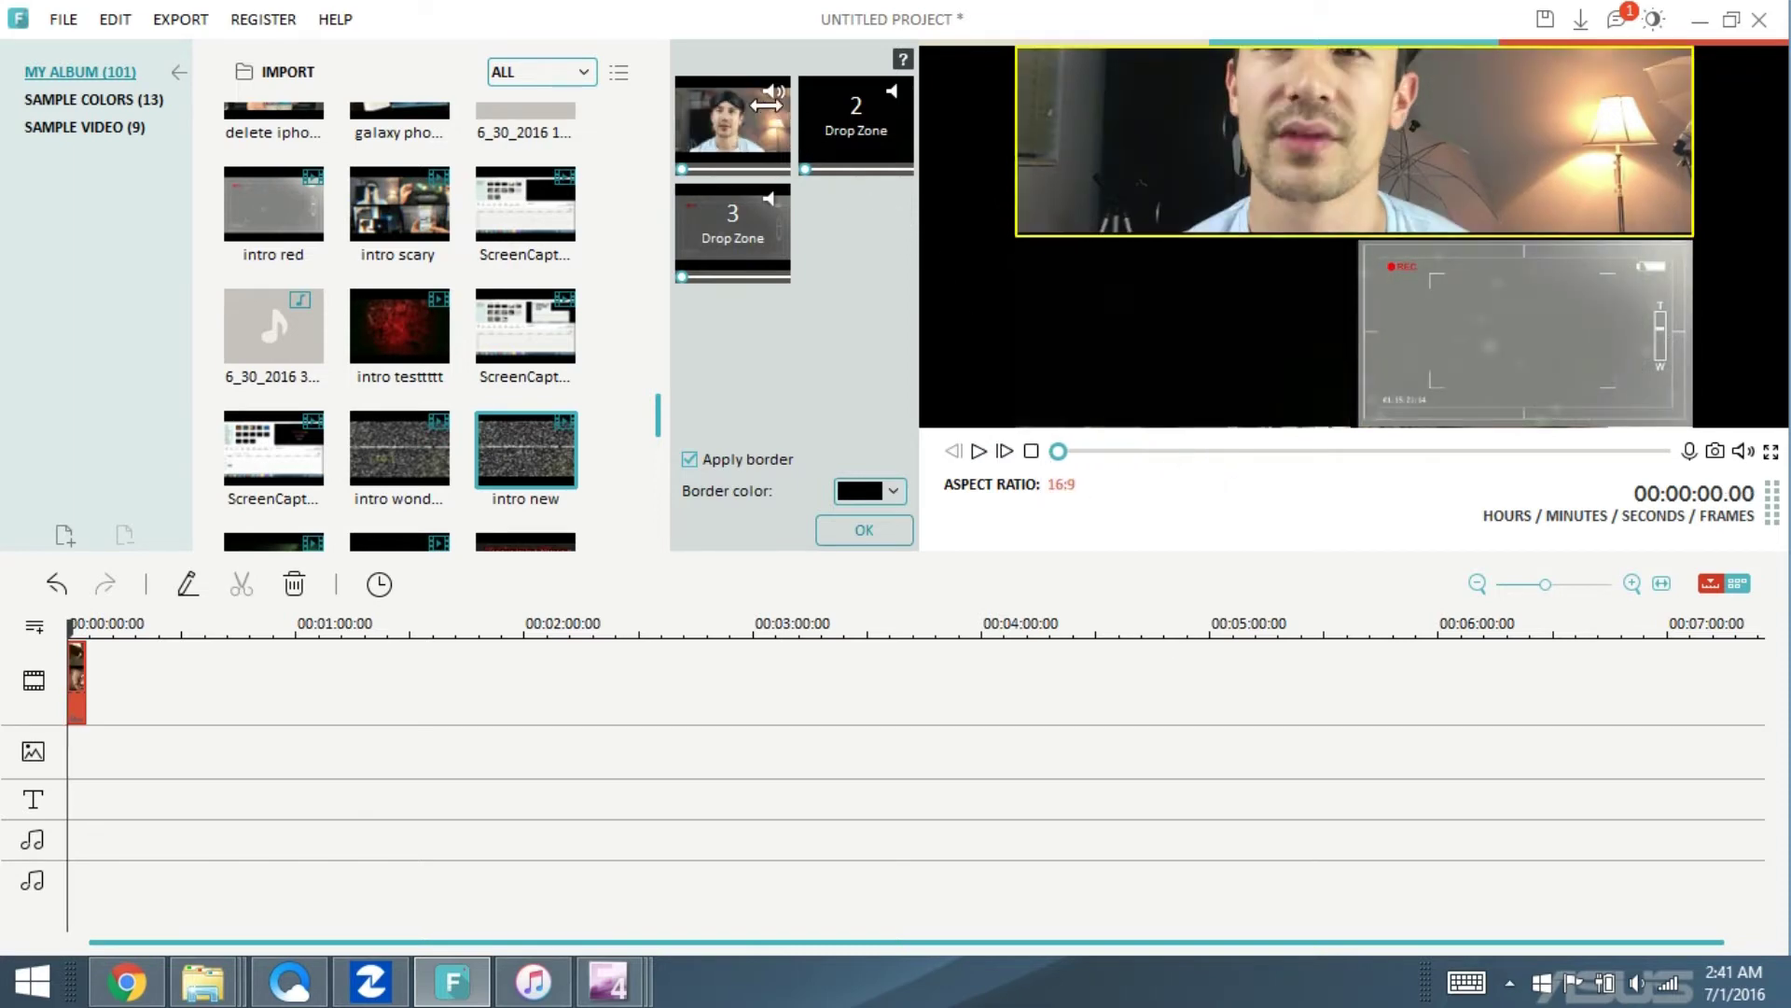
click(892, 91)
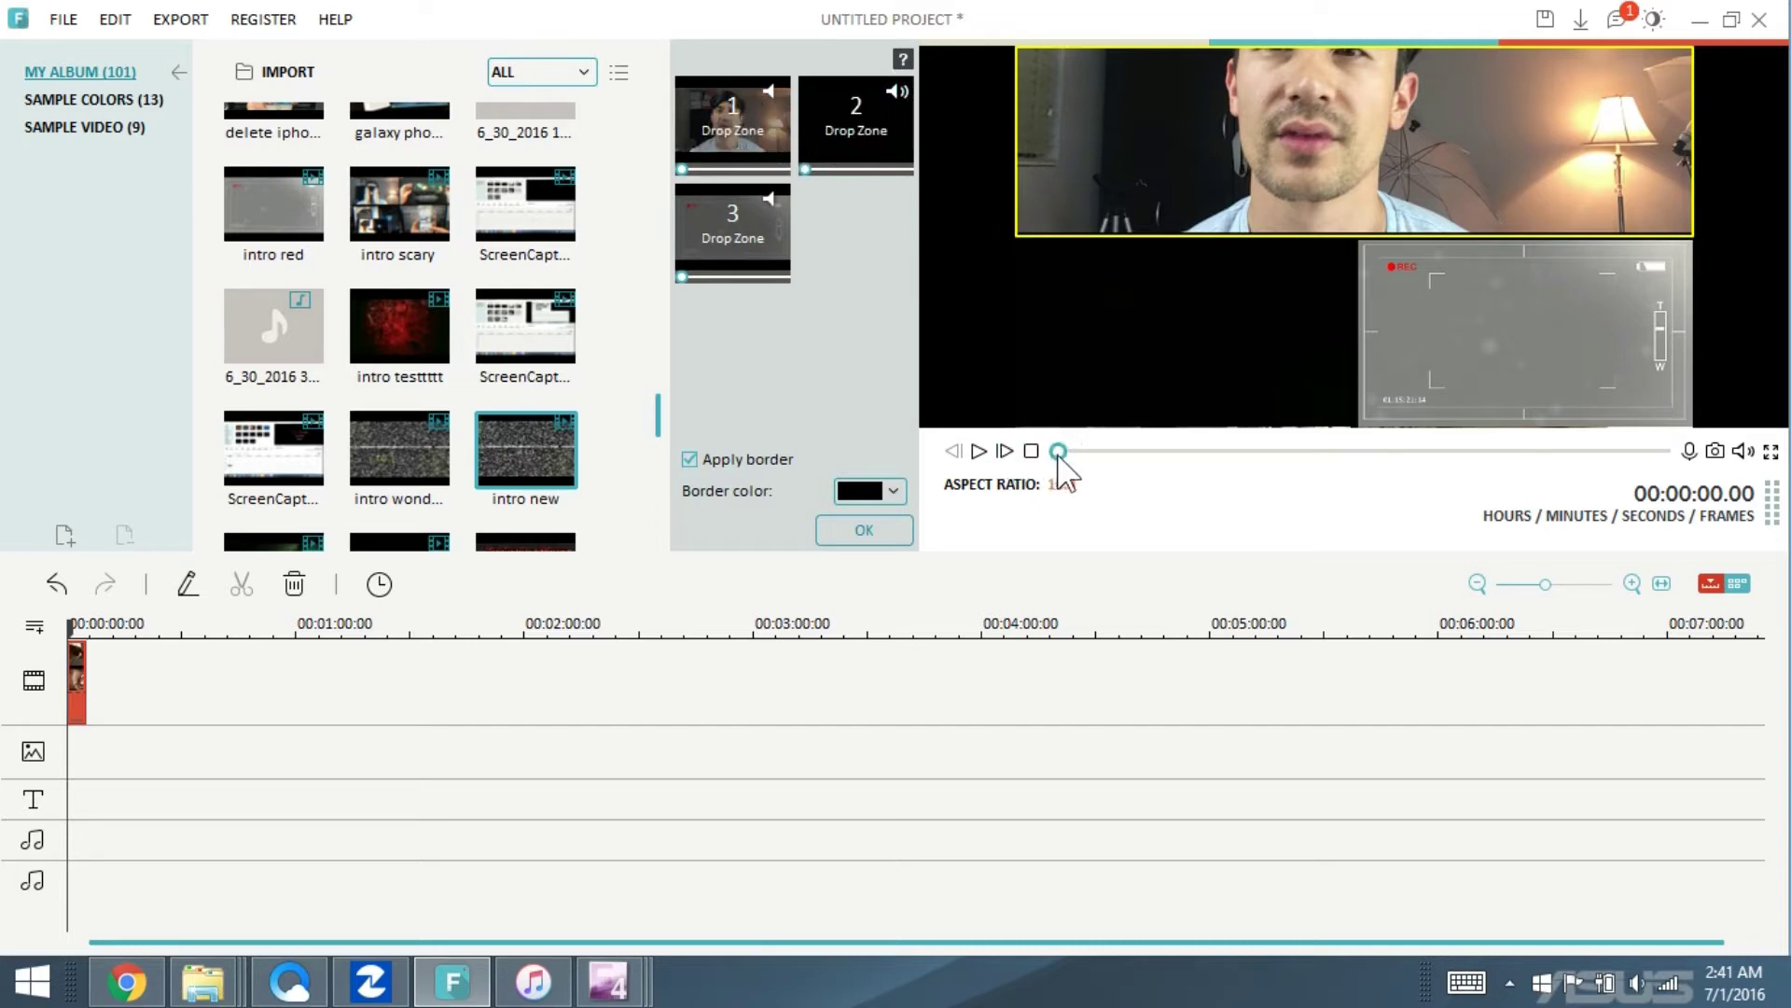
click(978, 451)
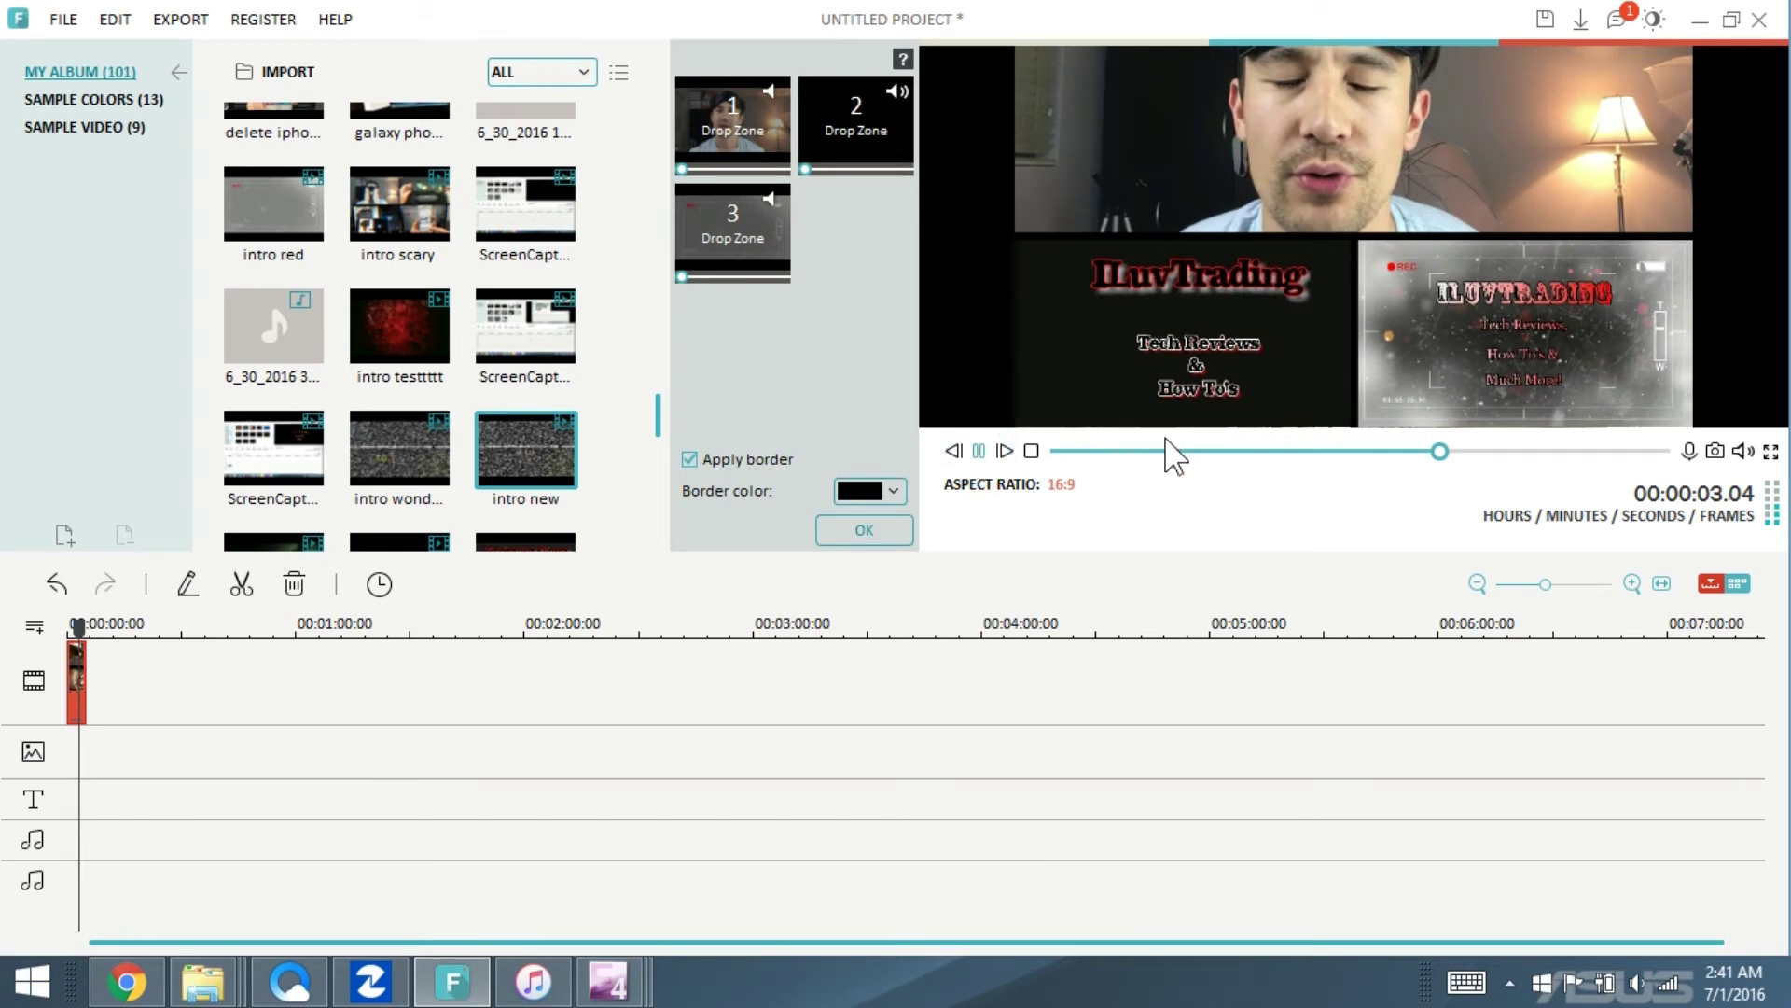
click(770, 207)
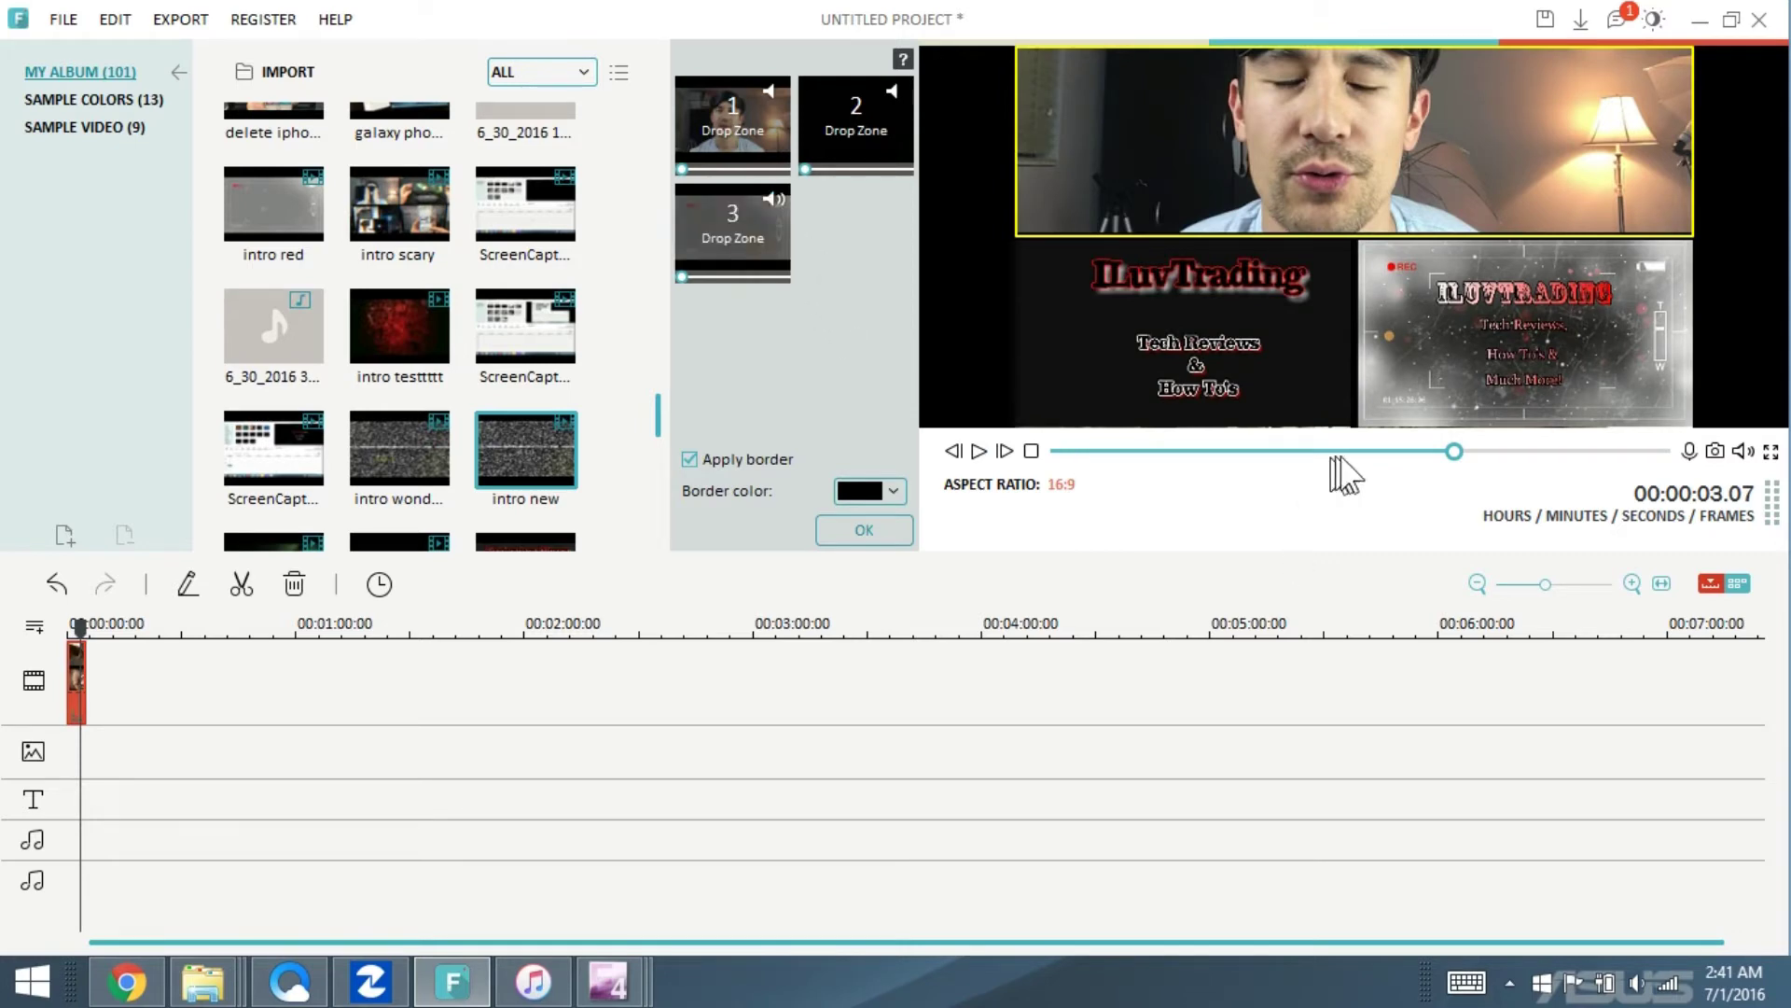
drag(1452, 450, 1058, 451)
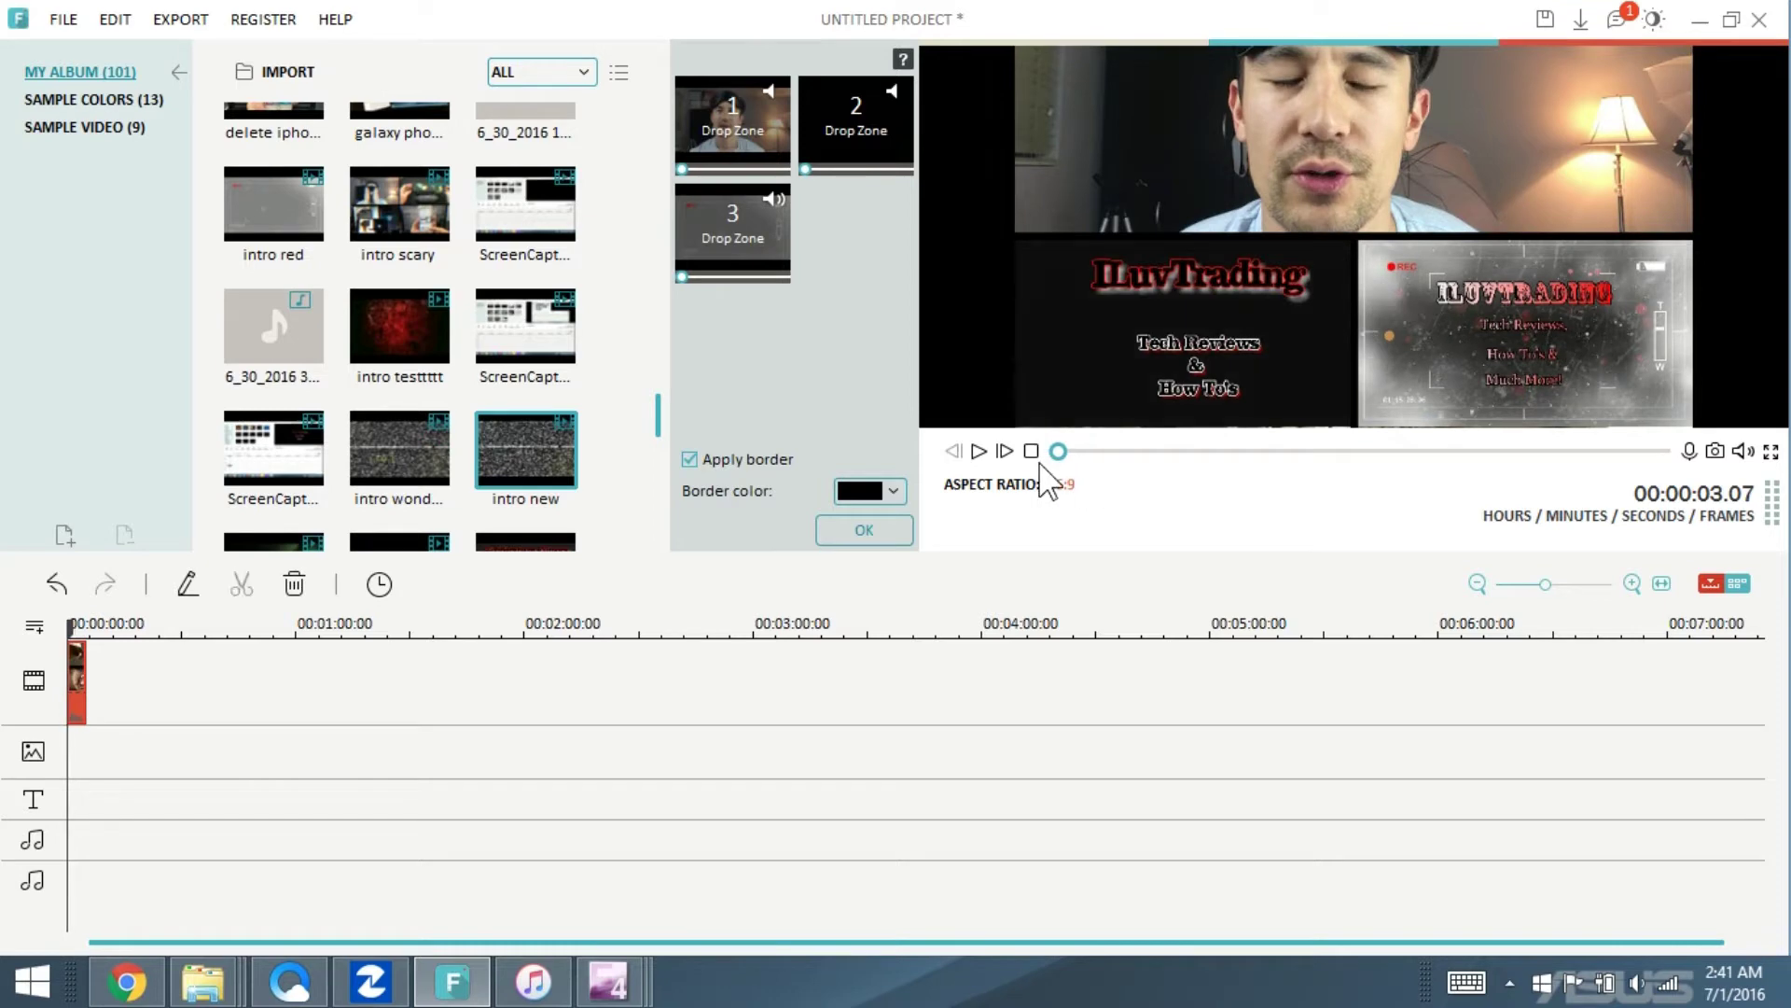
click(978, 451)
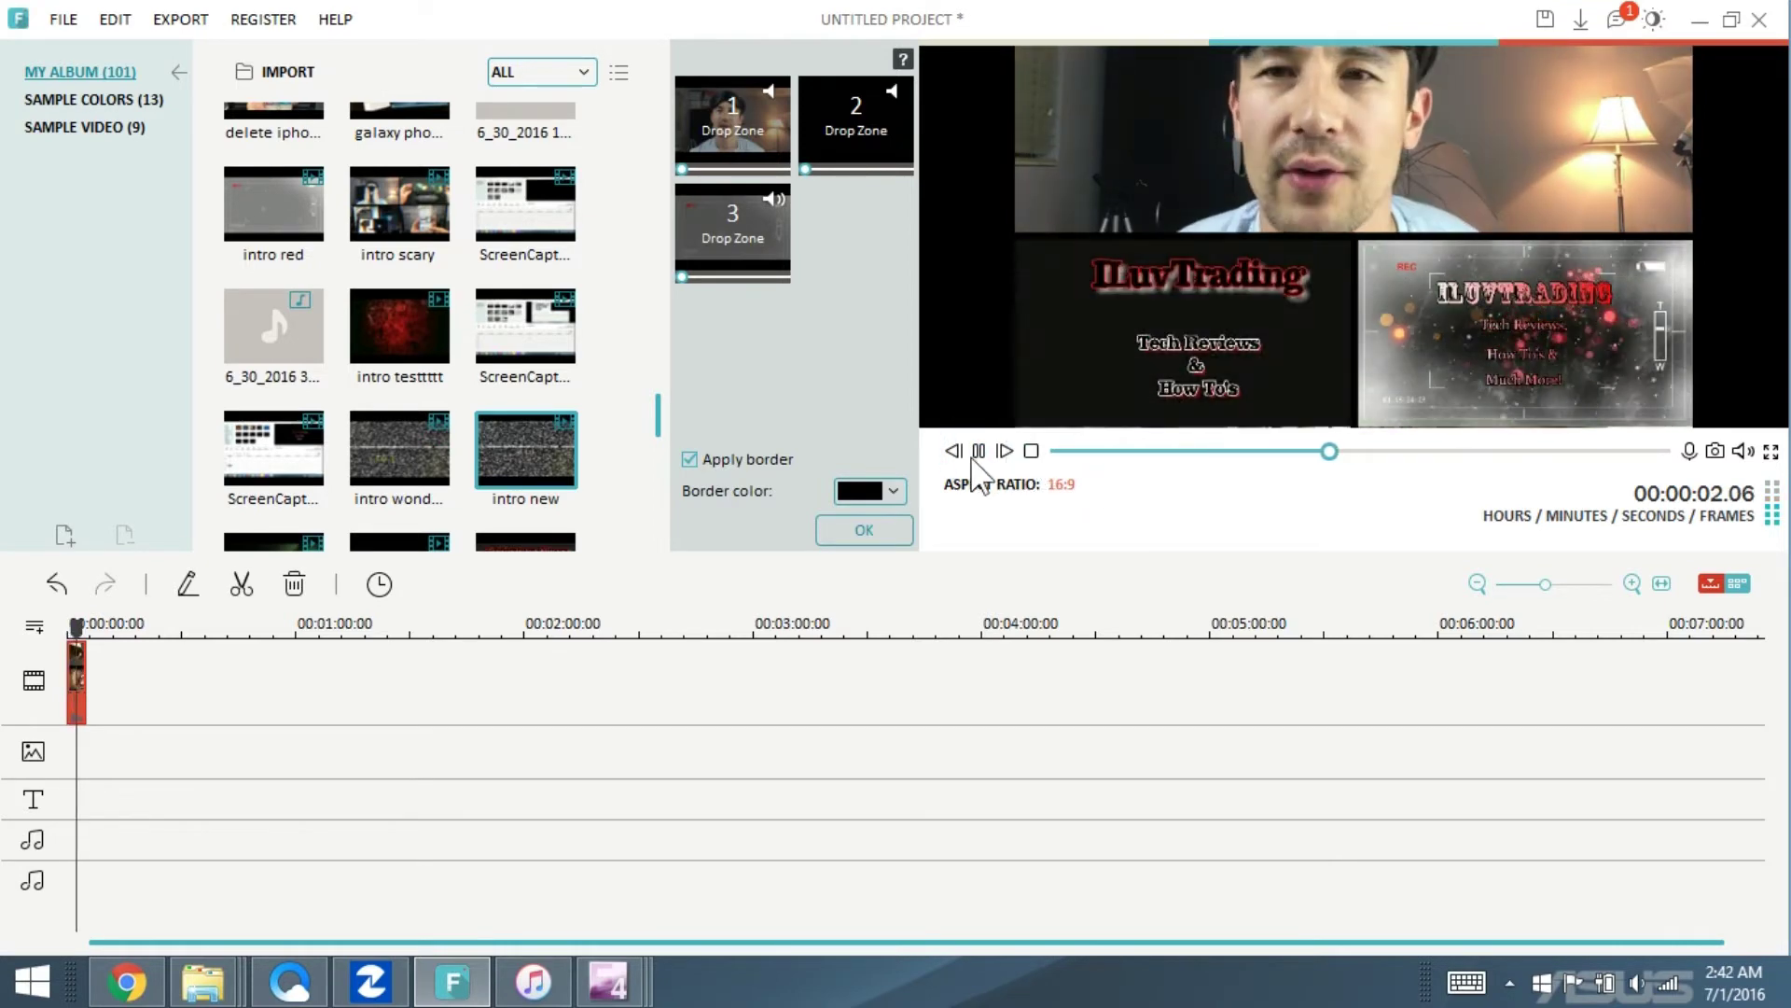
click(976, 452)
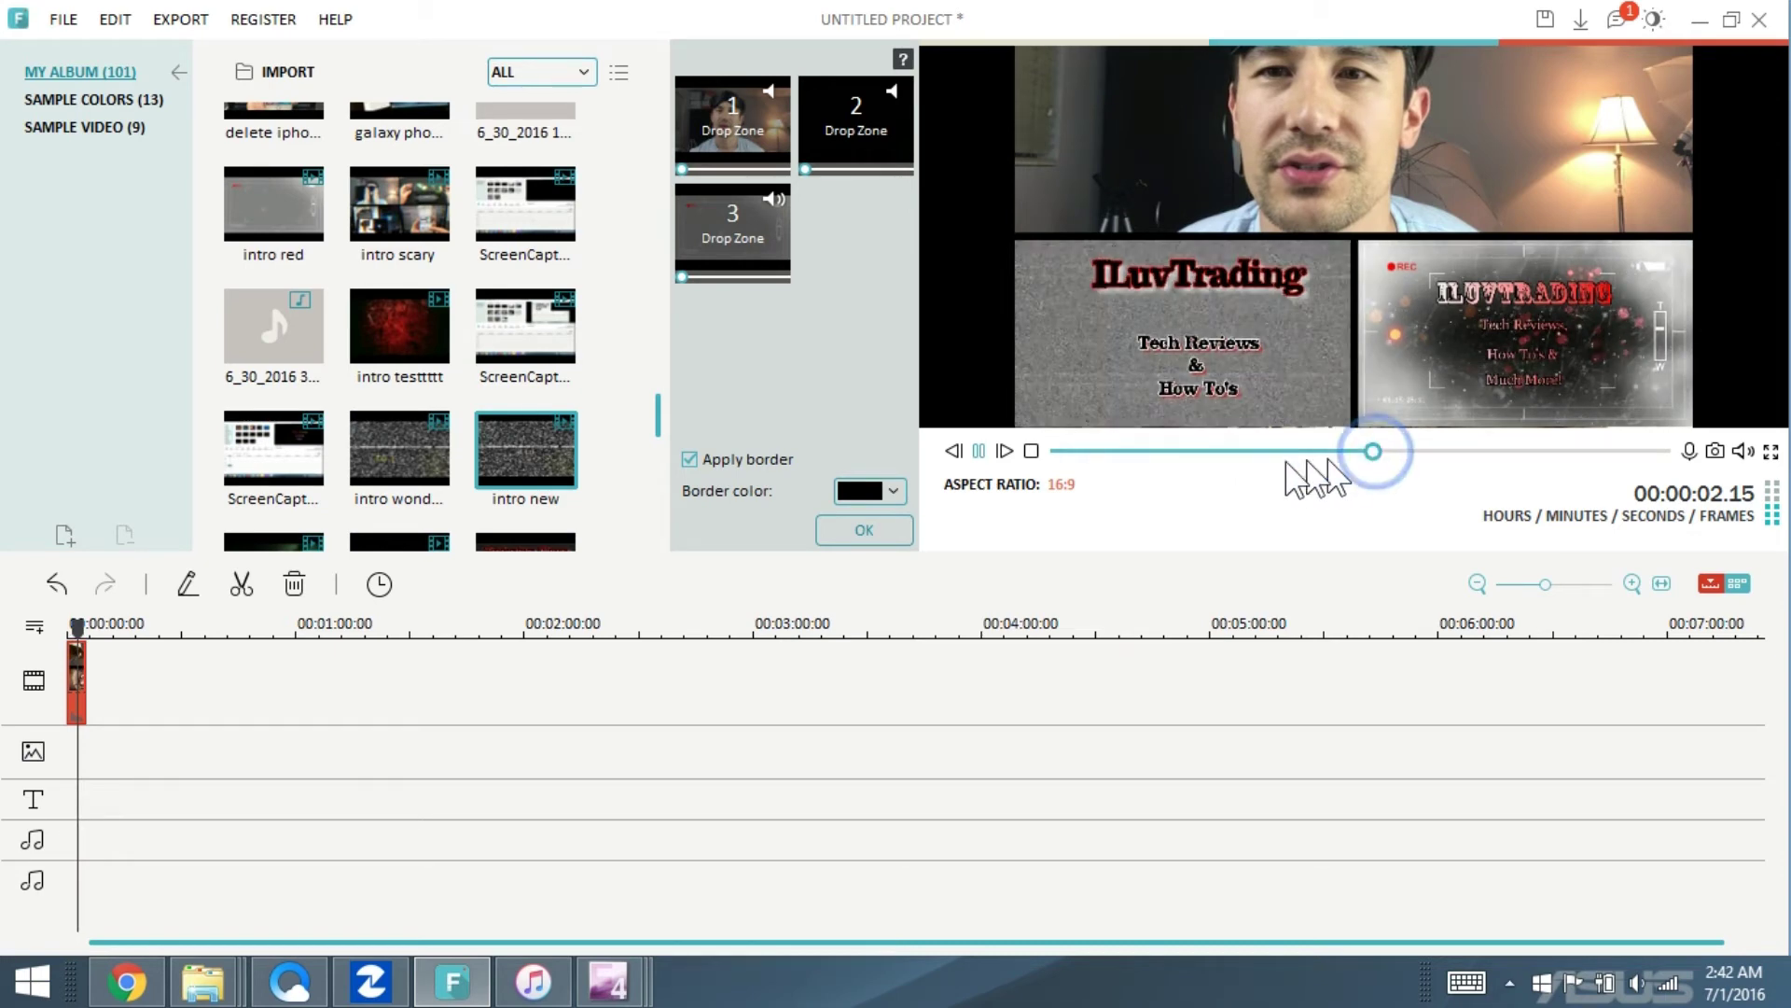
click(1034, 452)
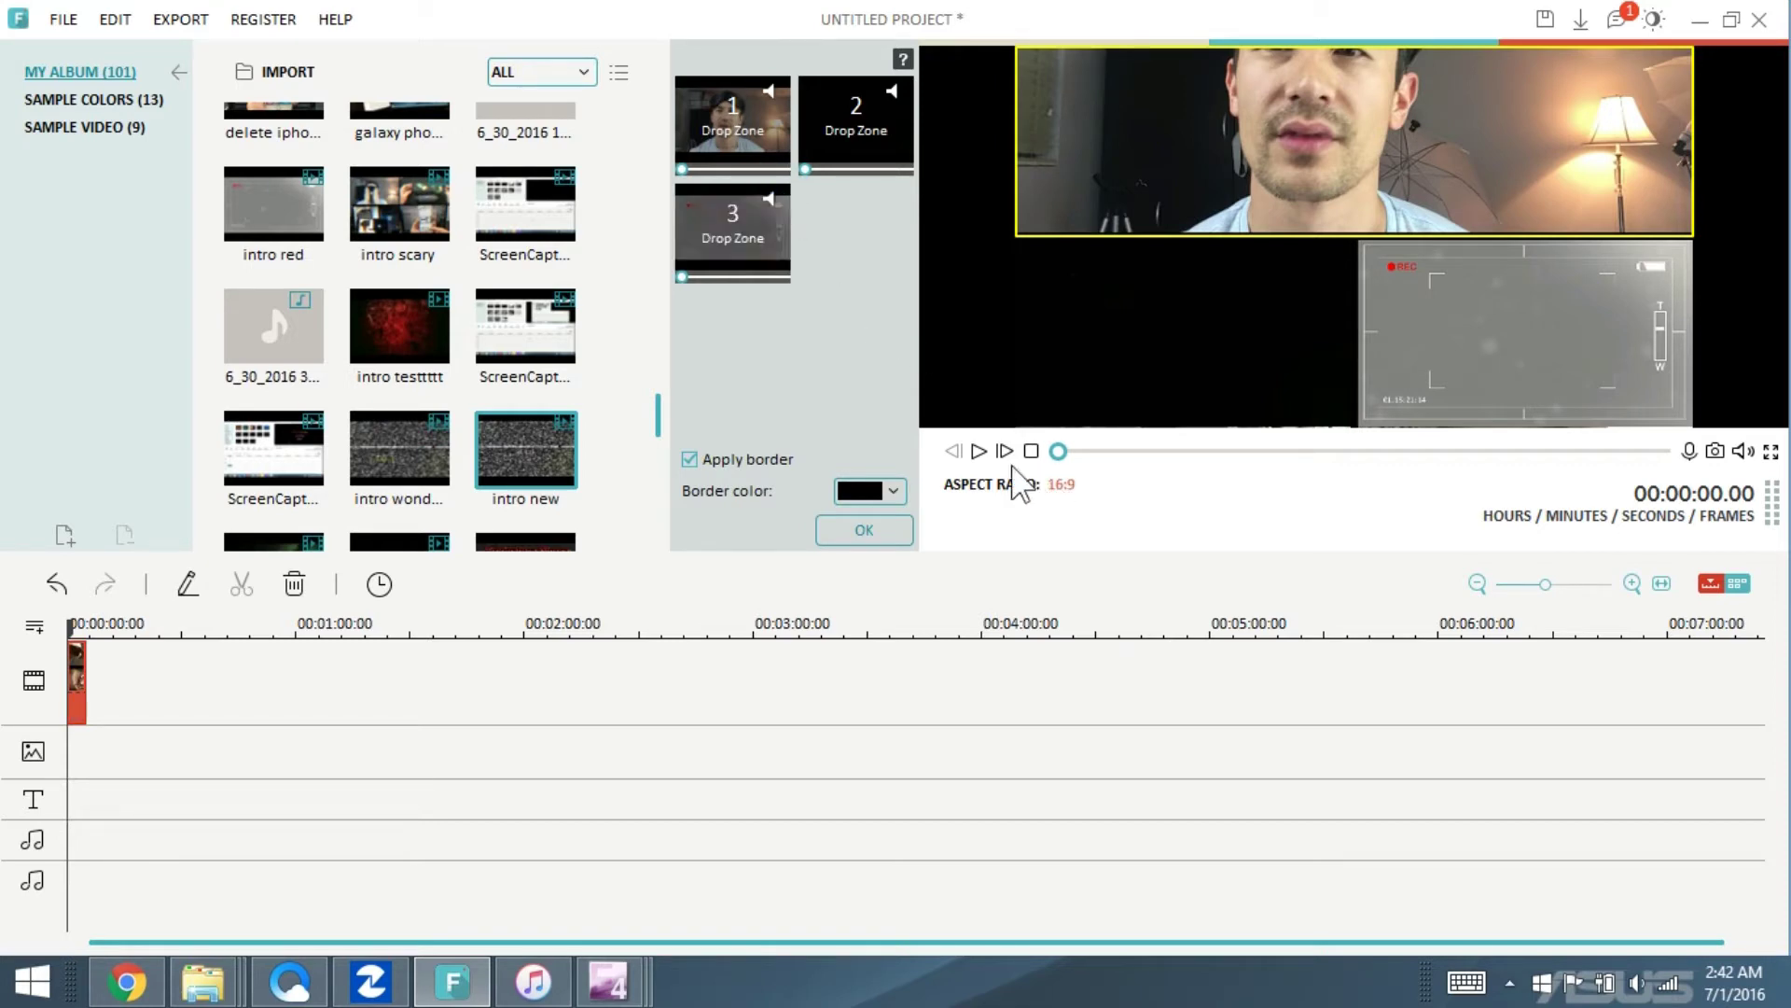
click(978, 451)
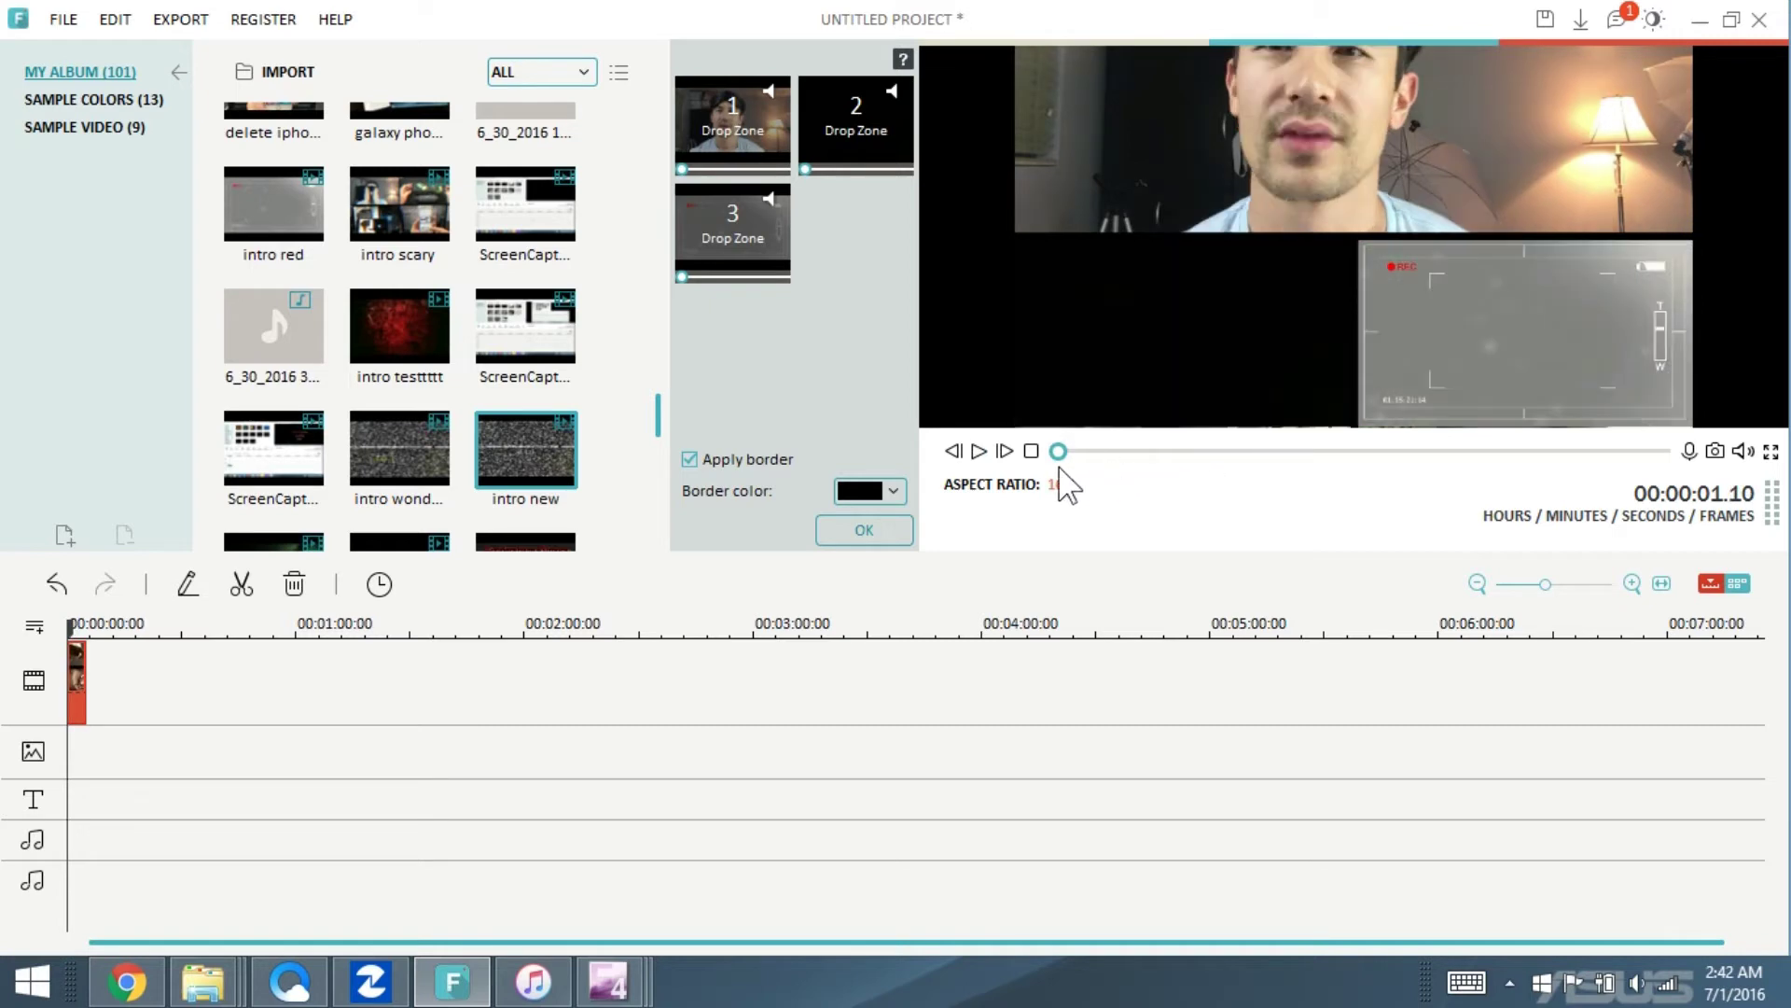
click(976, 452)
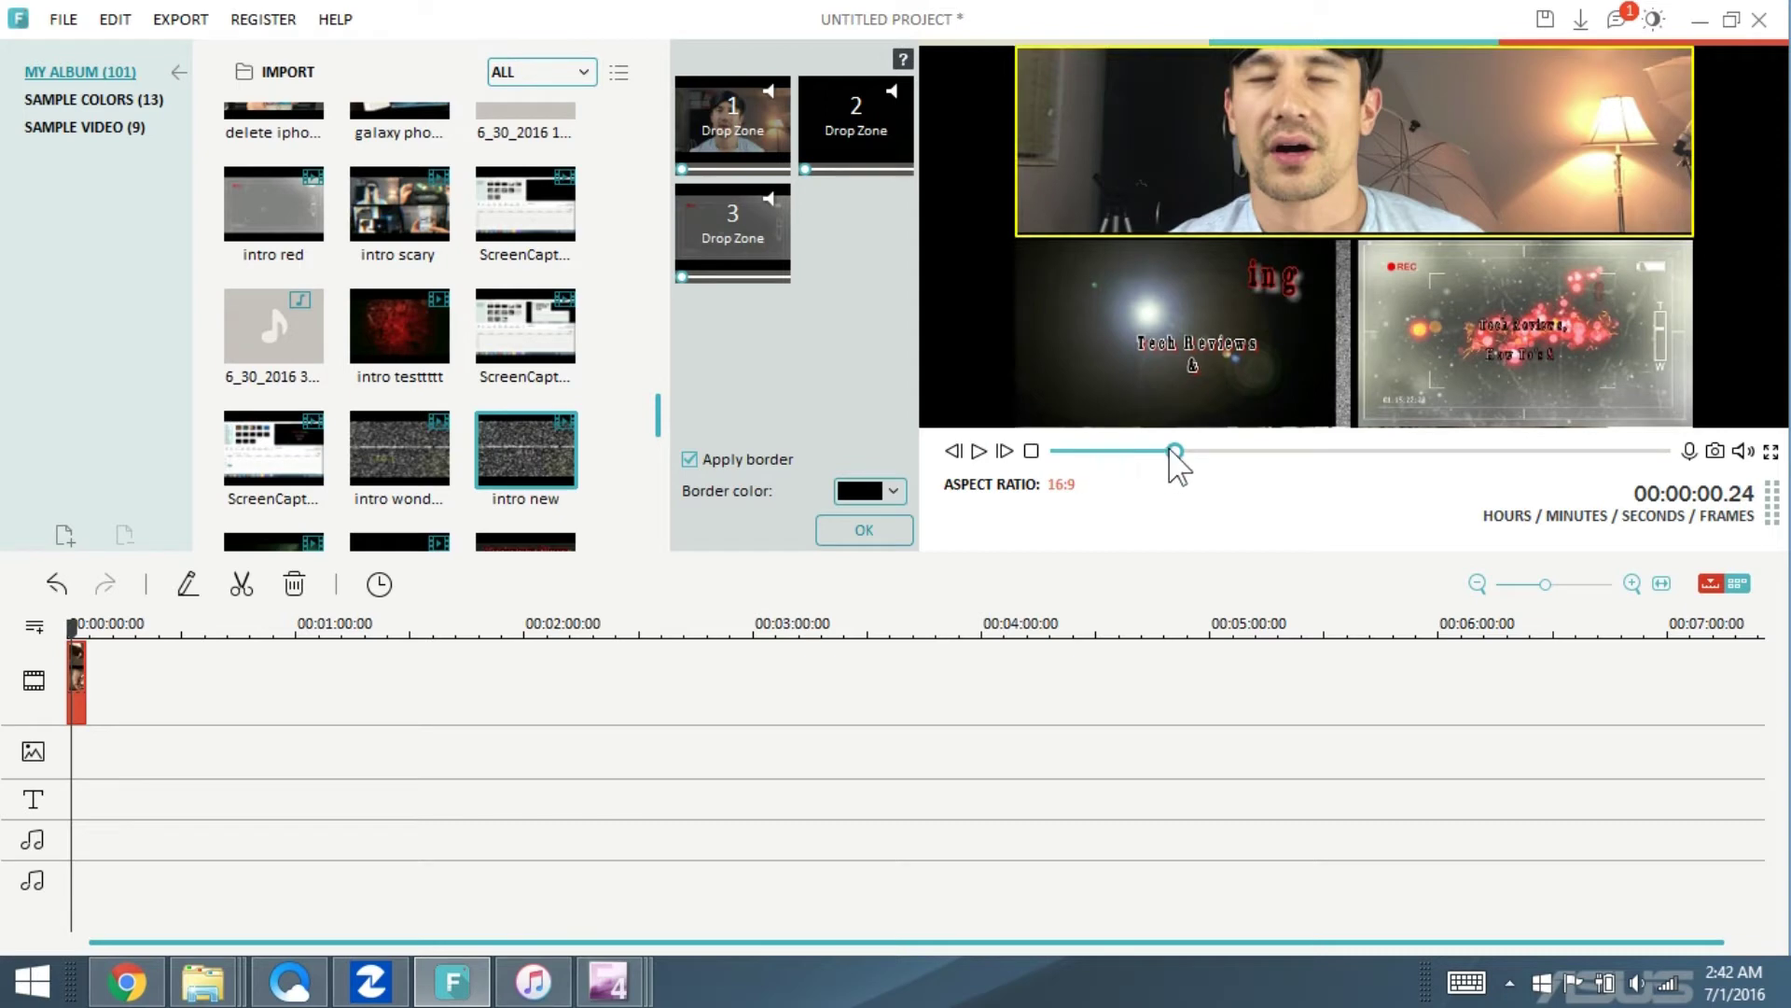
drag(1171, 452, 1056, 450)
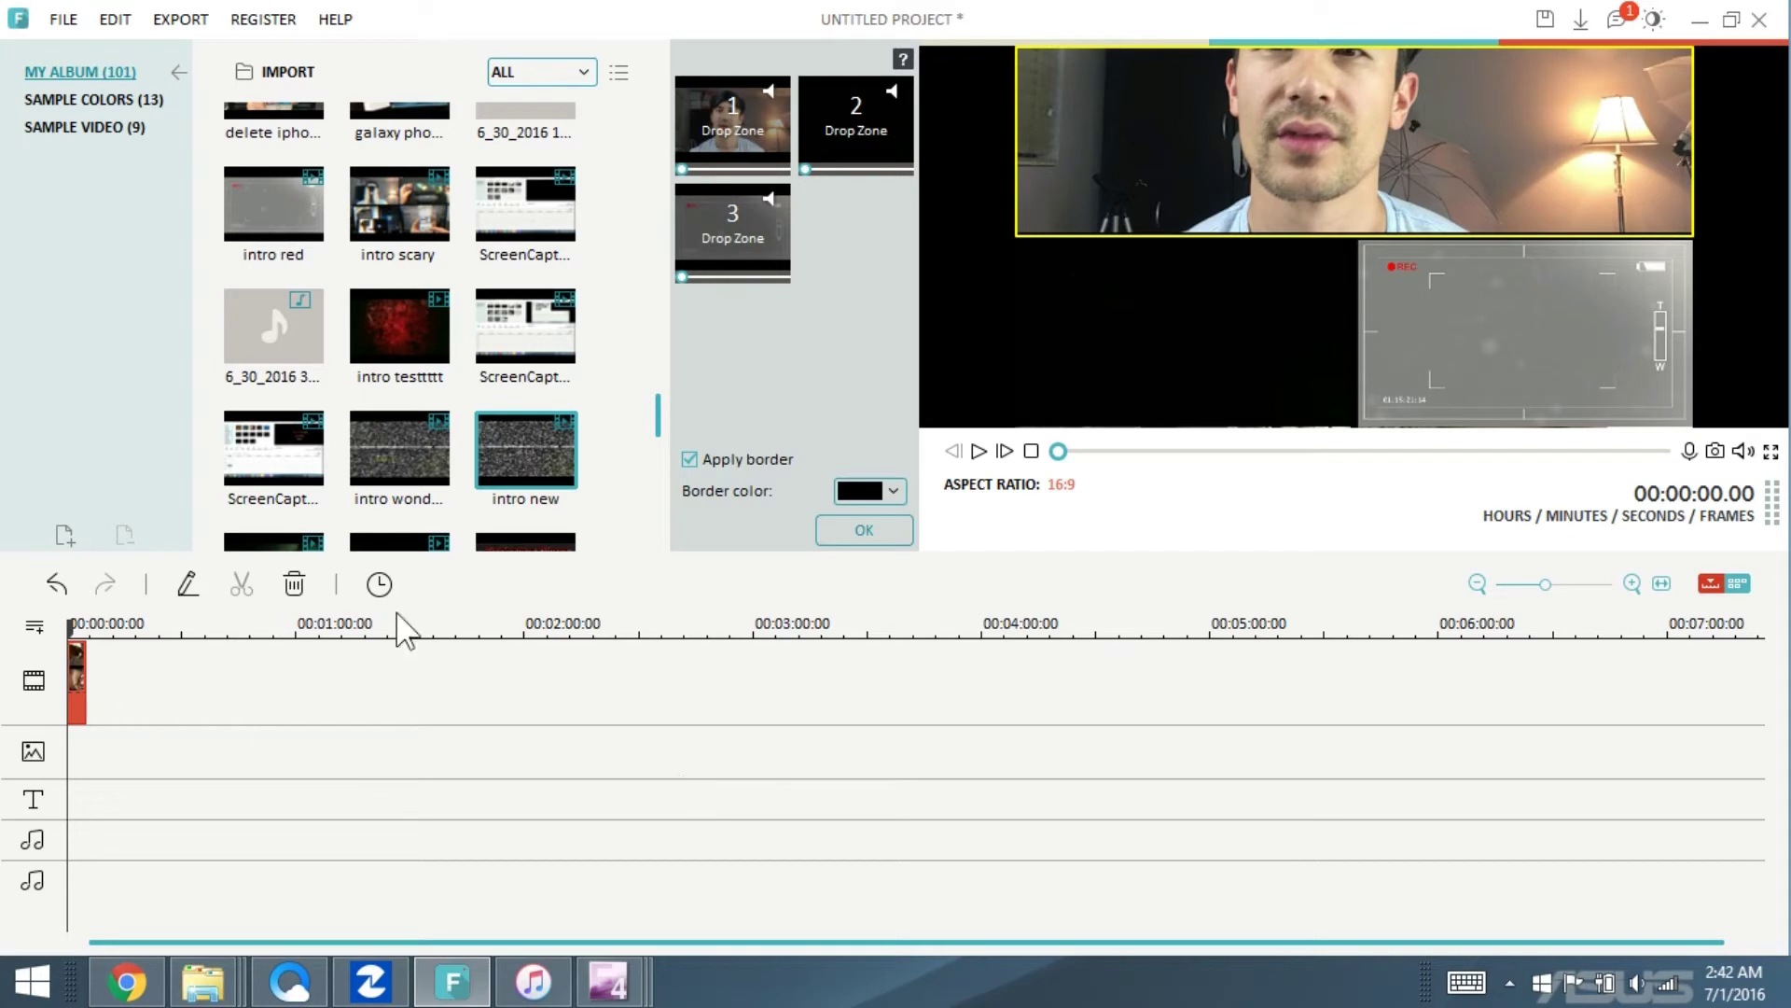
- Confirm the split screen with OK and browse the Tender, Rock, Hipster Folk and Electronic music categories
click(860, 530)
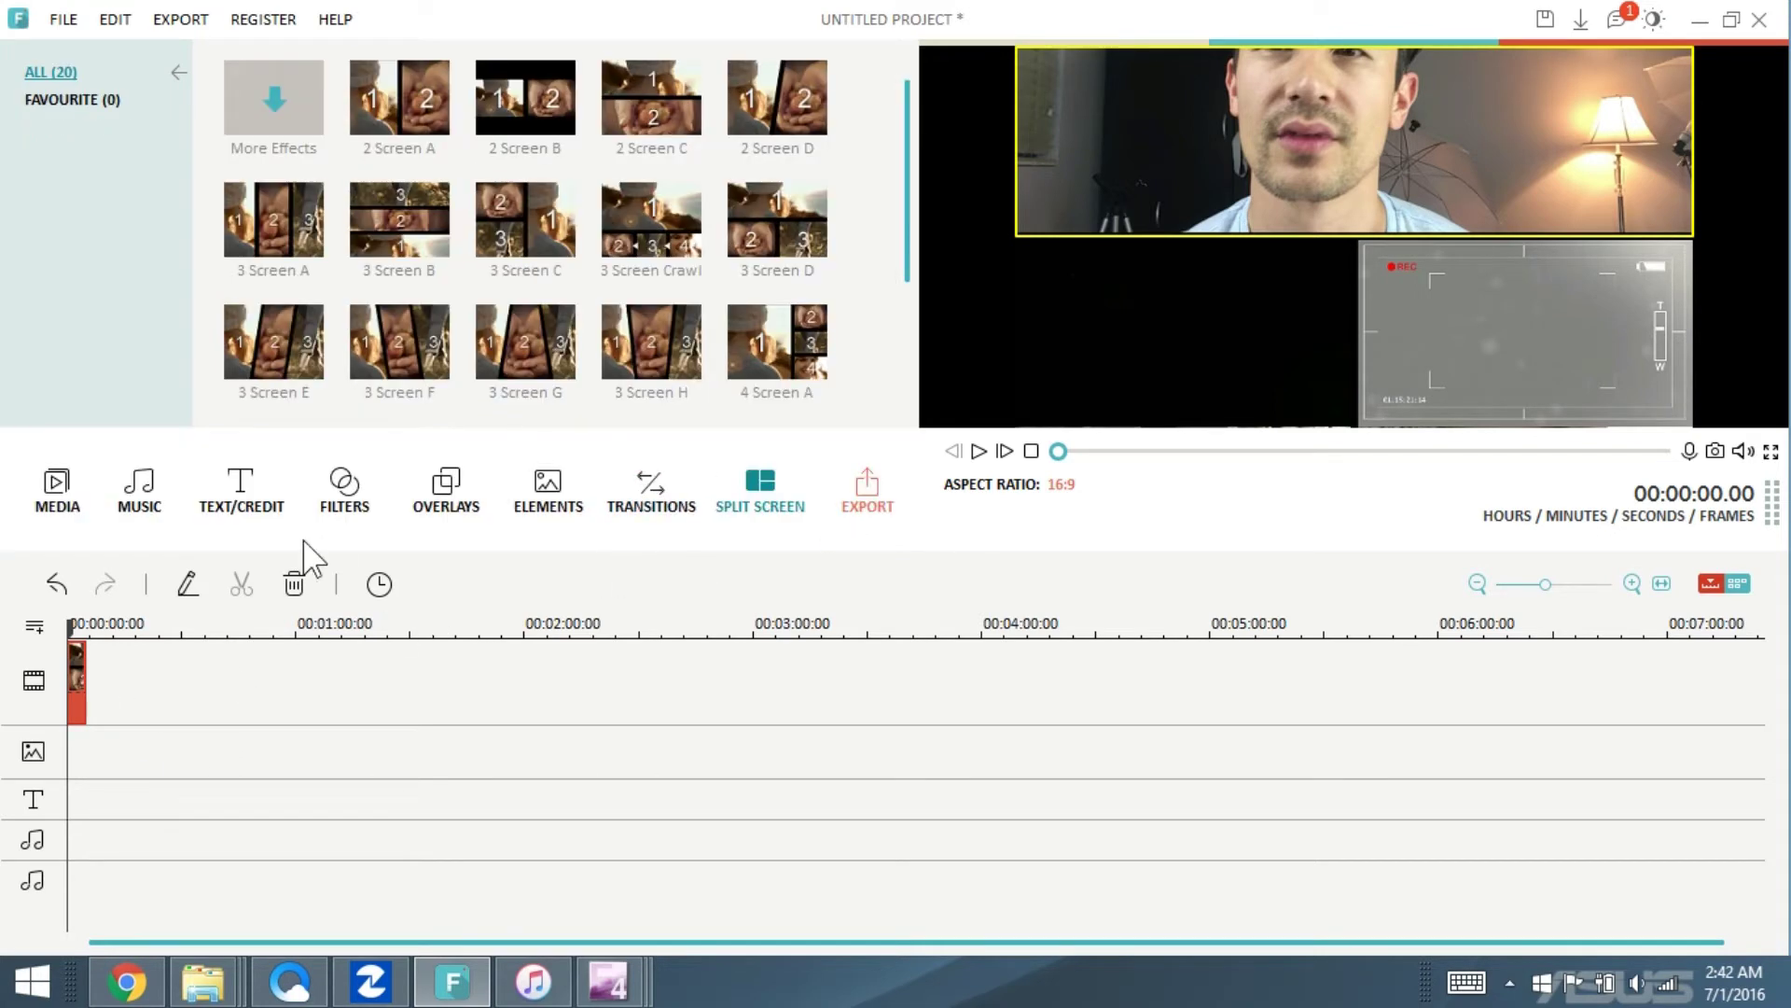
click(140, 503)
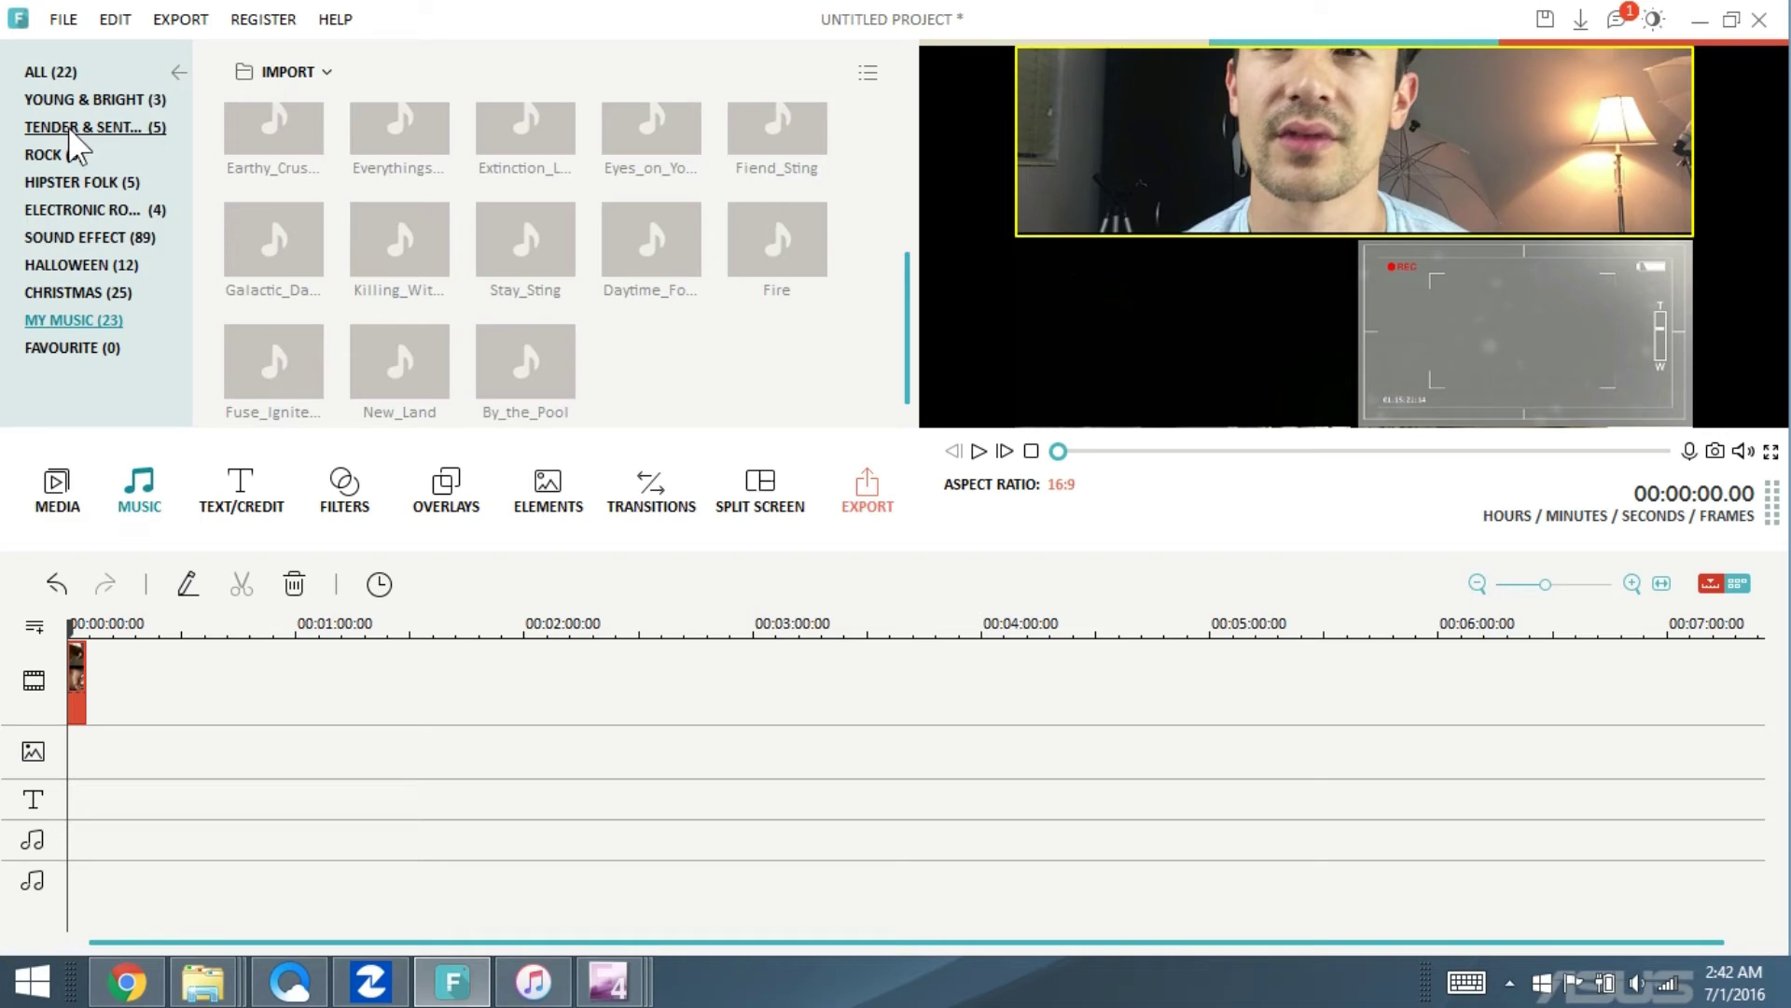
click(96, 126)
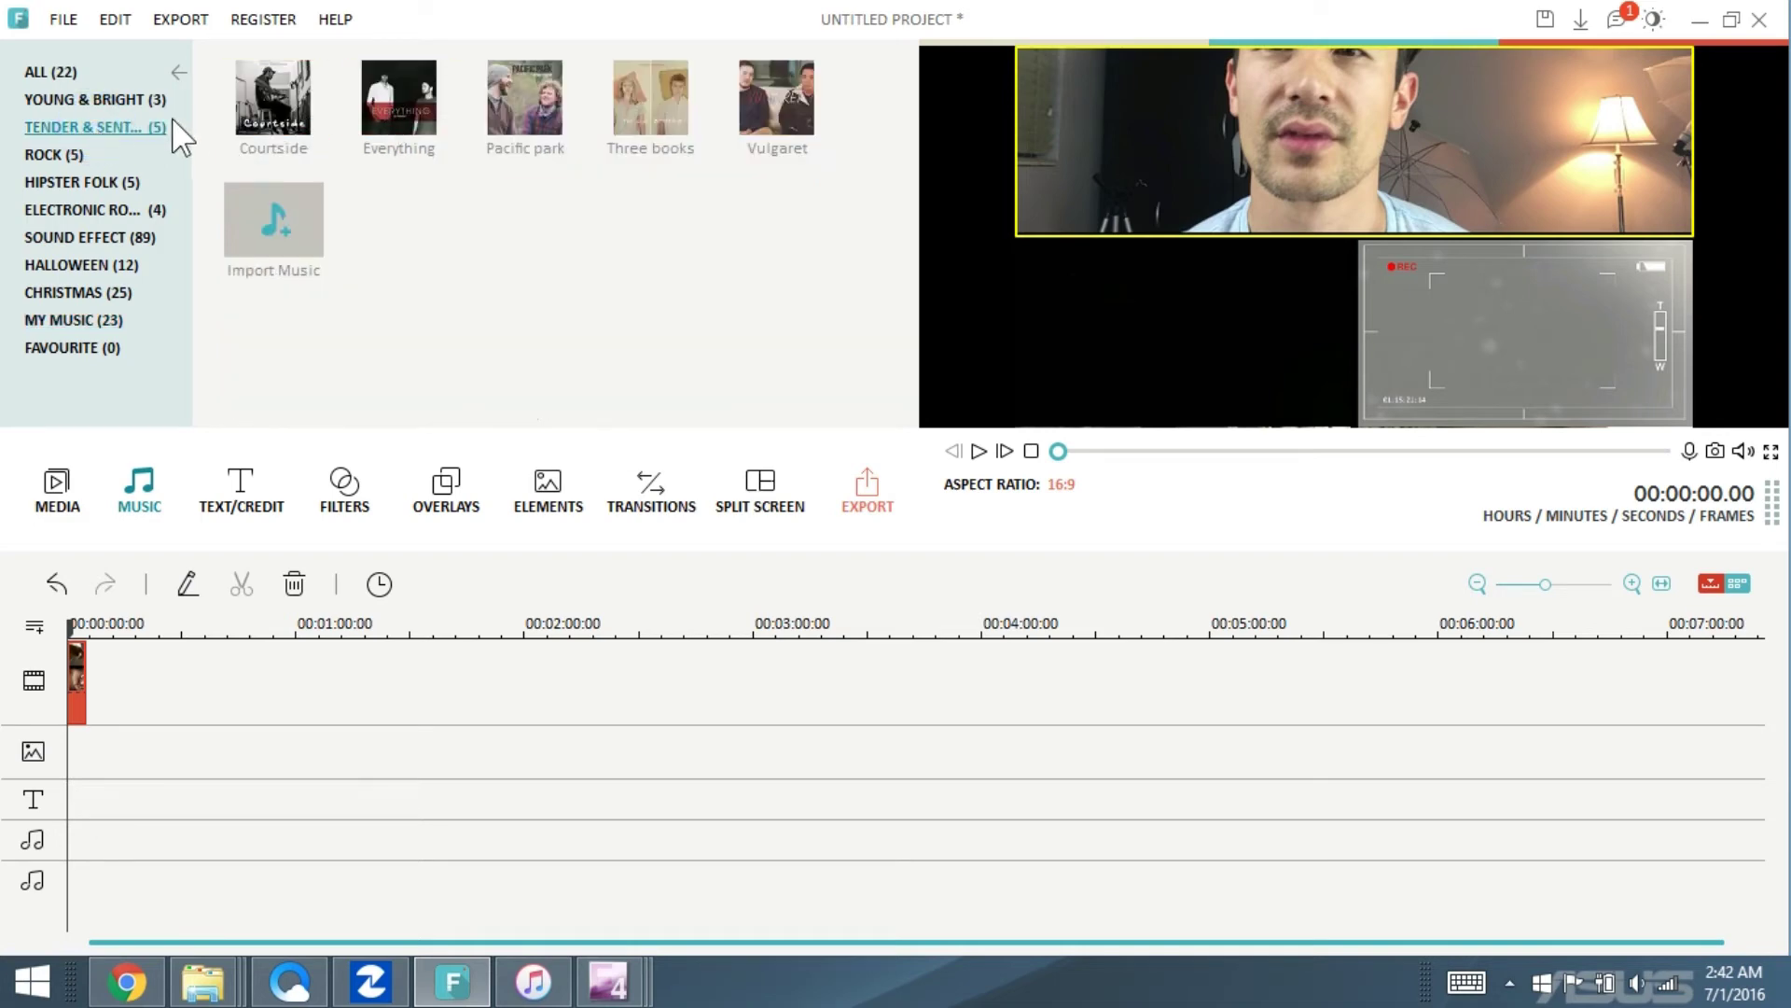
click(56, 155)
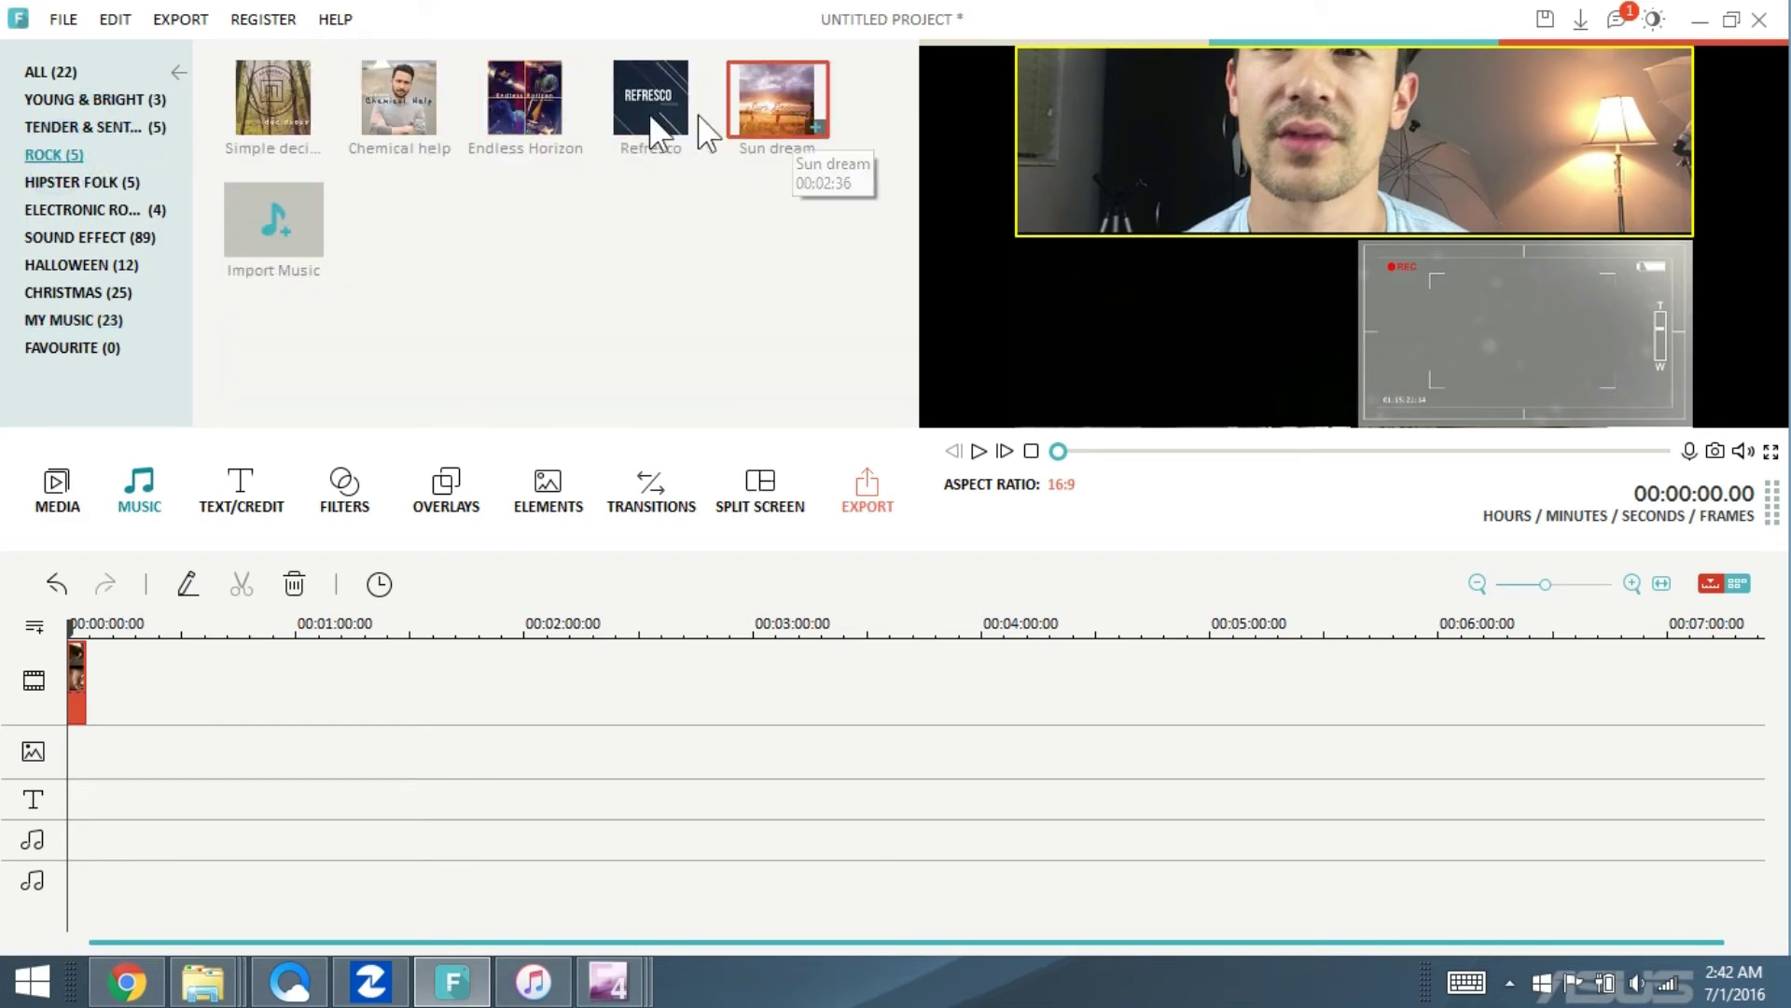
click(93, 183)
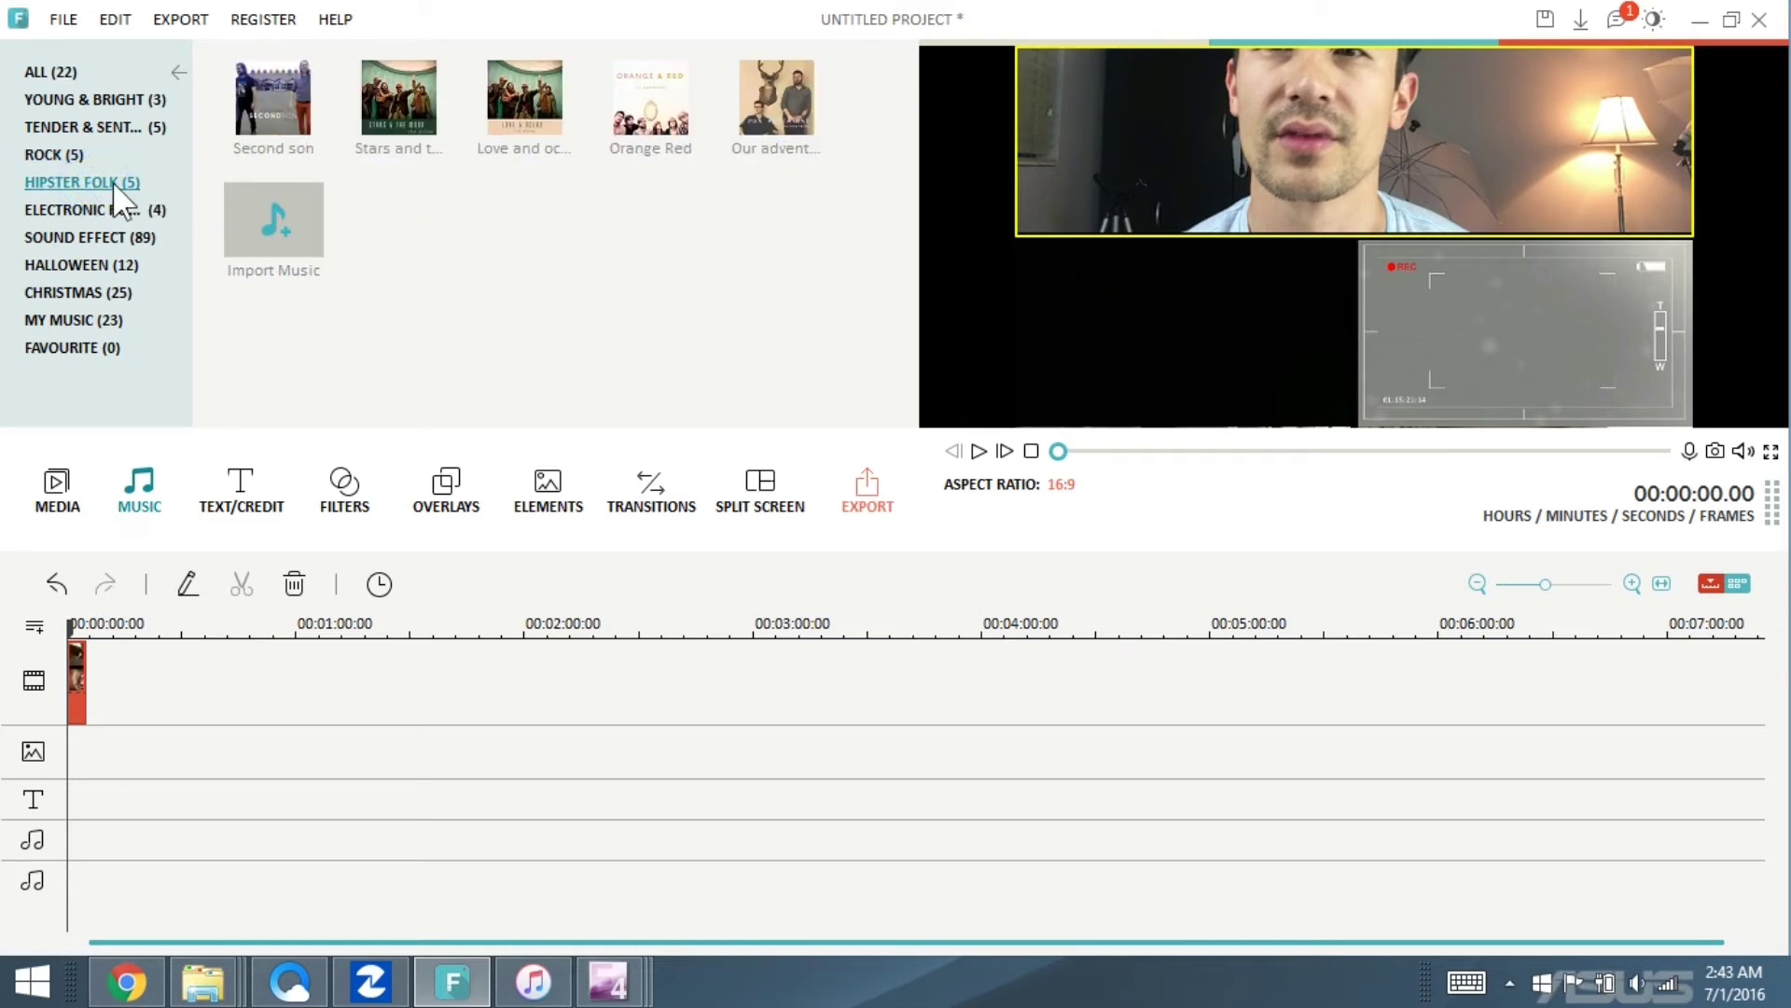
click(98, 207)
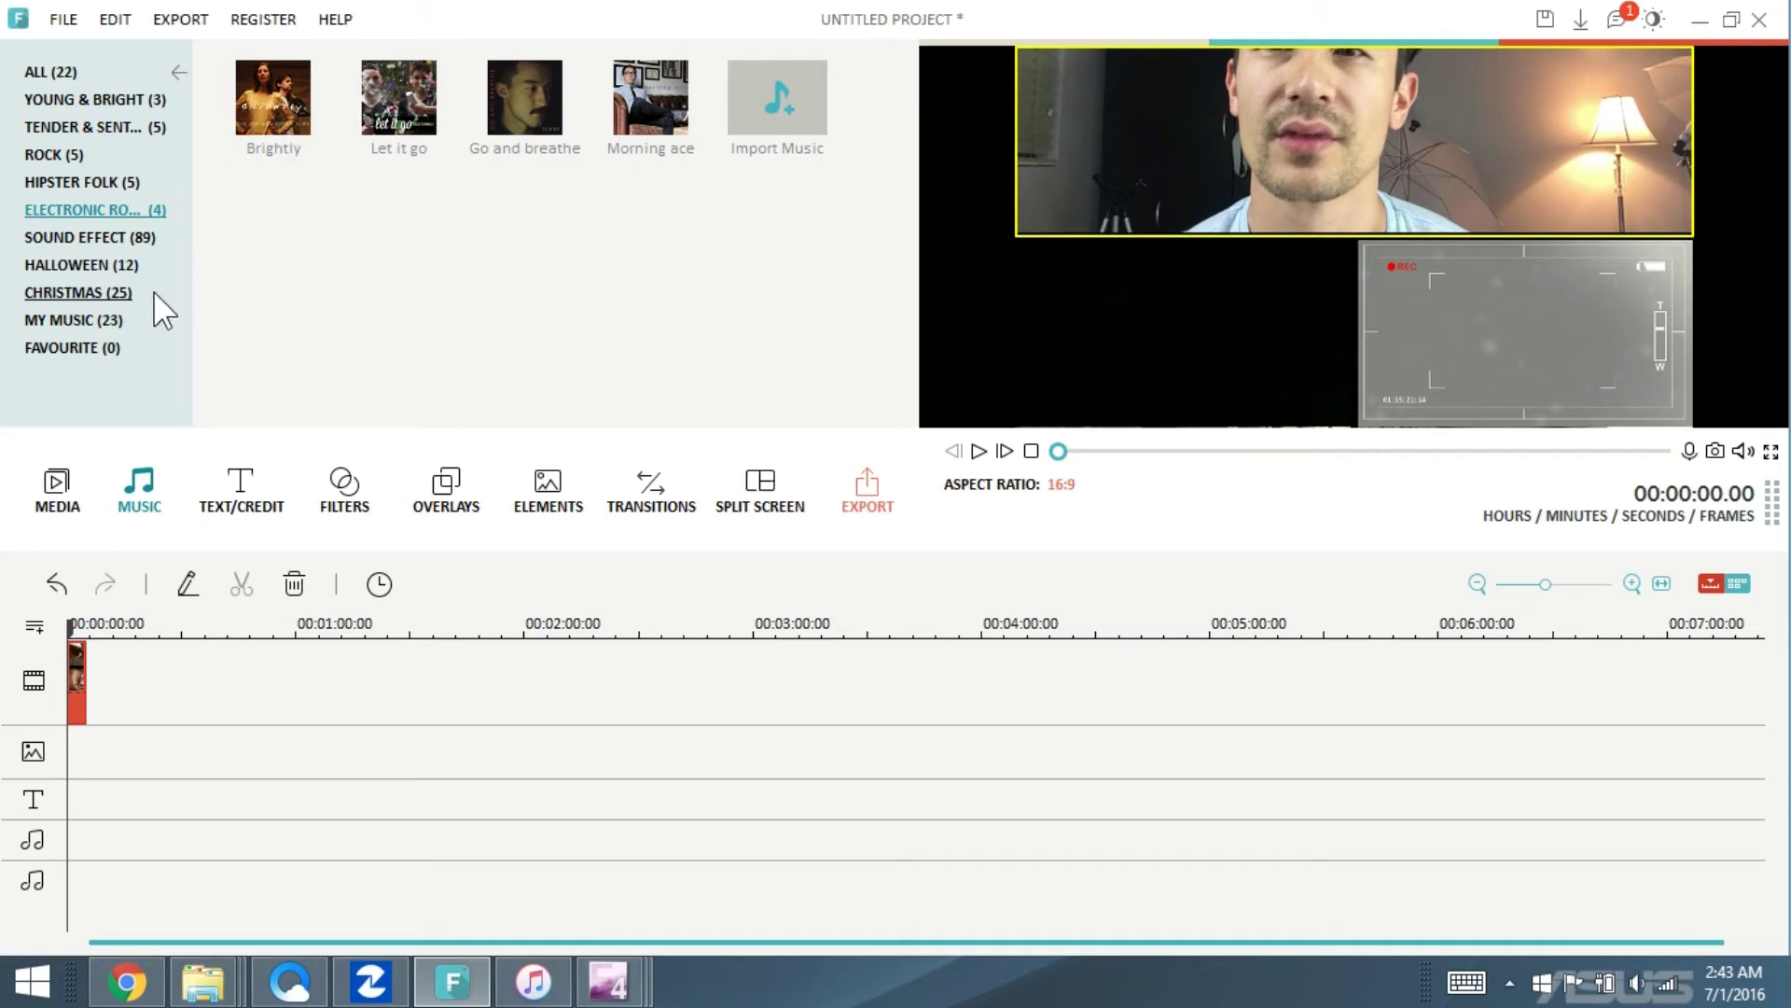
- Show MY MUSIC and preview the New_Land track
click(93, 317)
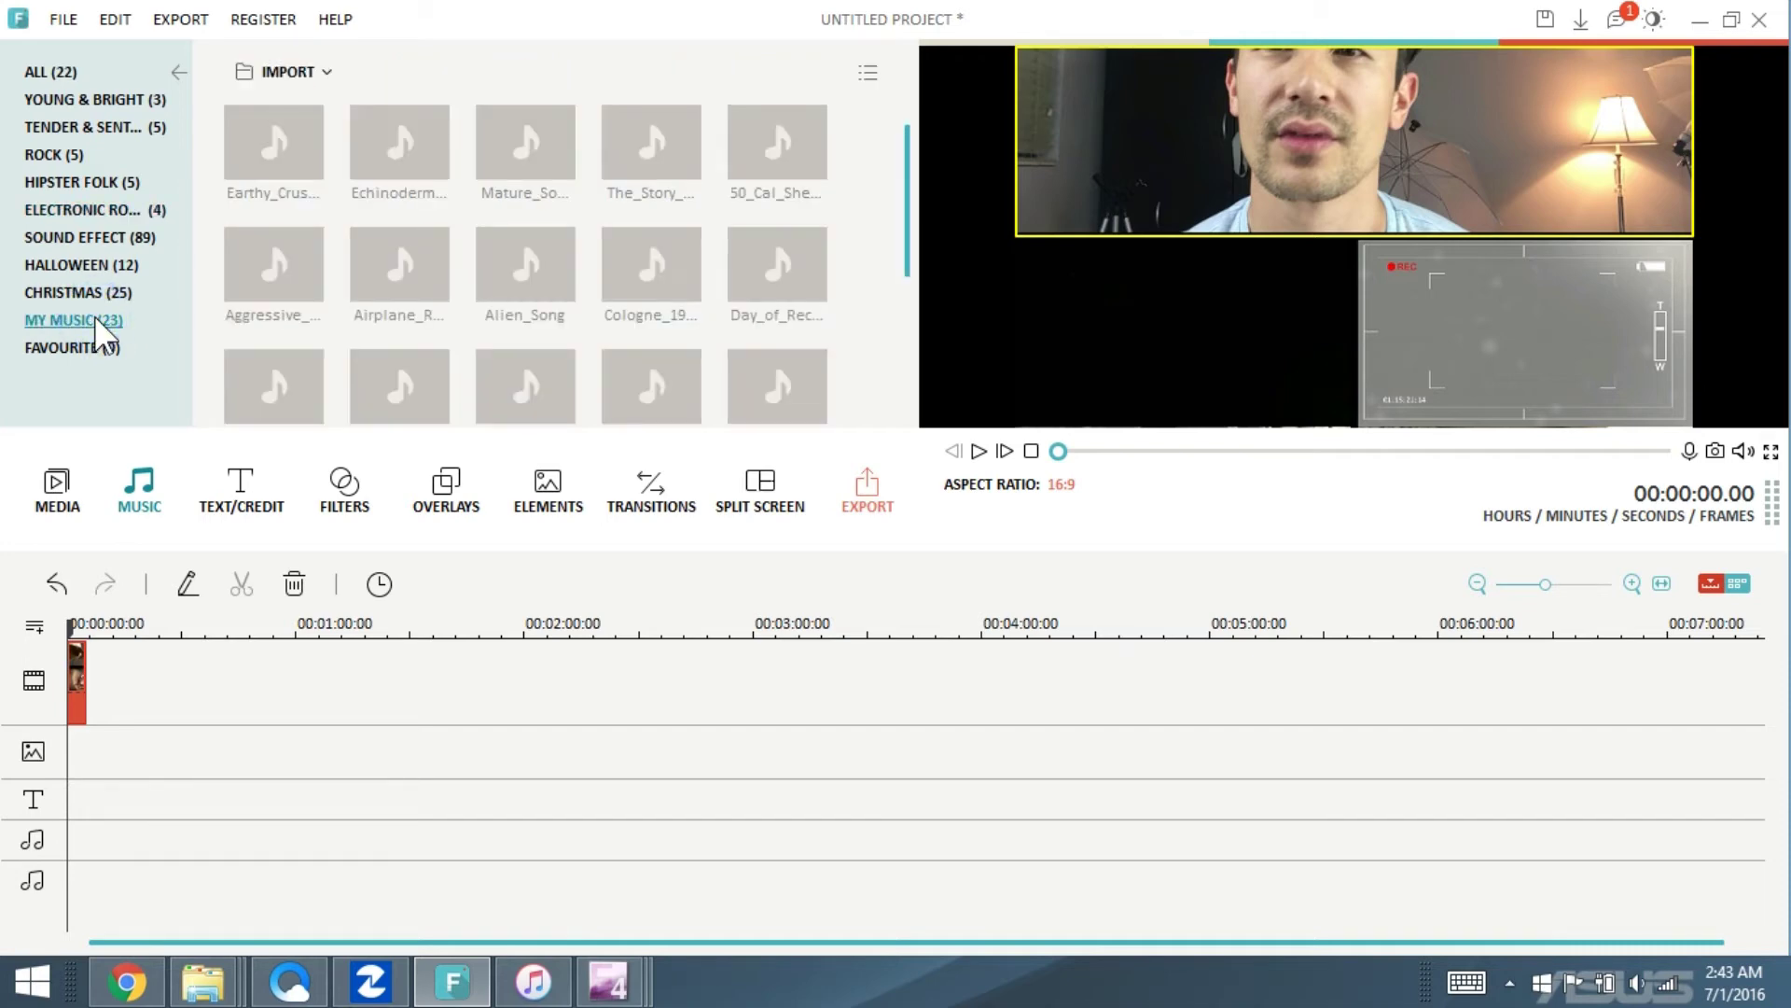
drag(910, 203, 903, 338)
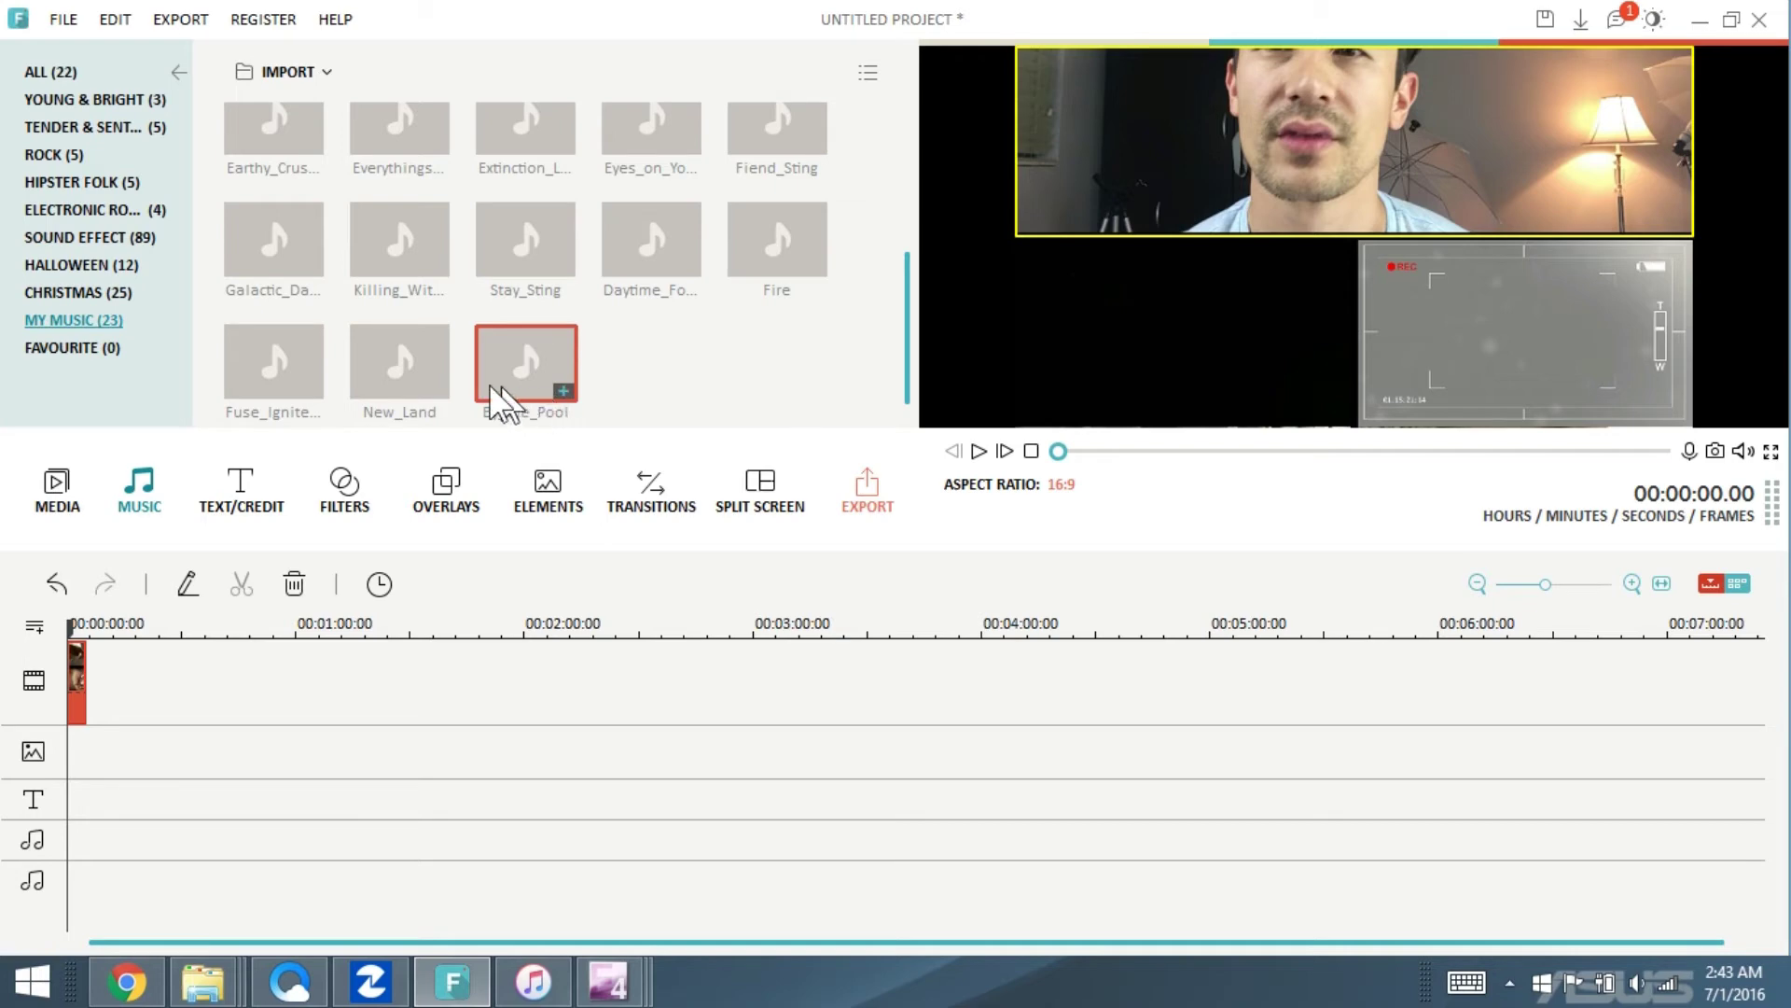
double_click(393, 371)
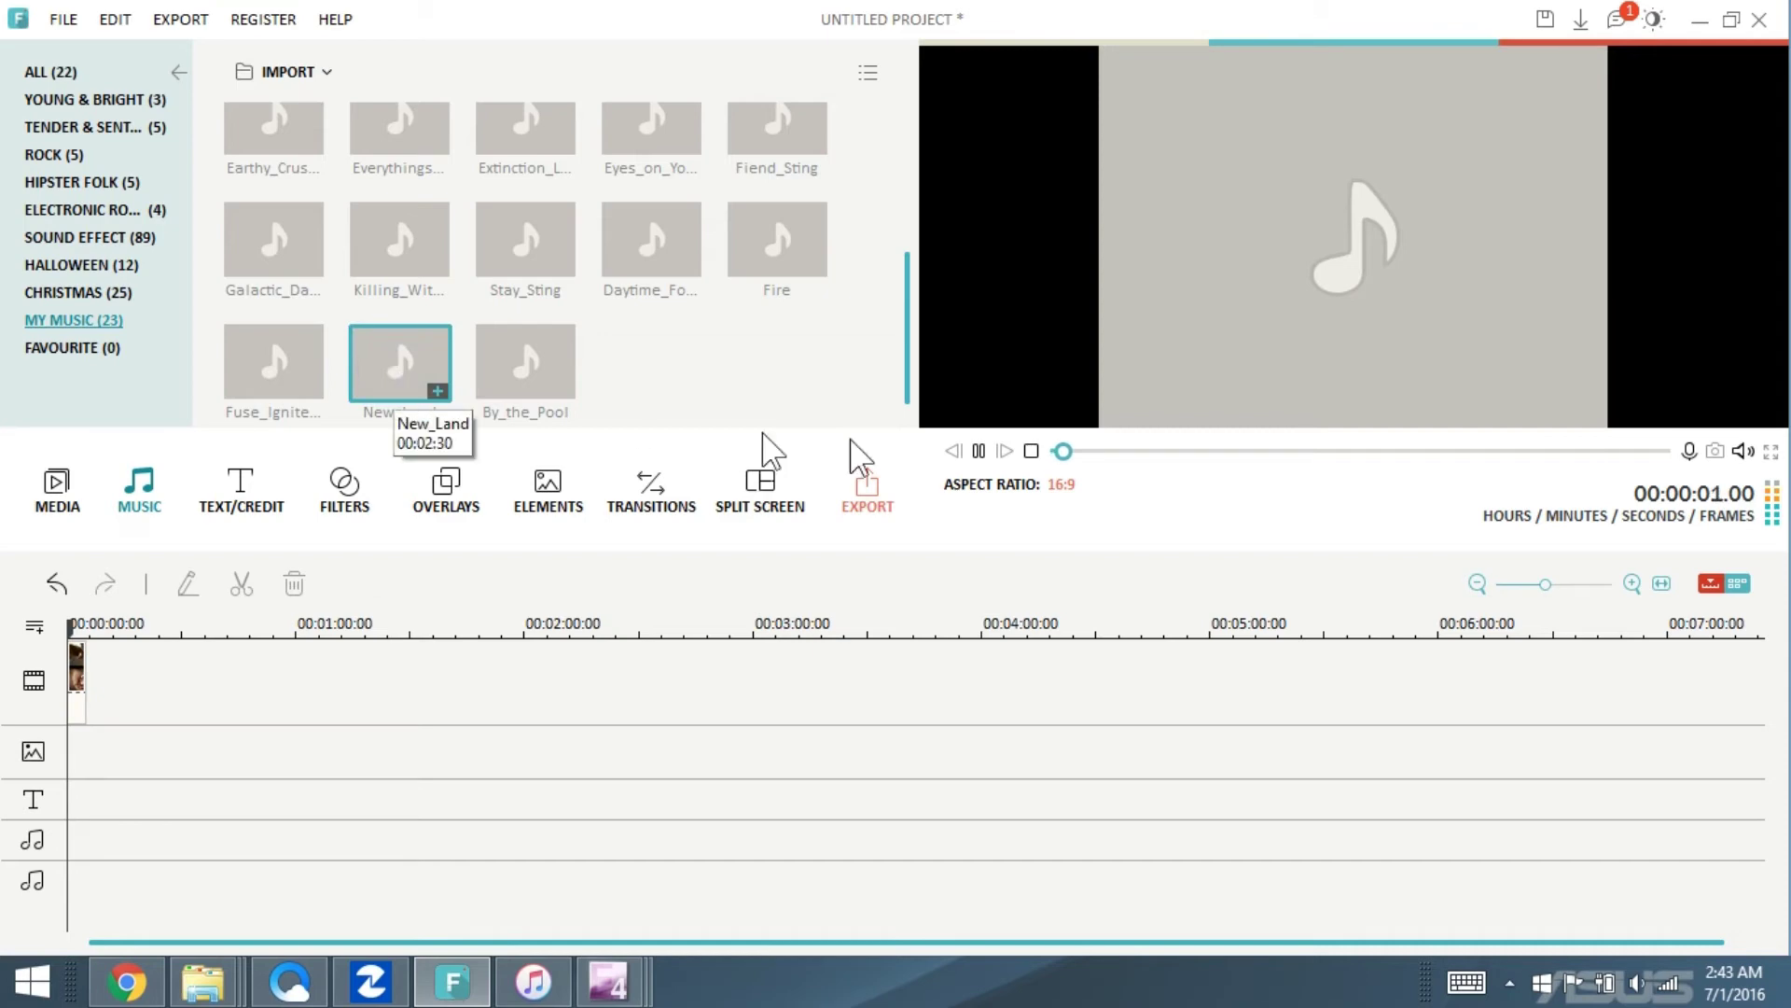
- Place New_Land on the music track at 0:00 and play the project with it
click(978, 450)
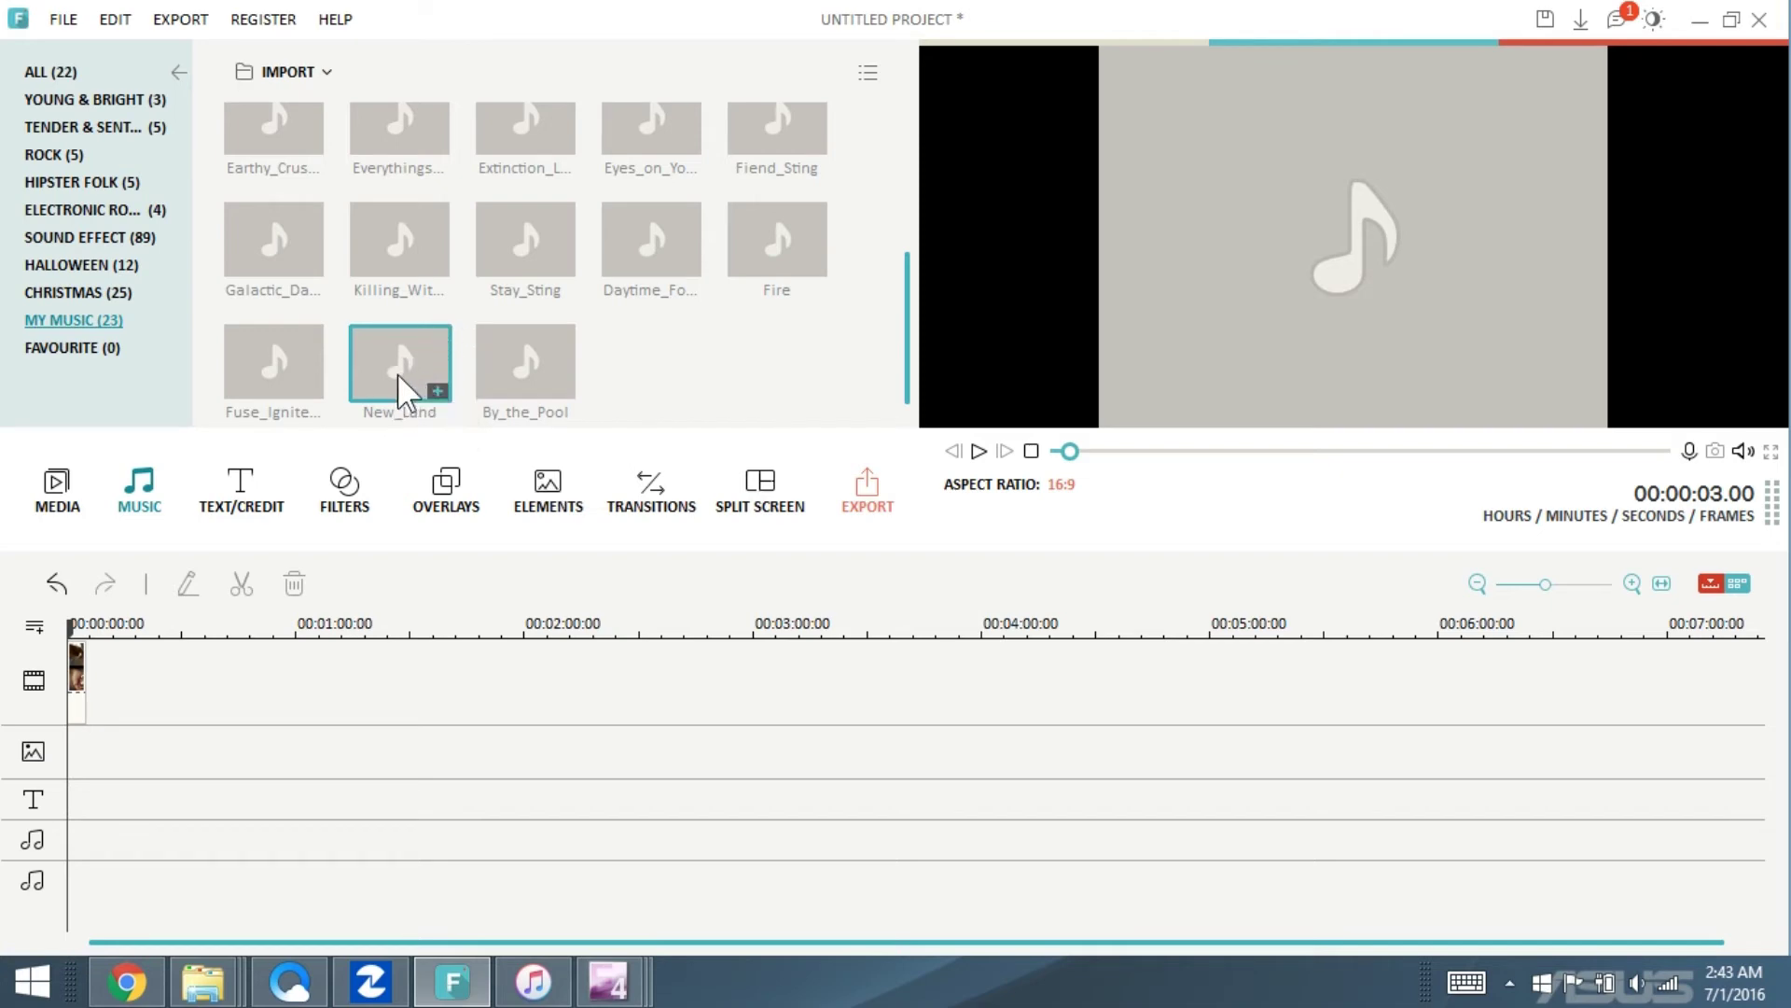
drag(397, 373, 77, 838)
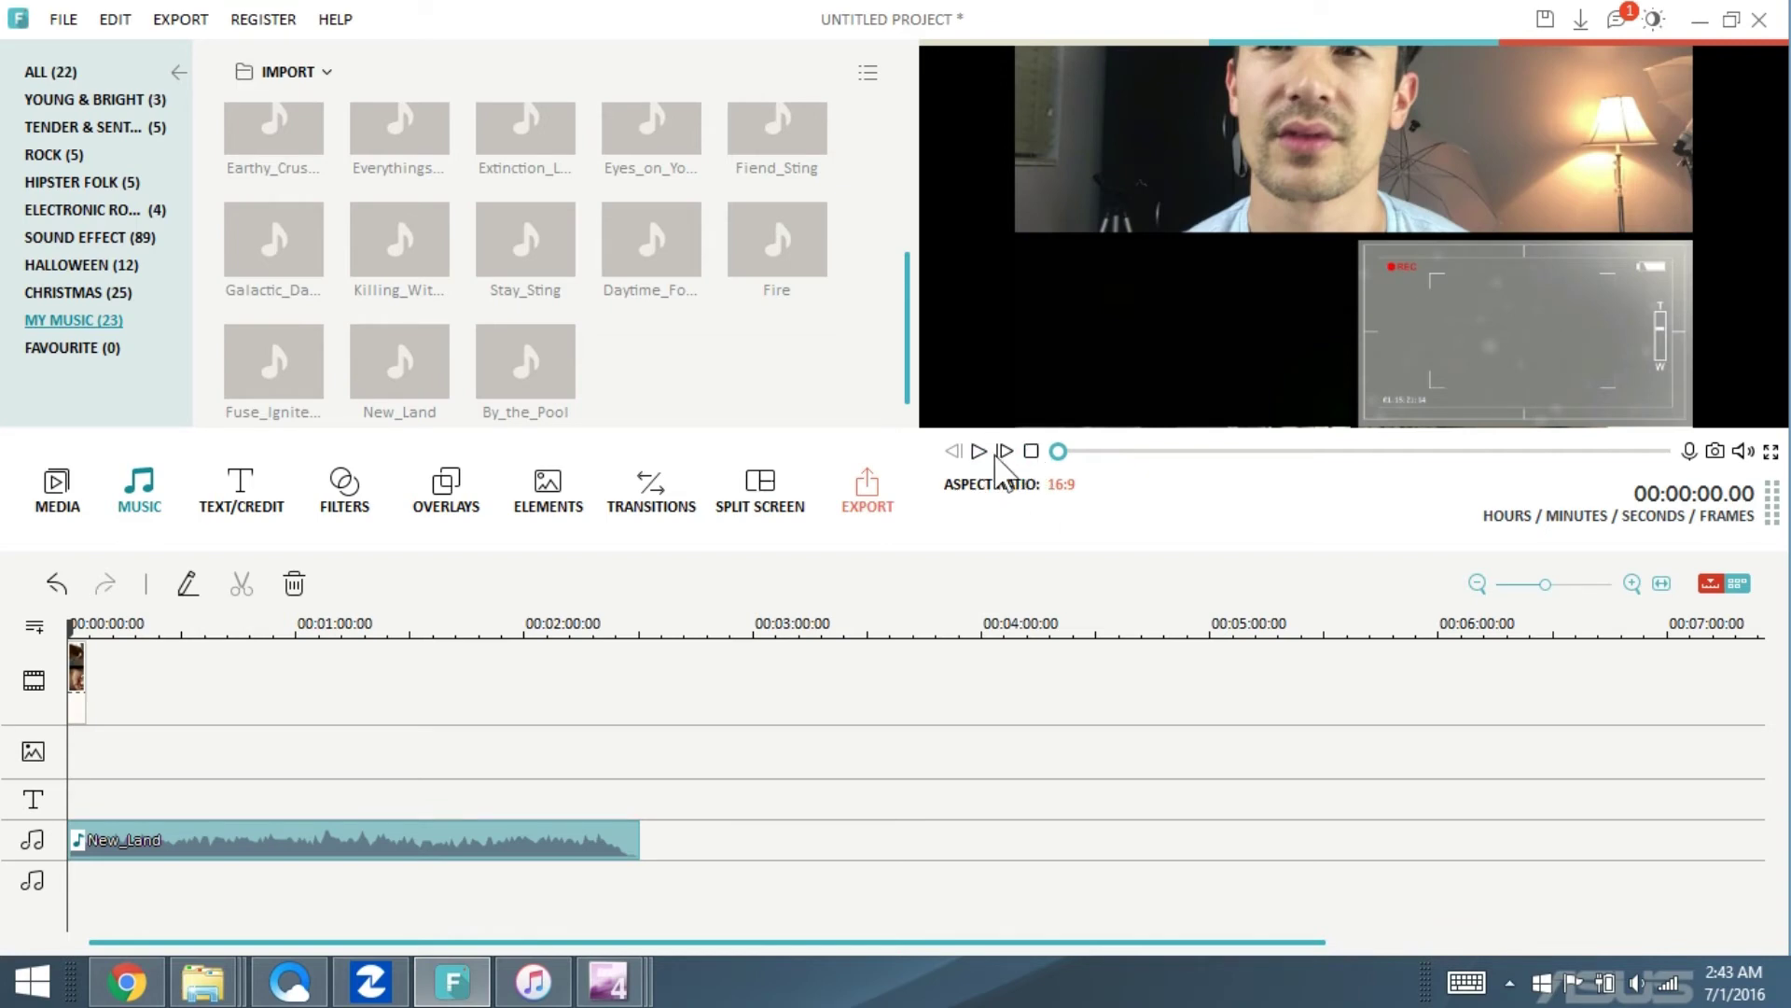
click(979, 452)
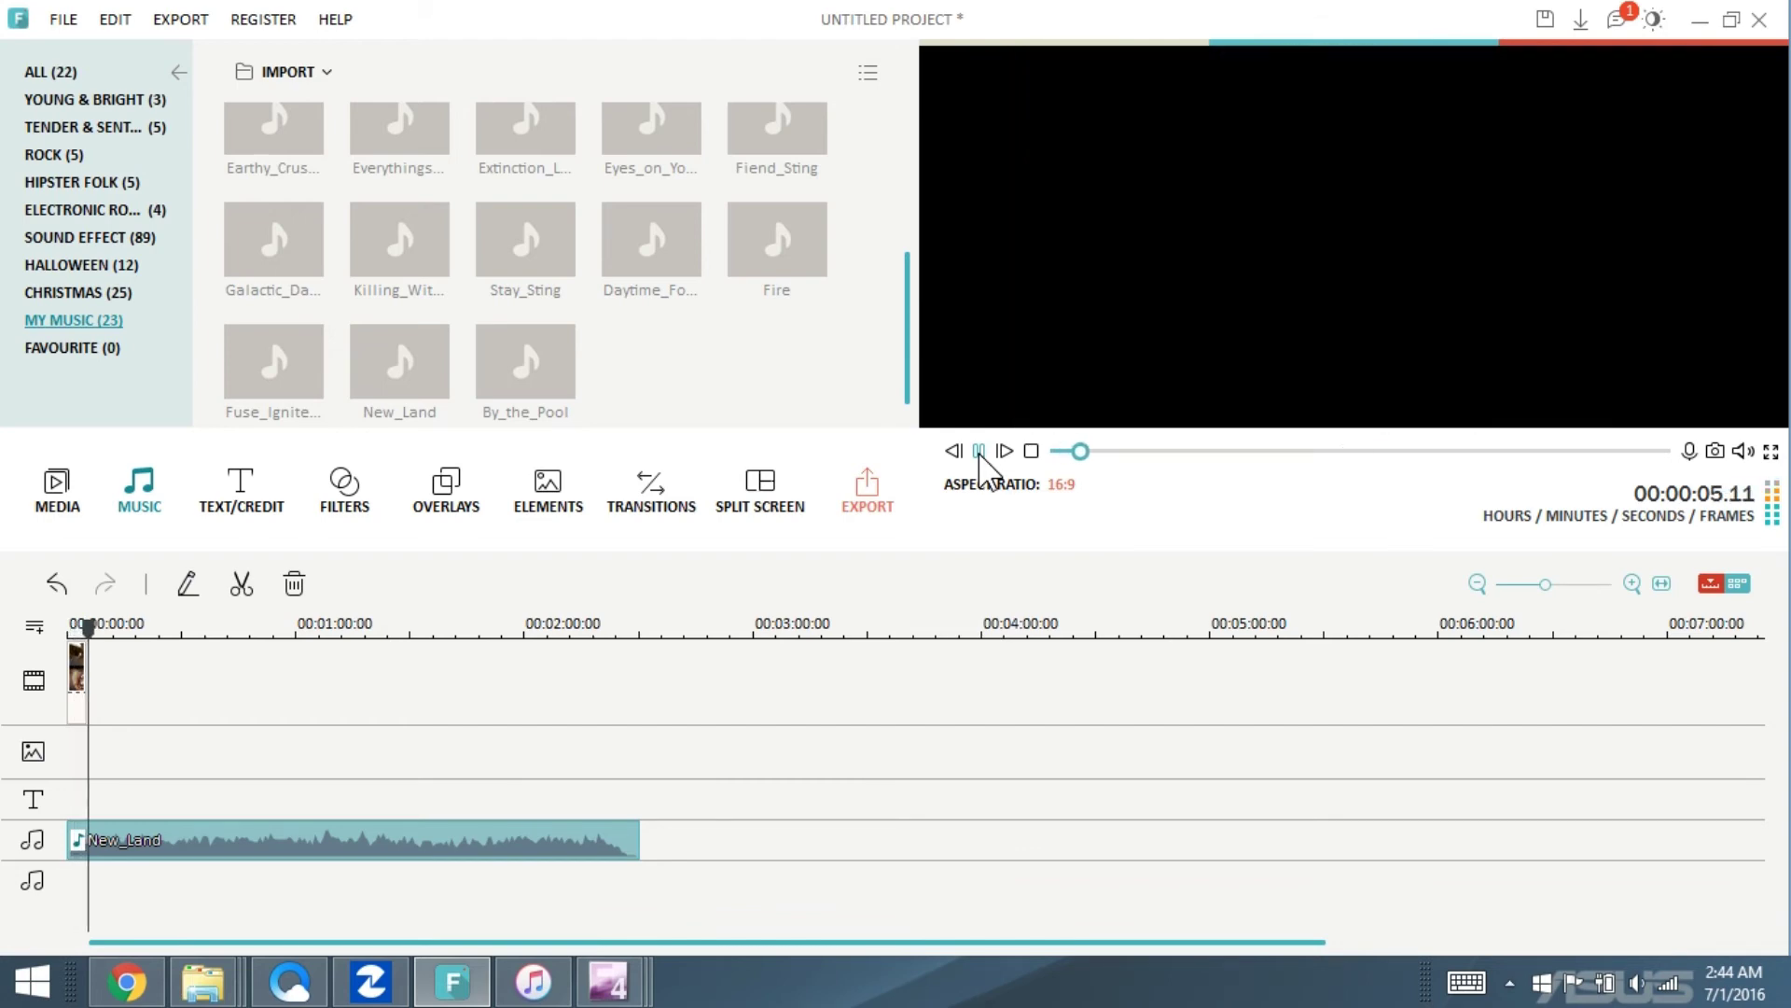
click(979, 452)
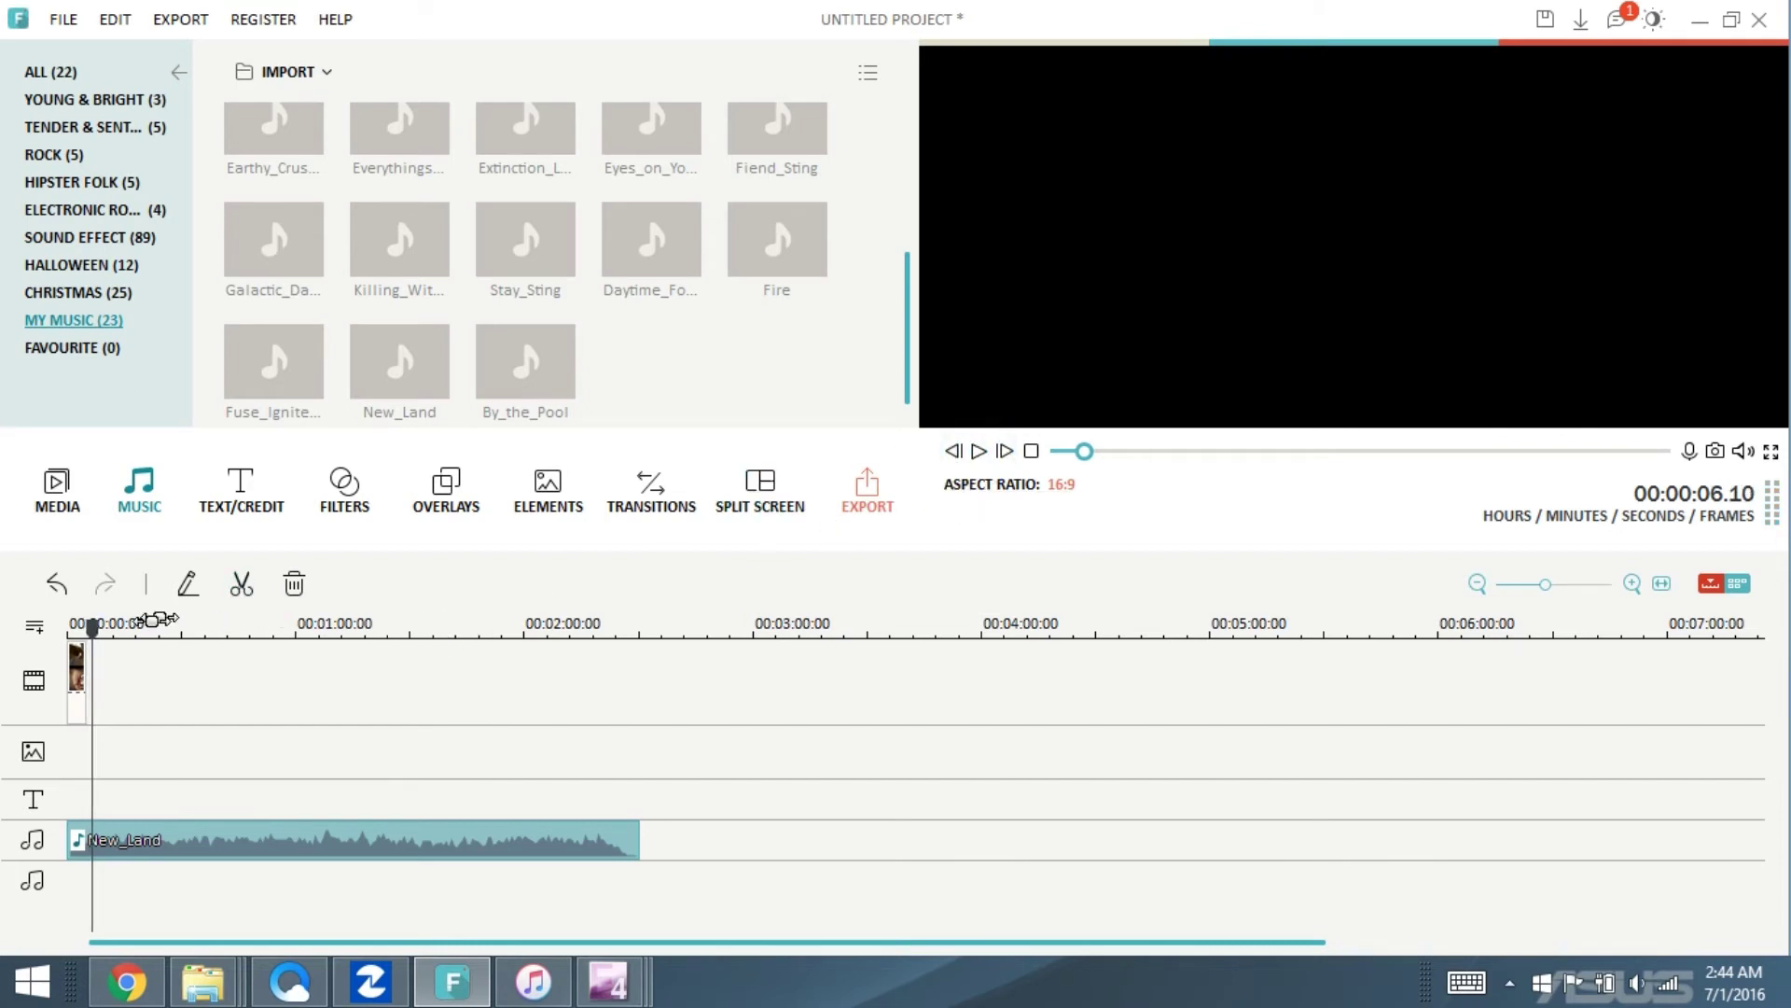
- Extend the split-screen clip to about eight seconds and play near its end to find the cut point
click(79, 678)
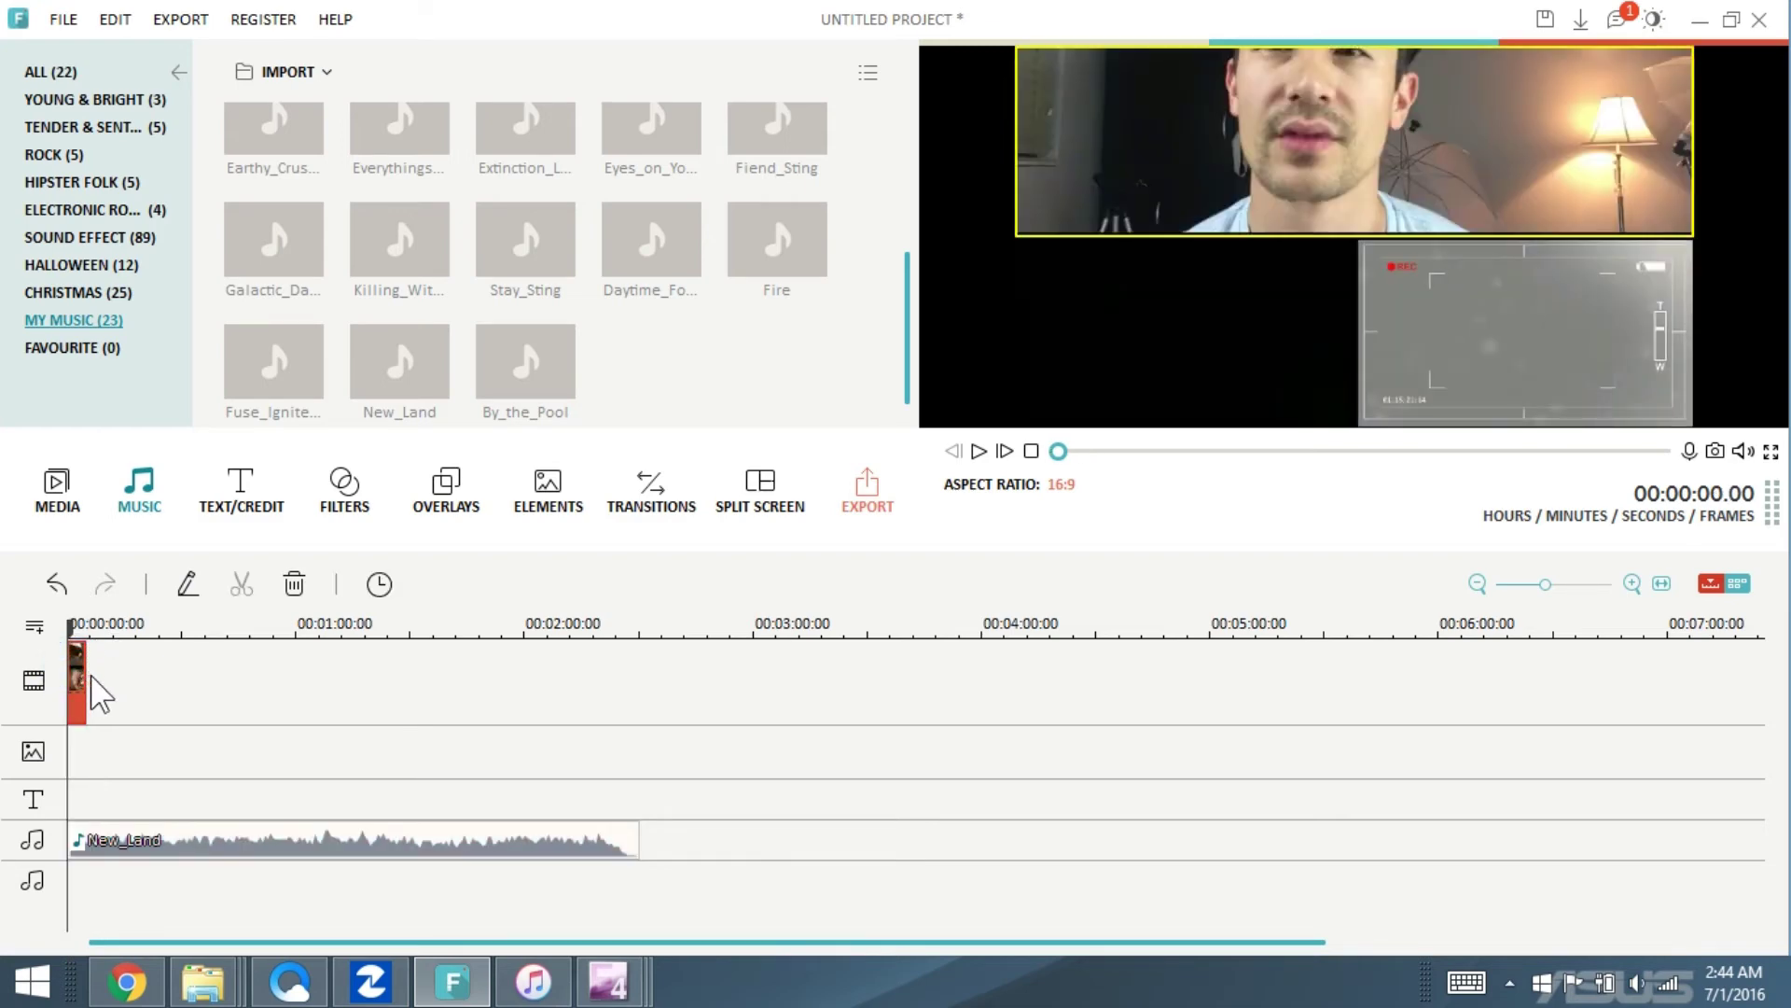
drag(84, 676, 98, 681)
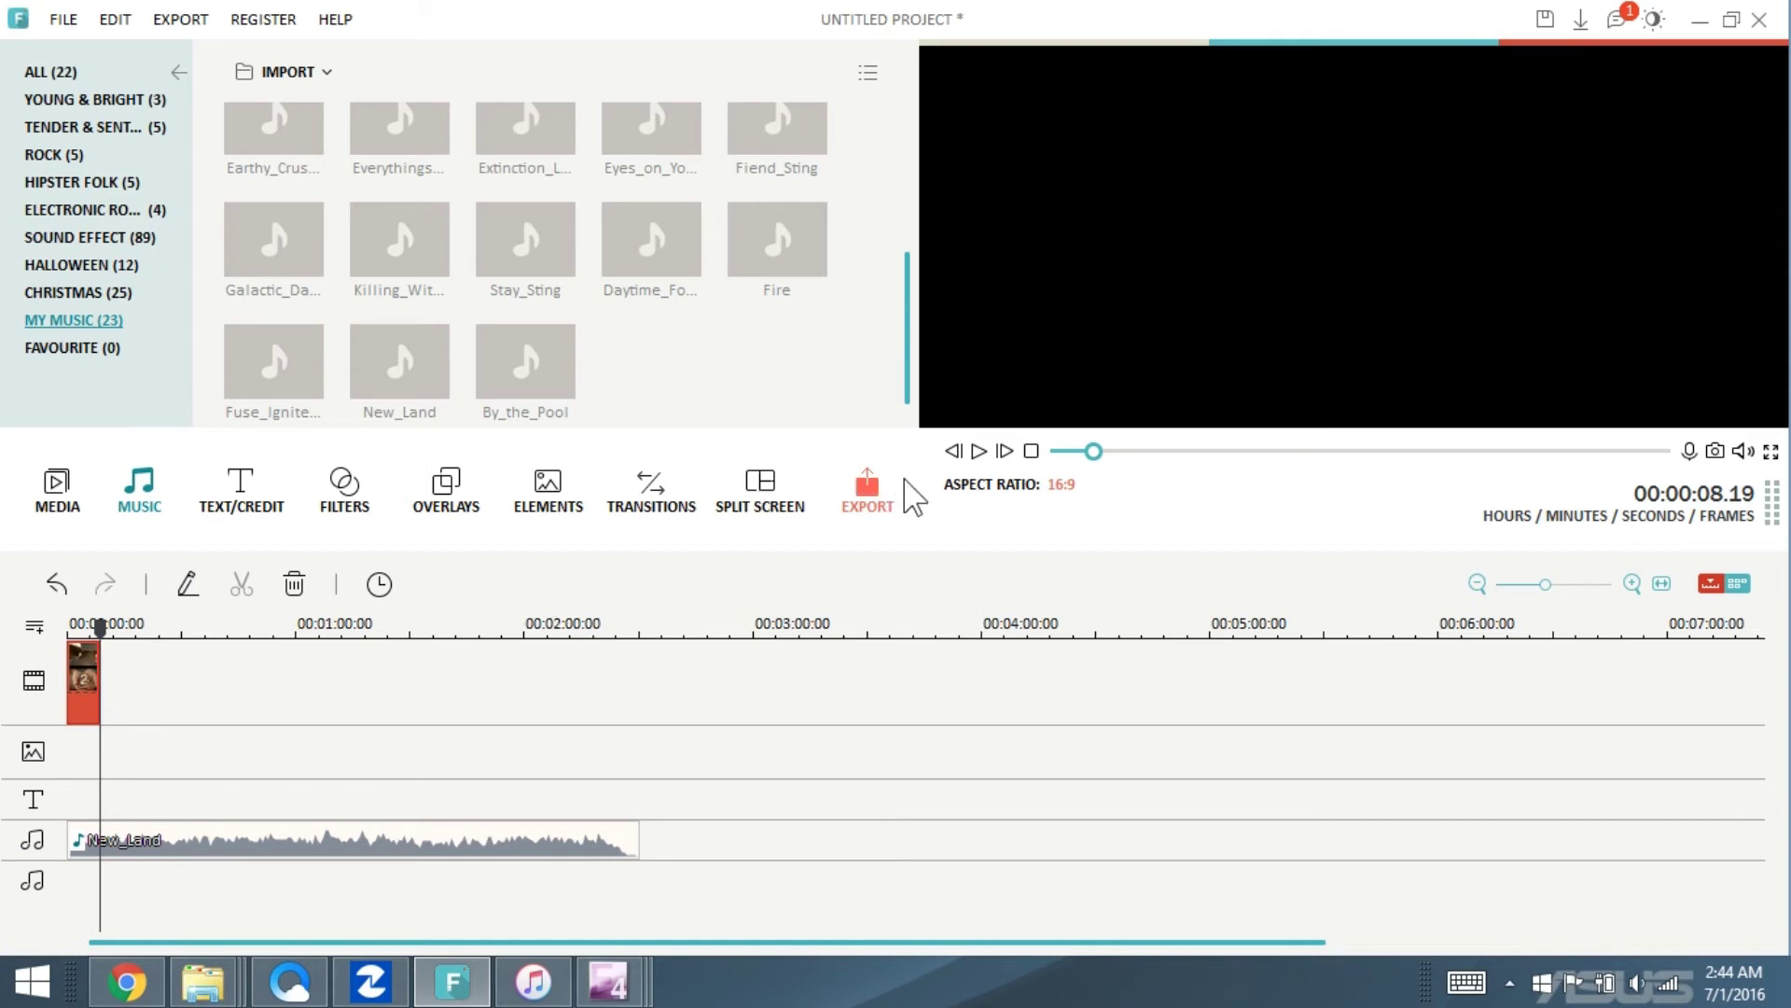
click(1086, 451)
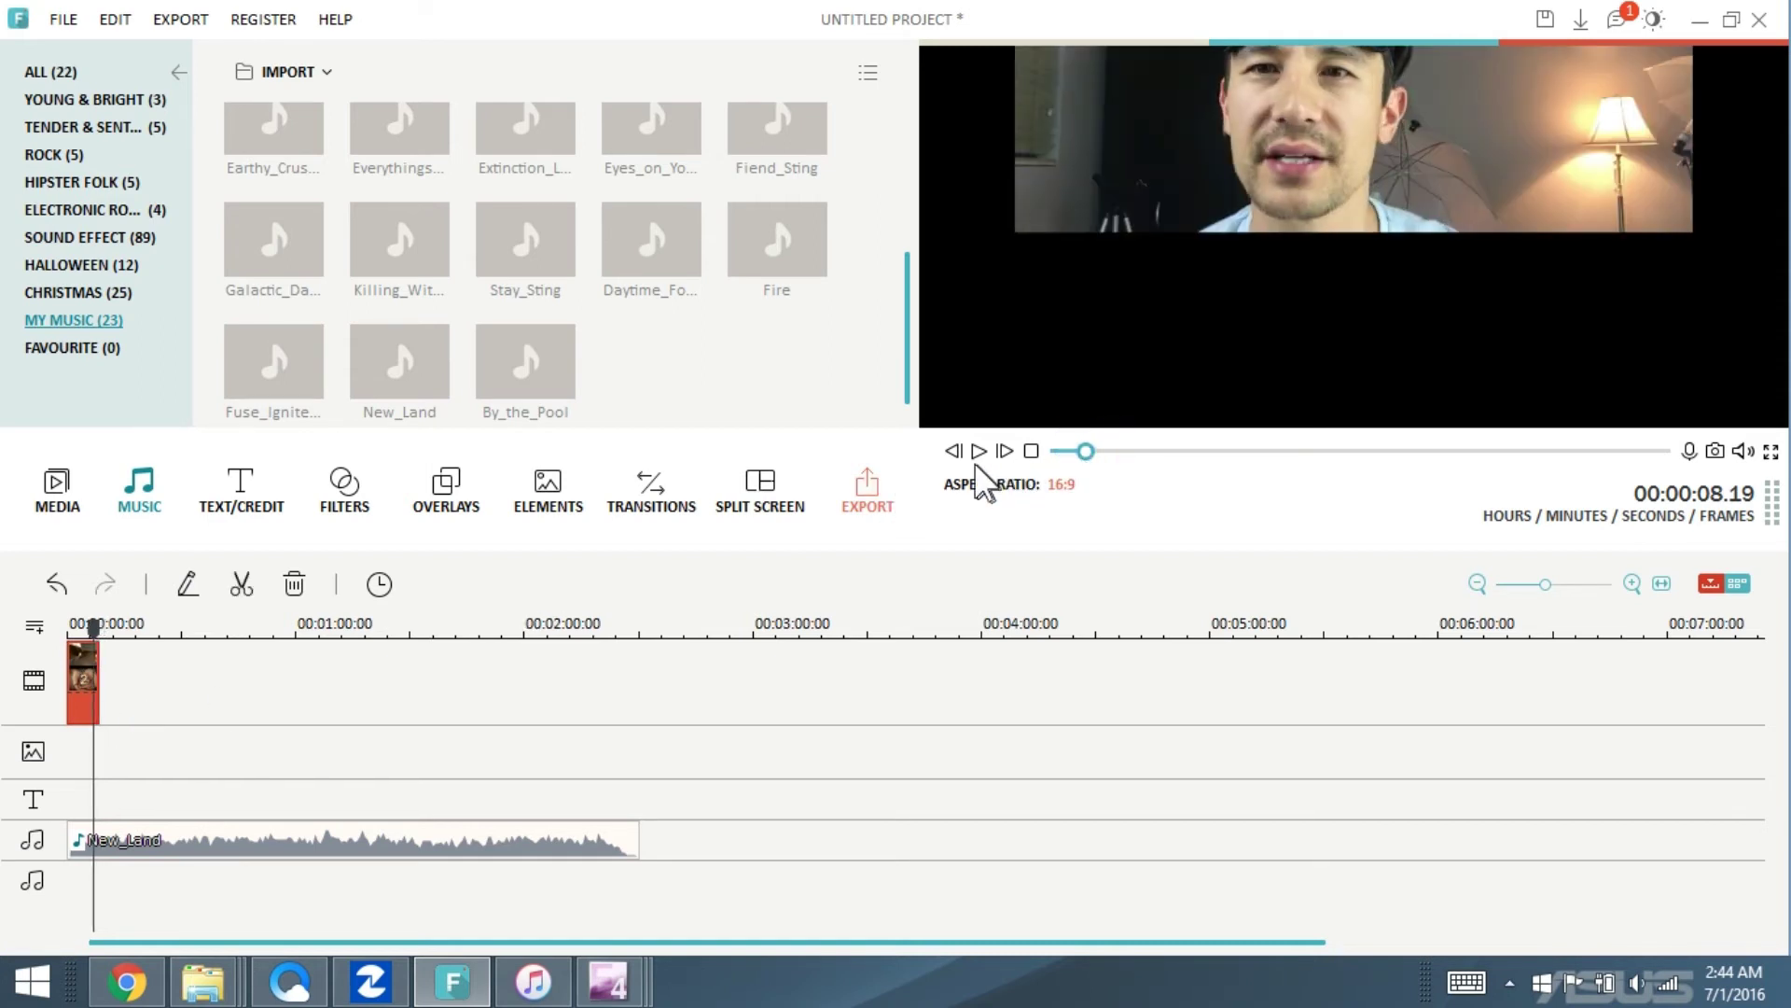
click(979, 452)
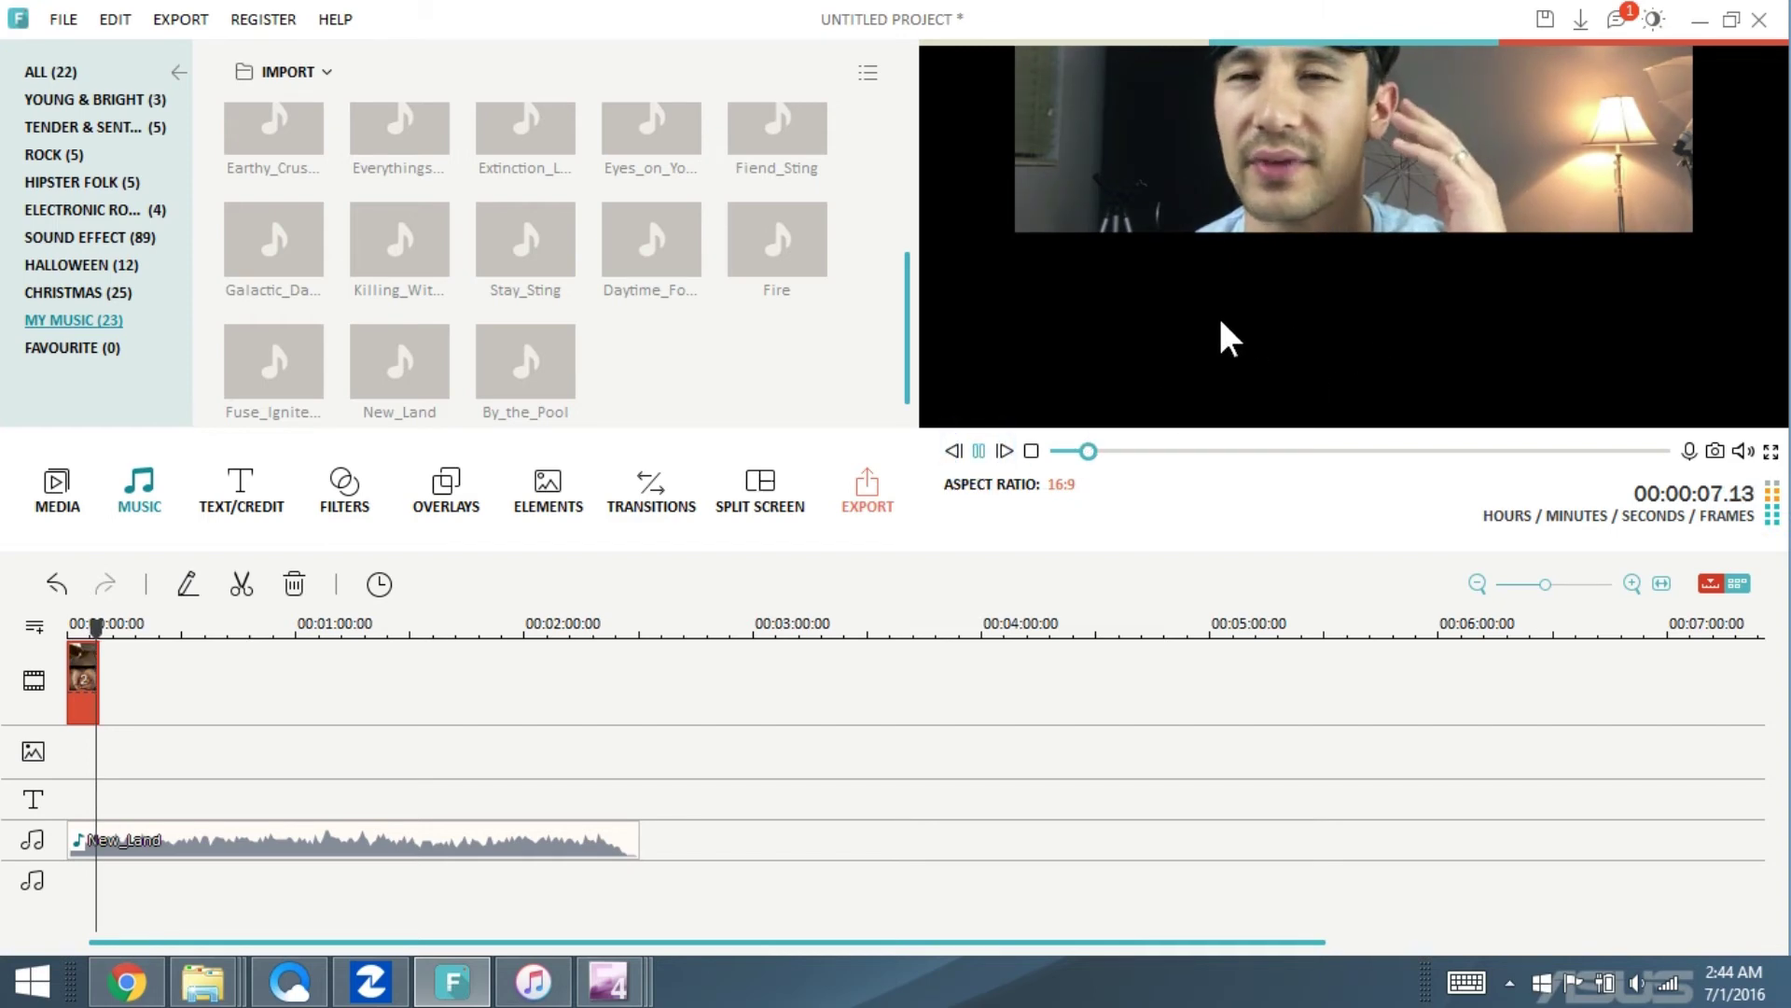
click(1493, 360)
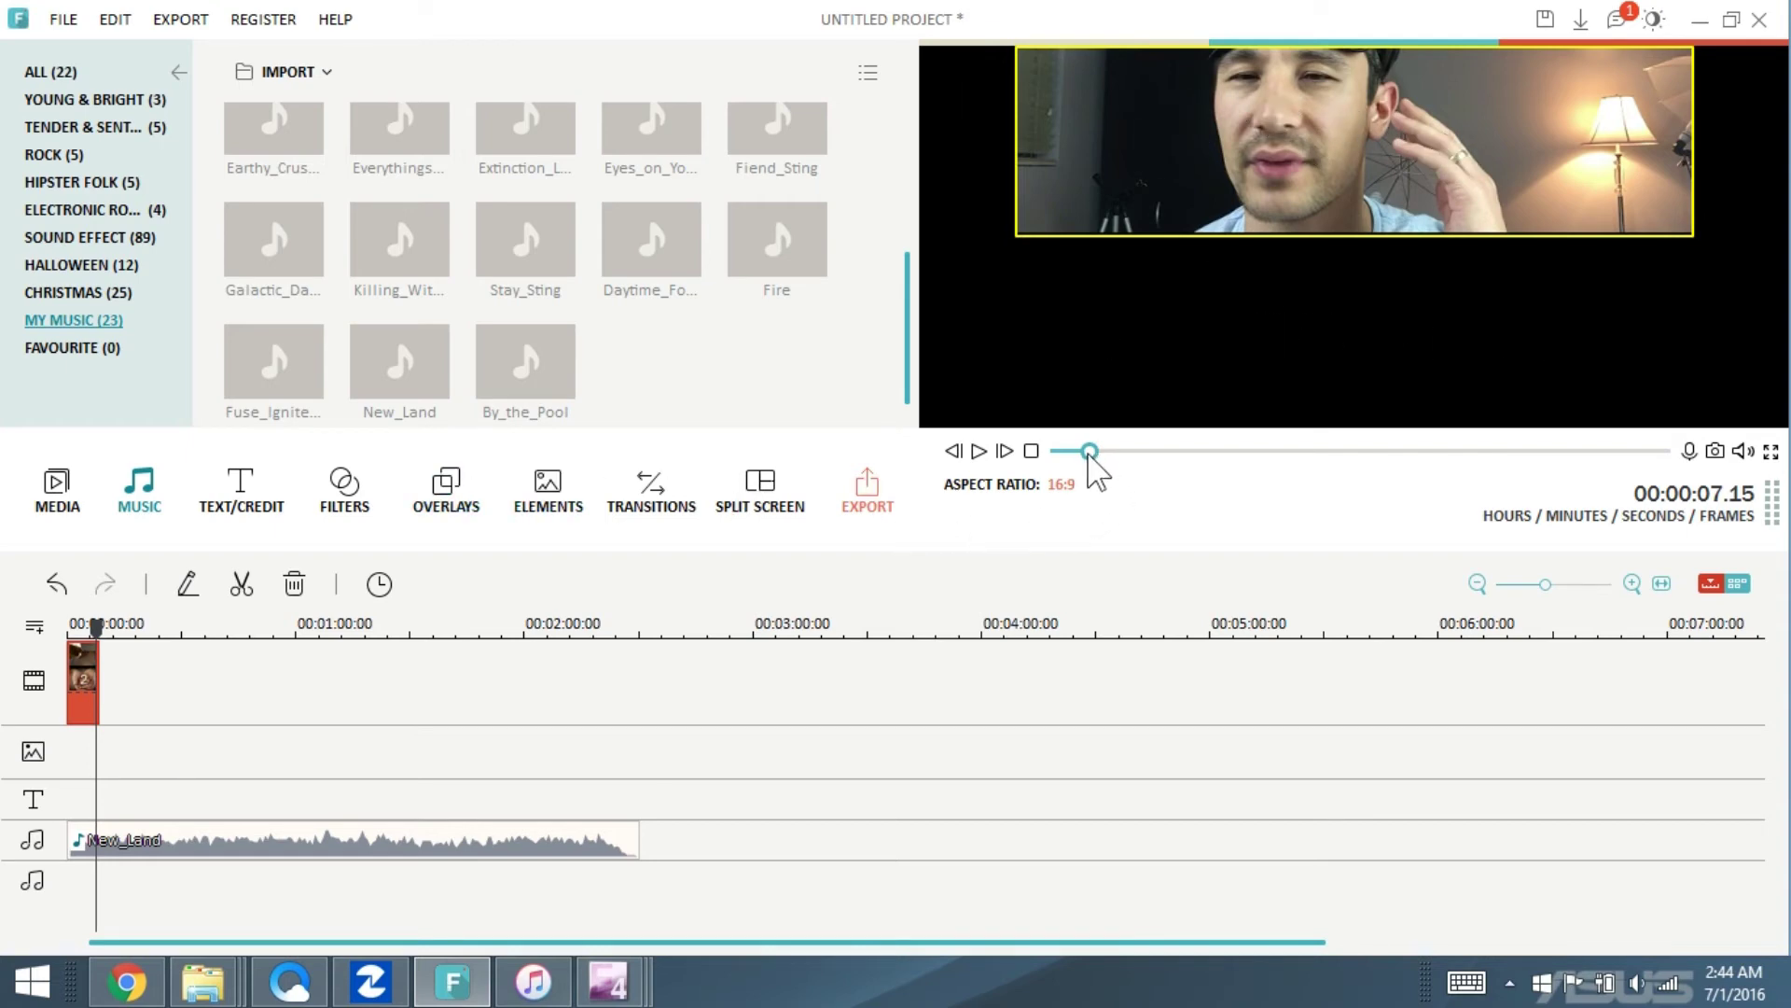
drag(1089, 452, 1071, 452)
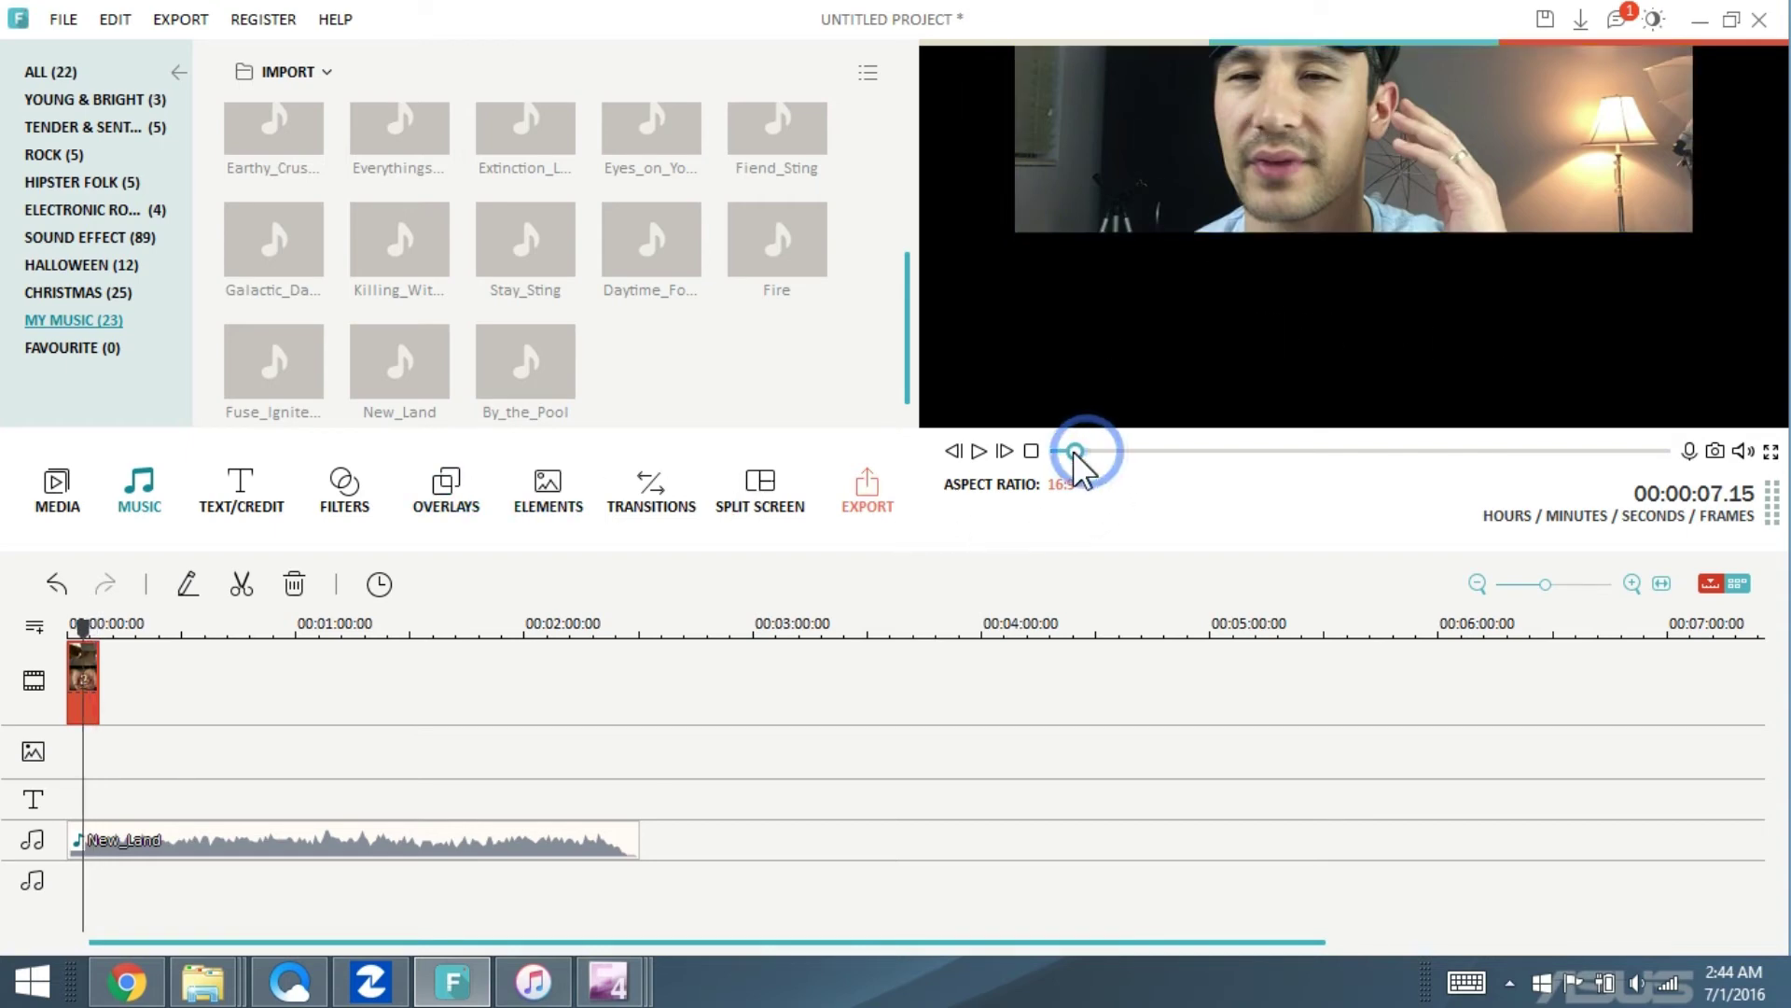
click(978, 453)
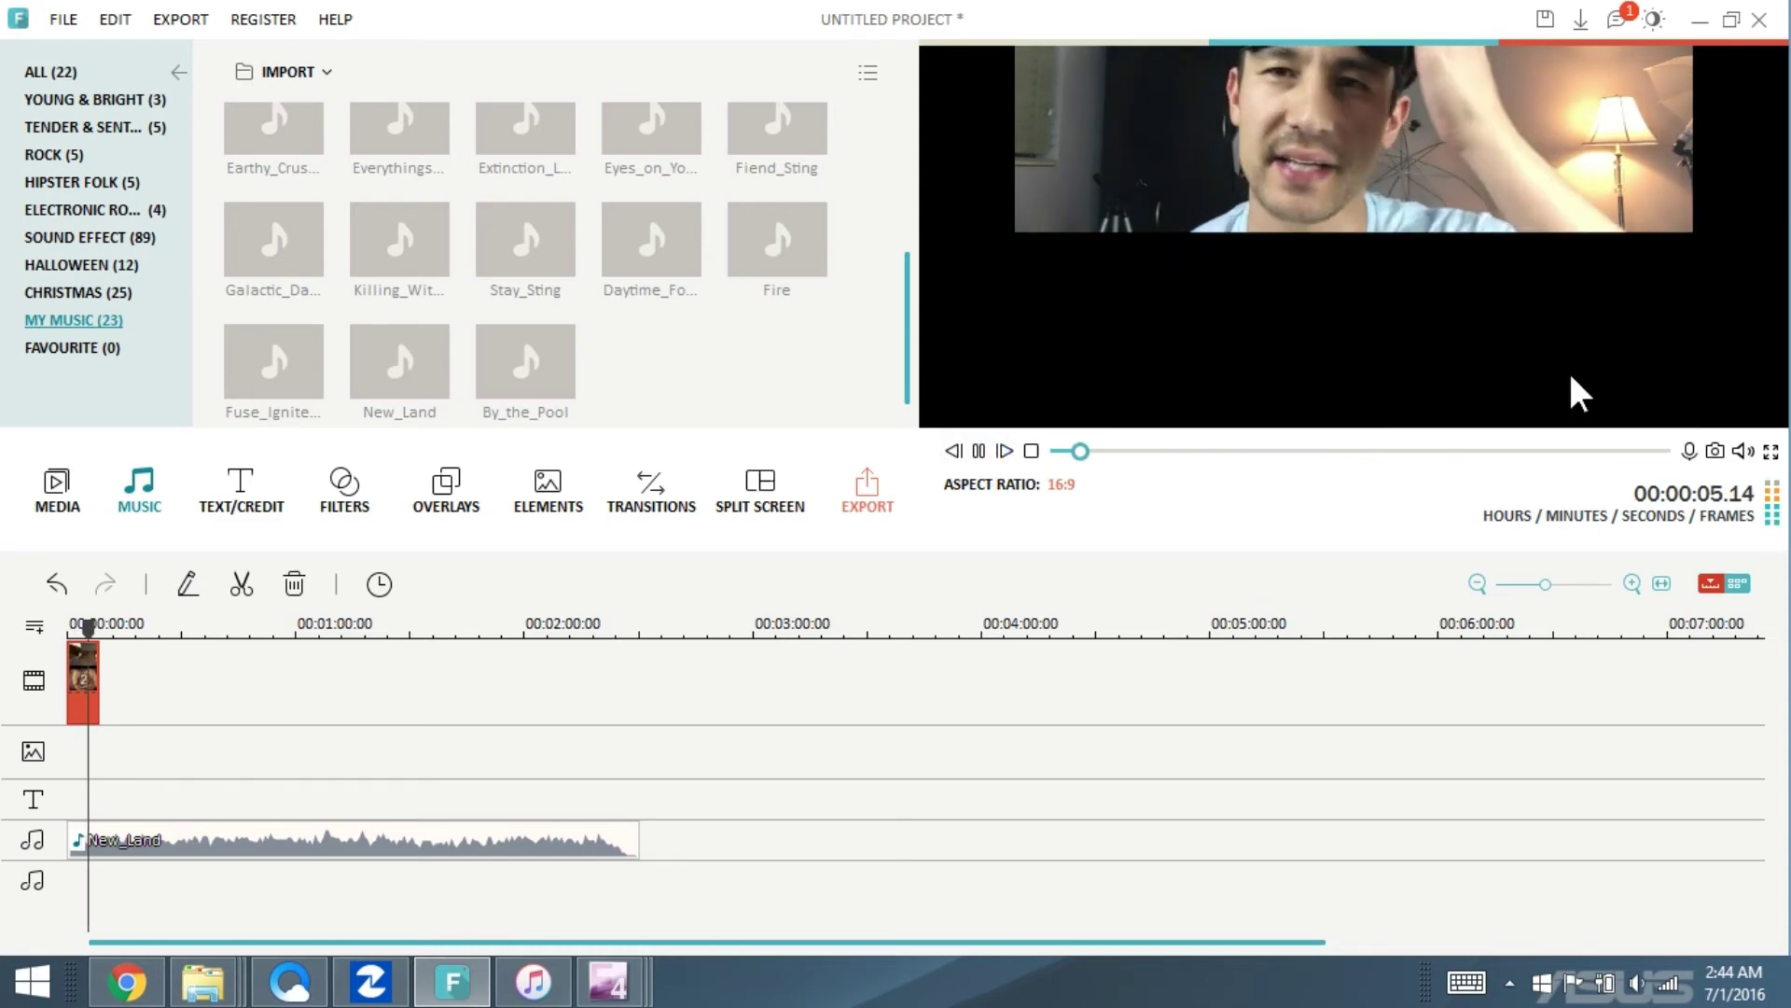
click(978, 453)
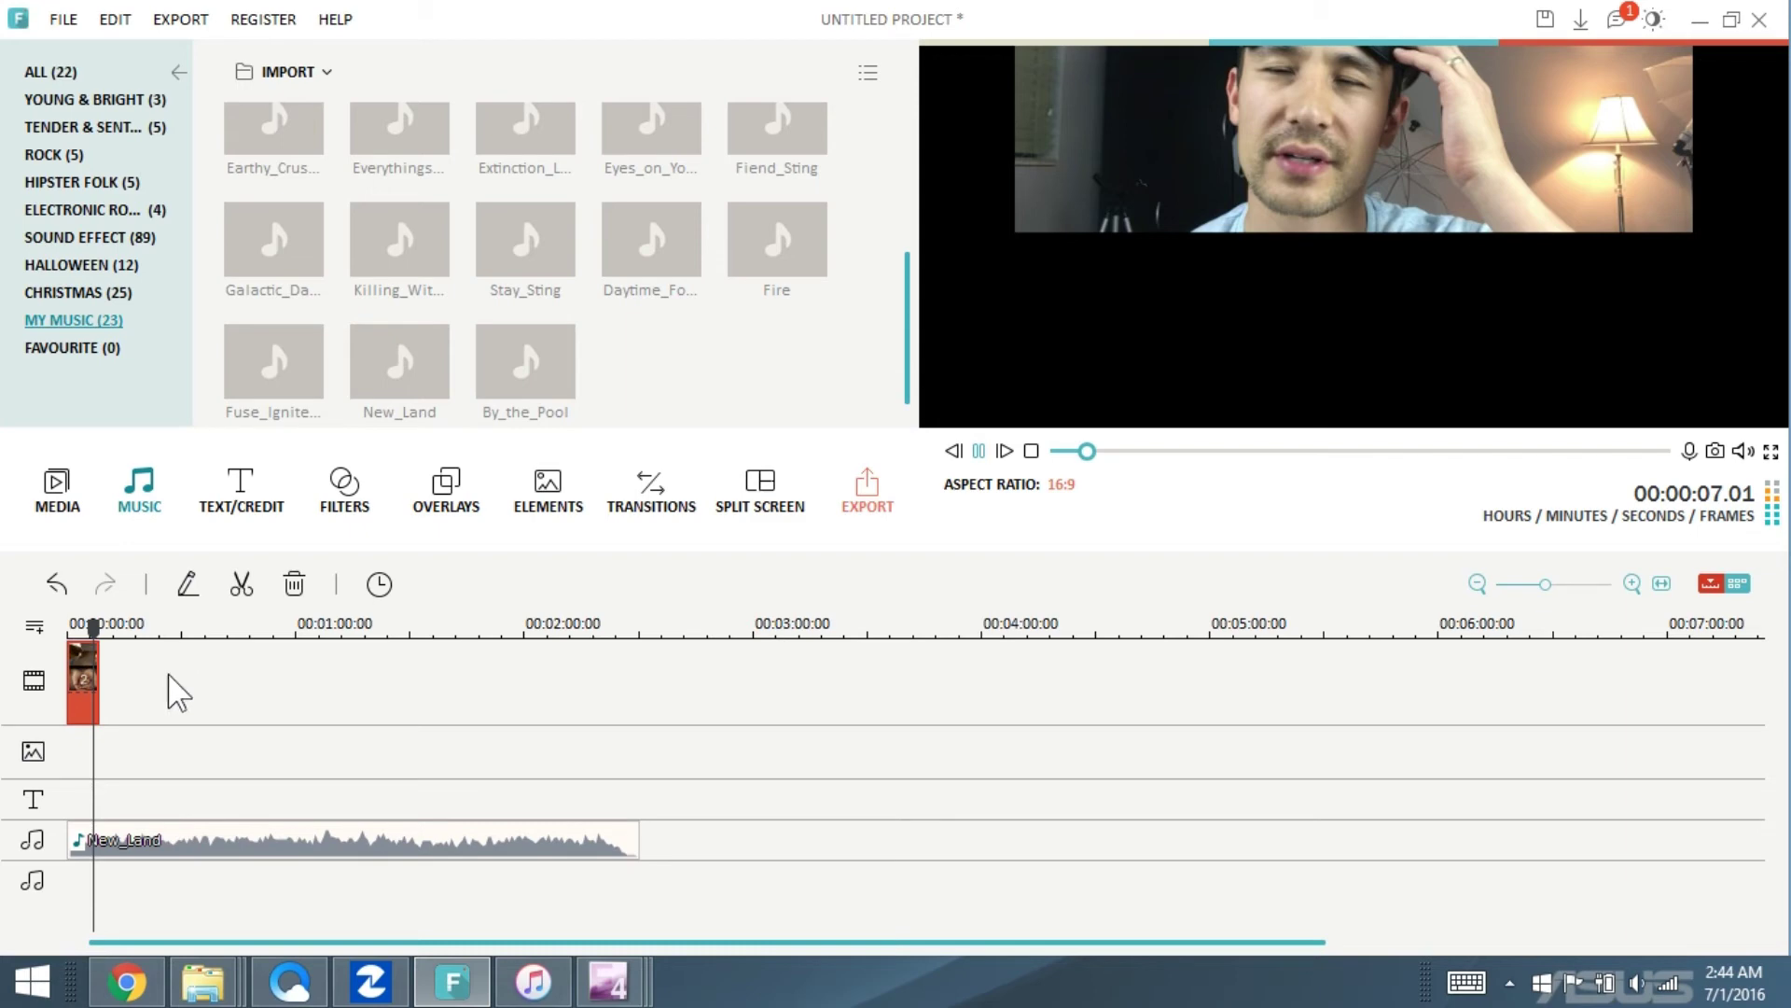
- Split the split-screen clip at the playhead and delete its trailing piece
click(241, 585)
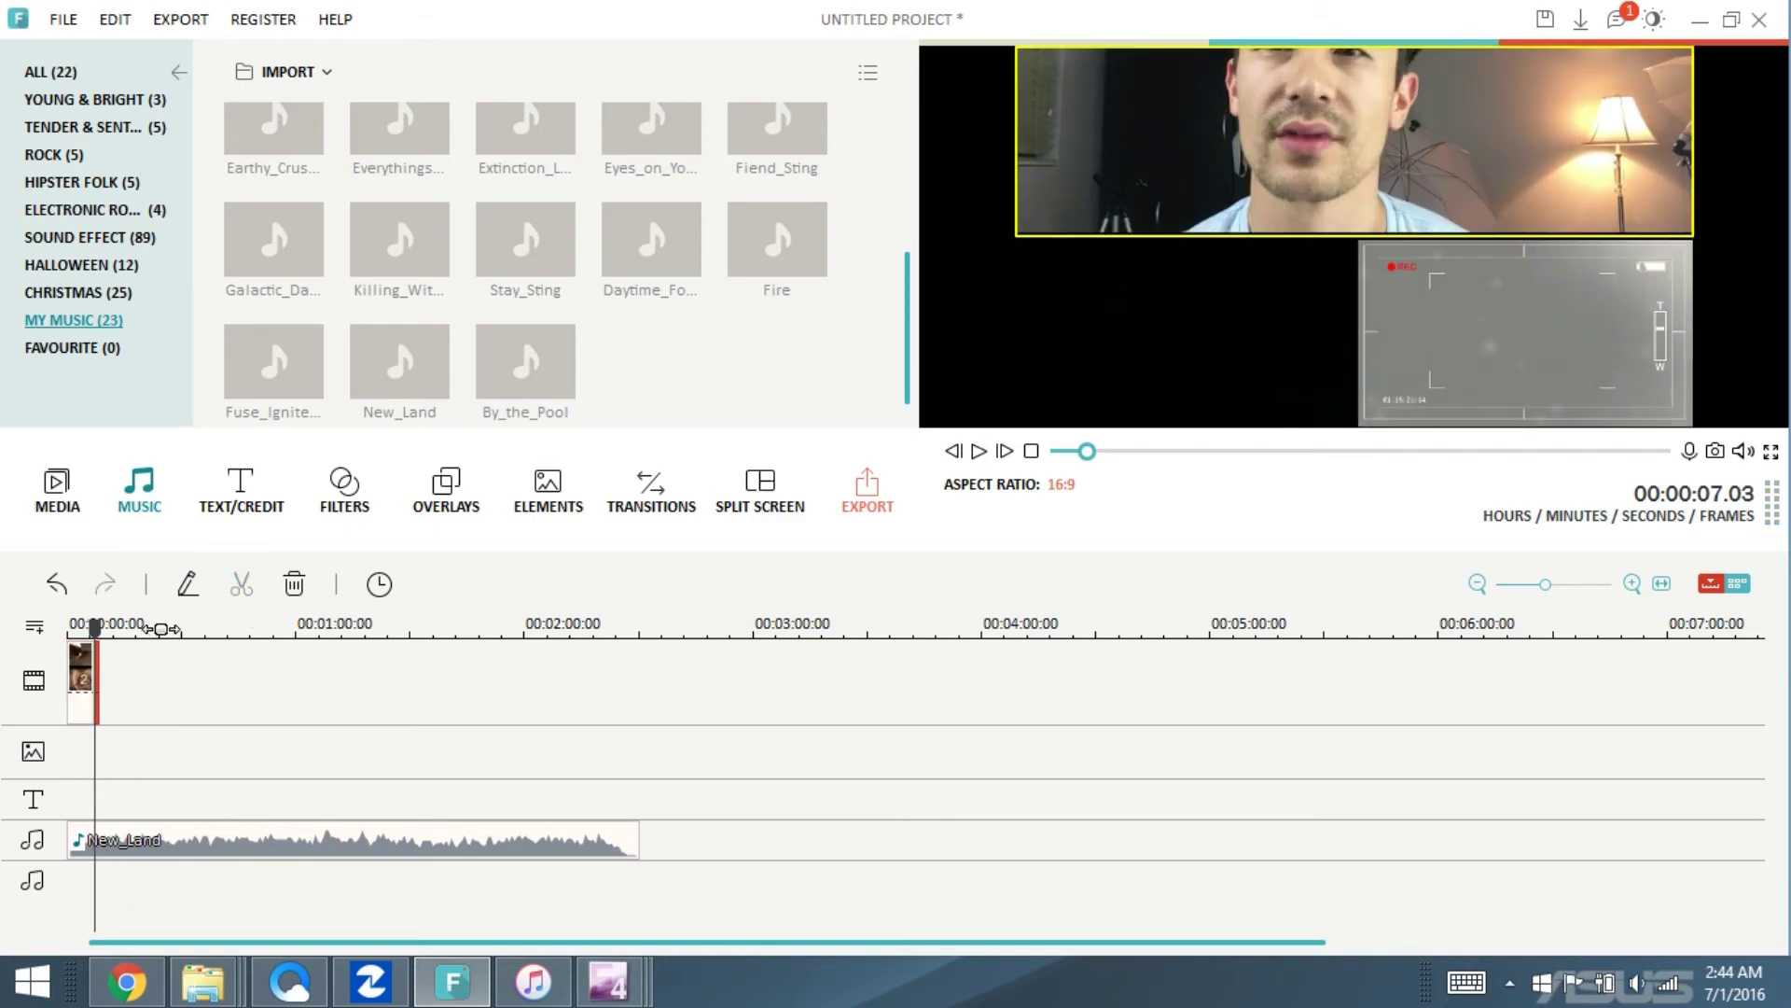
scroll(160, 628, up, 2)
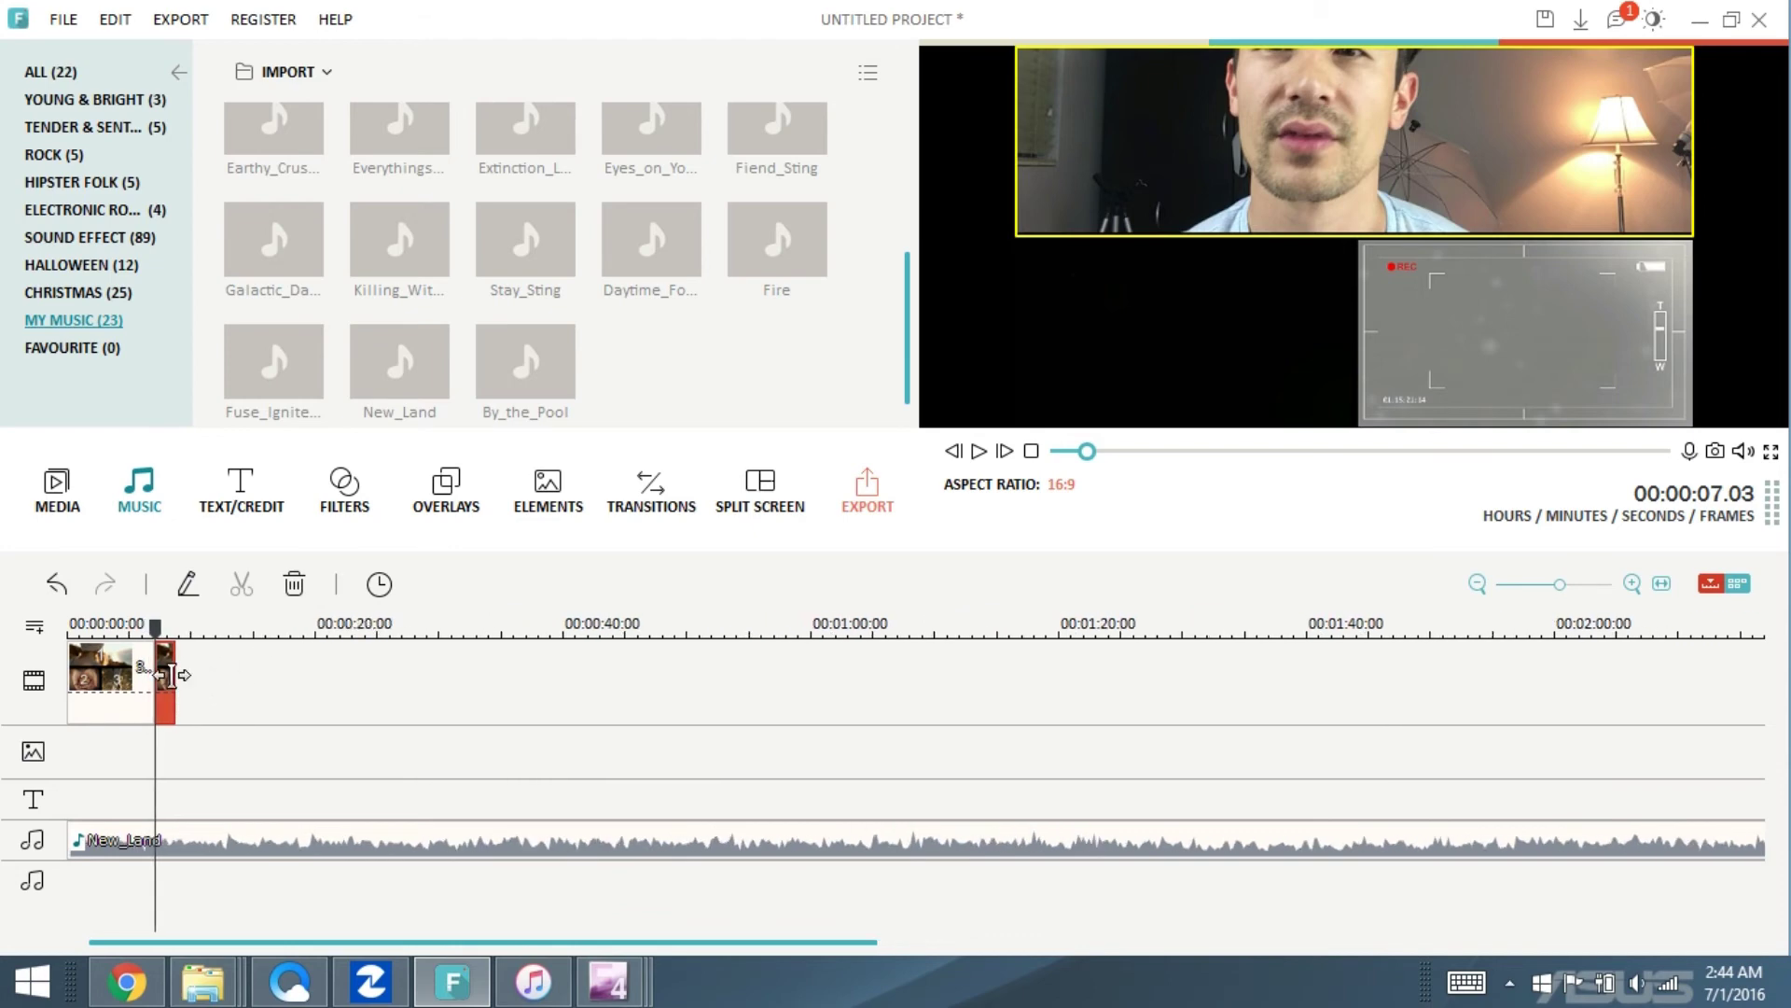
right_click(172, 682)
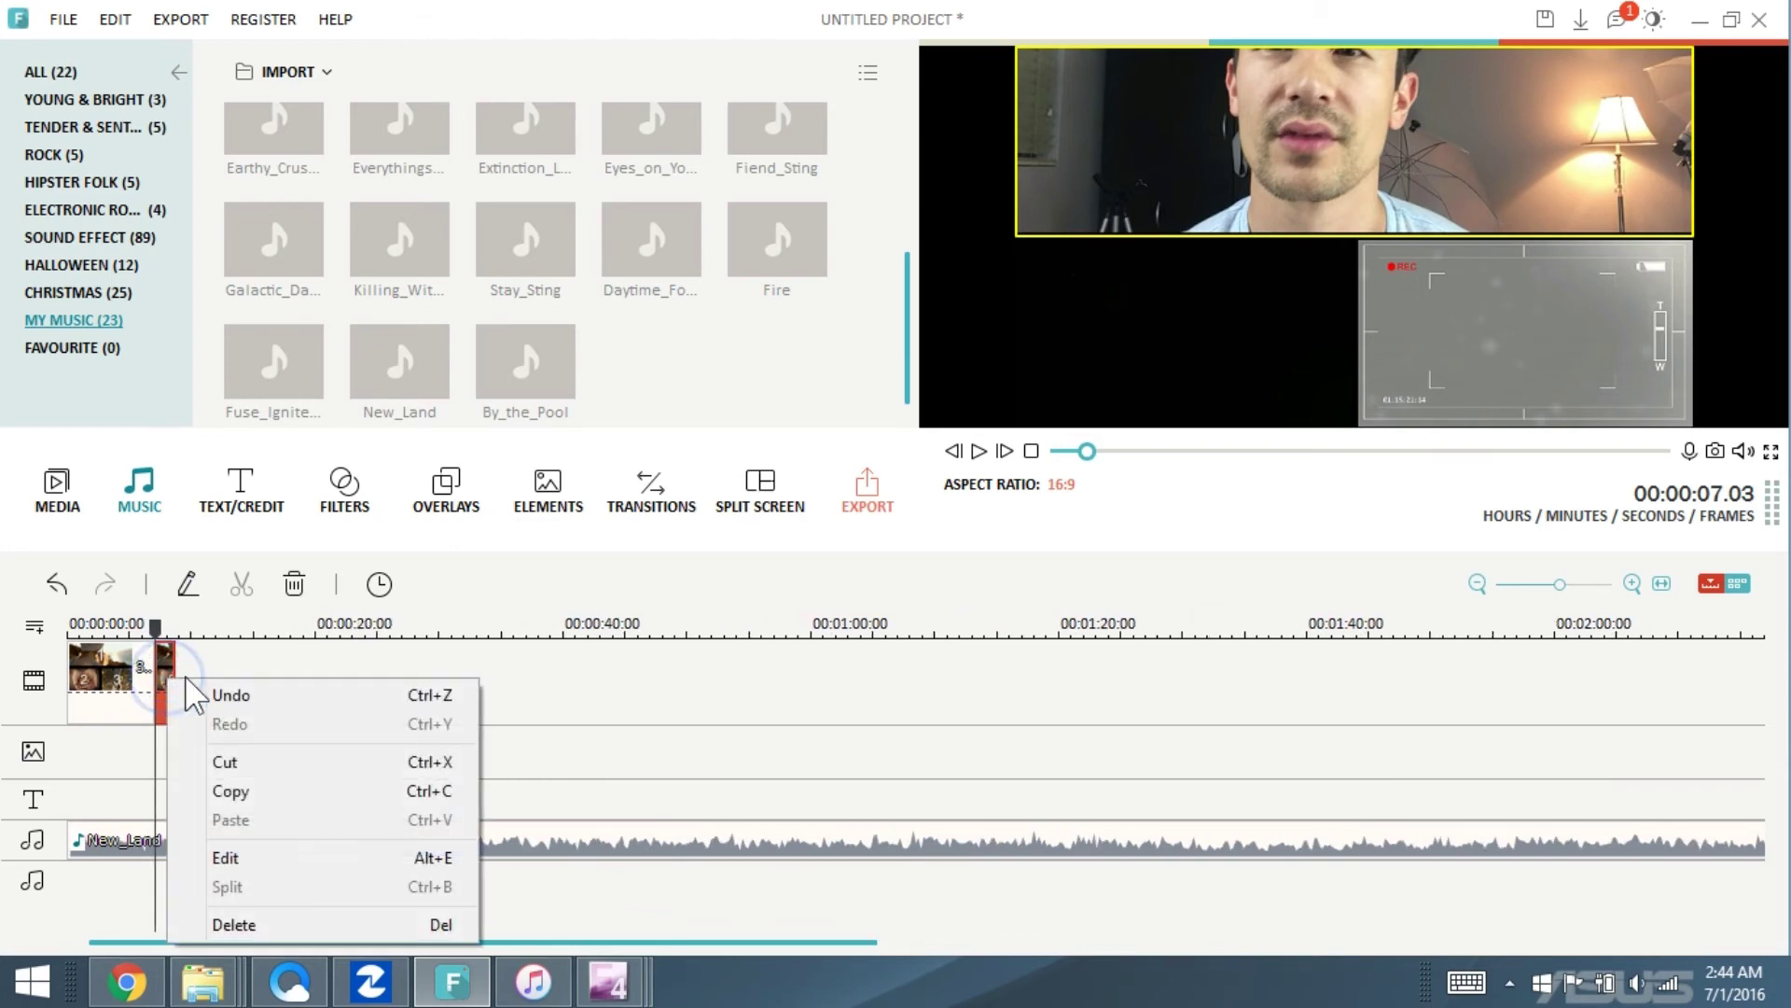
click(239, 919)
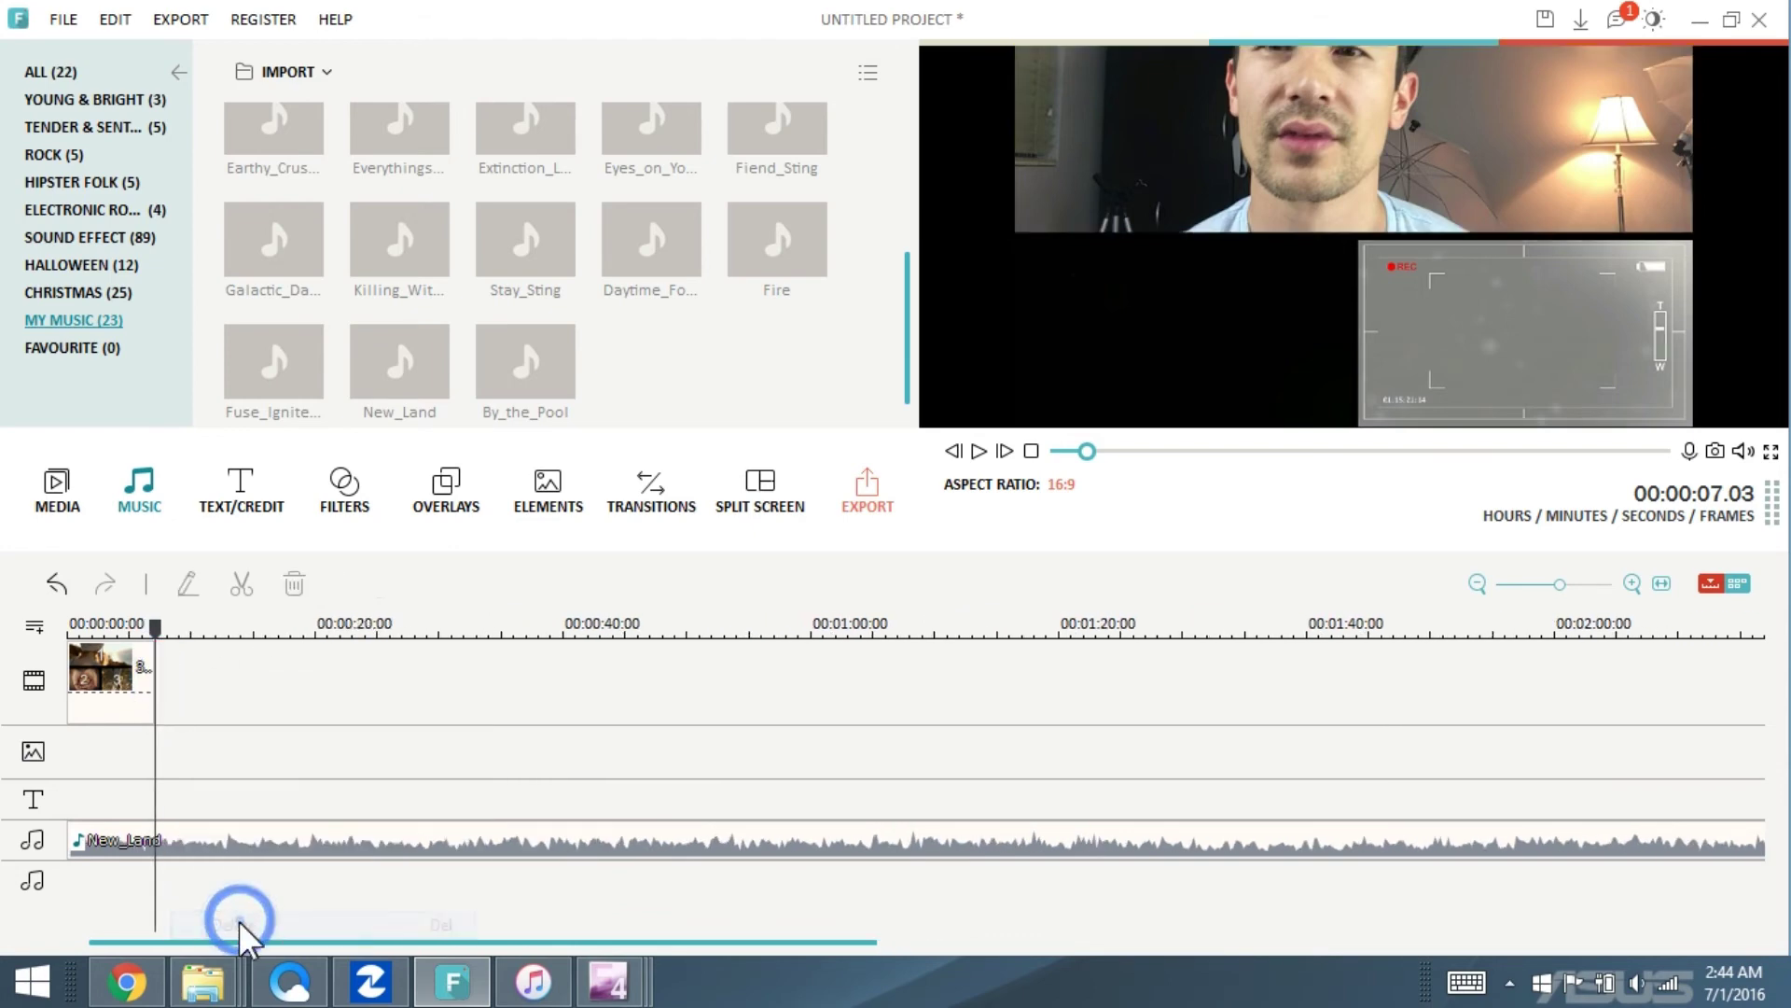
- Cut New_Land where the video ends, delete the excess music, and return to the start
click(222, 844)
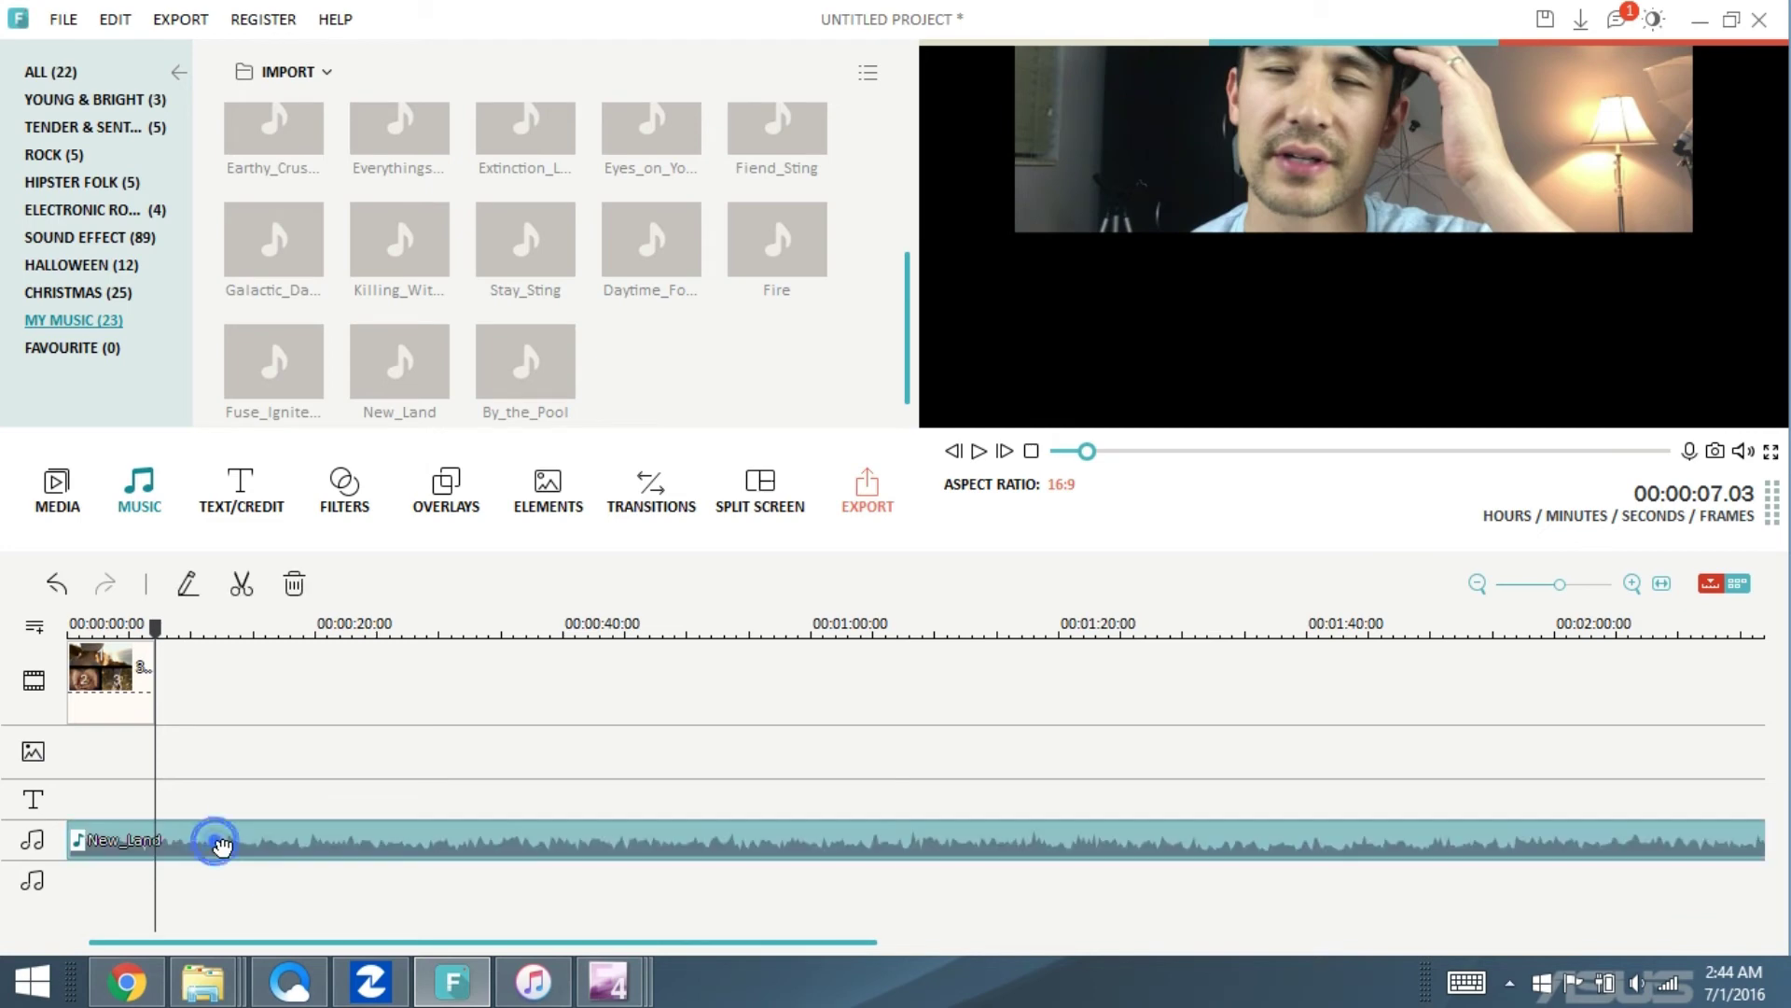
click(239, 590)
right_click(257, 851)
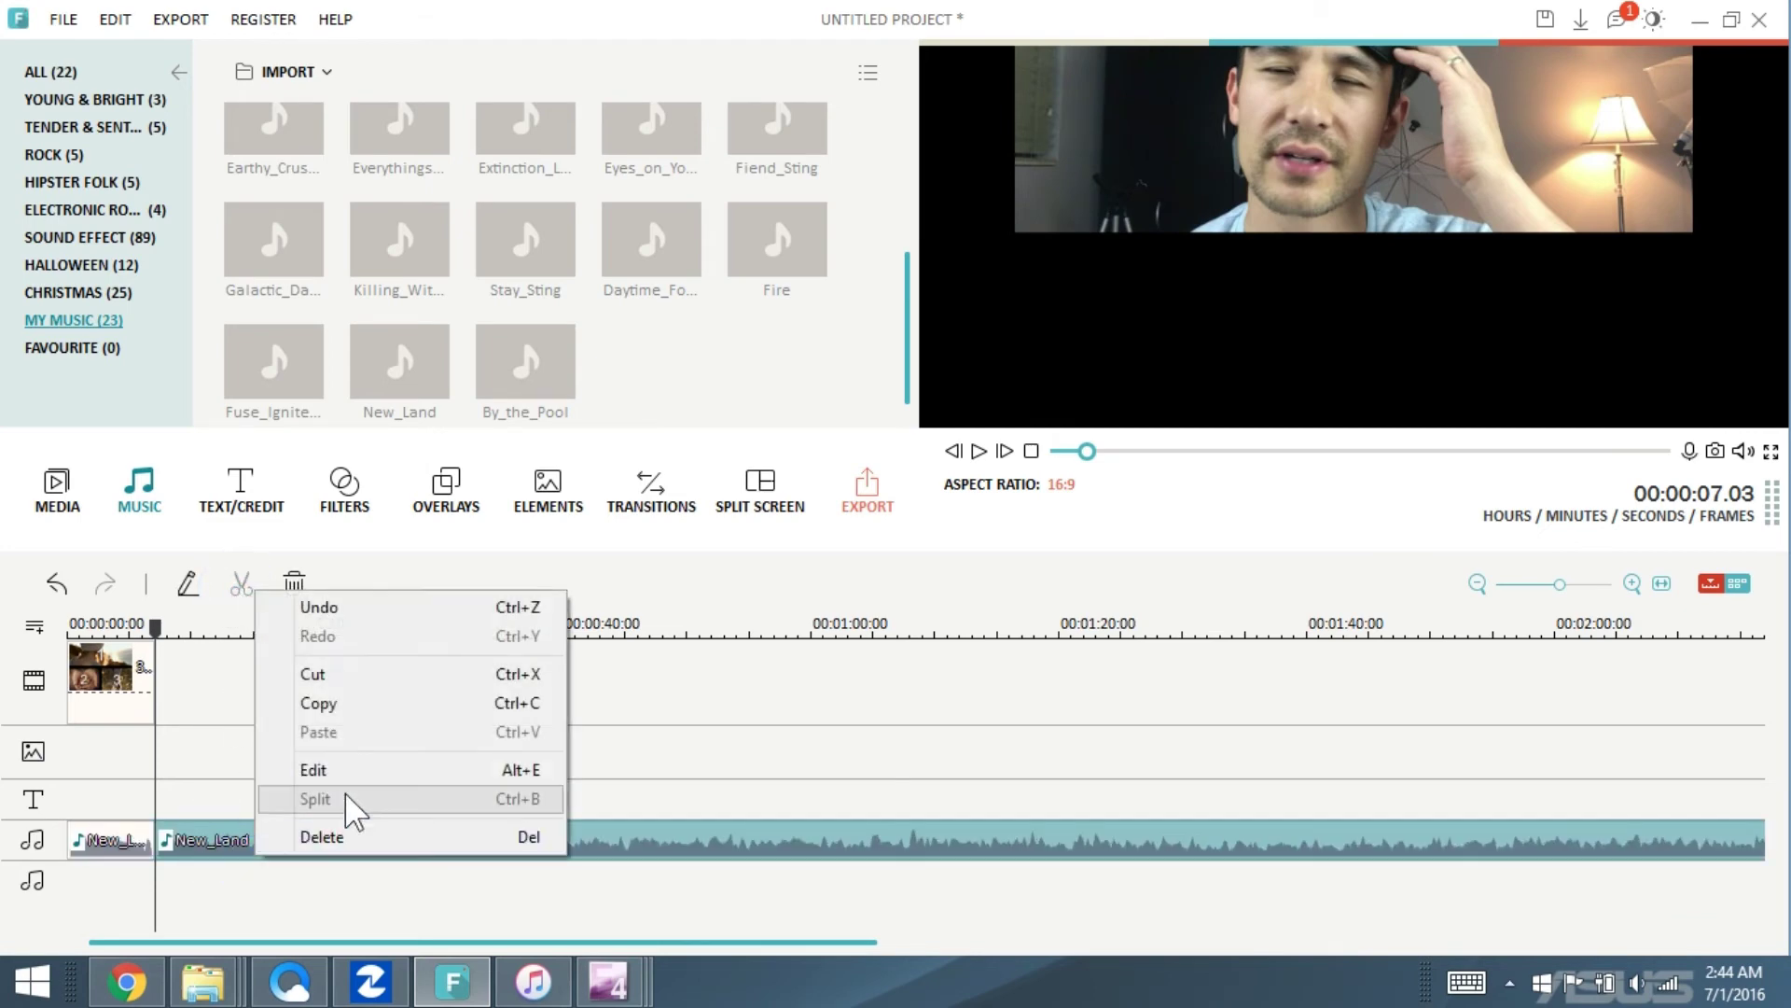
click(328, 837)
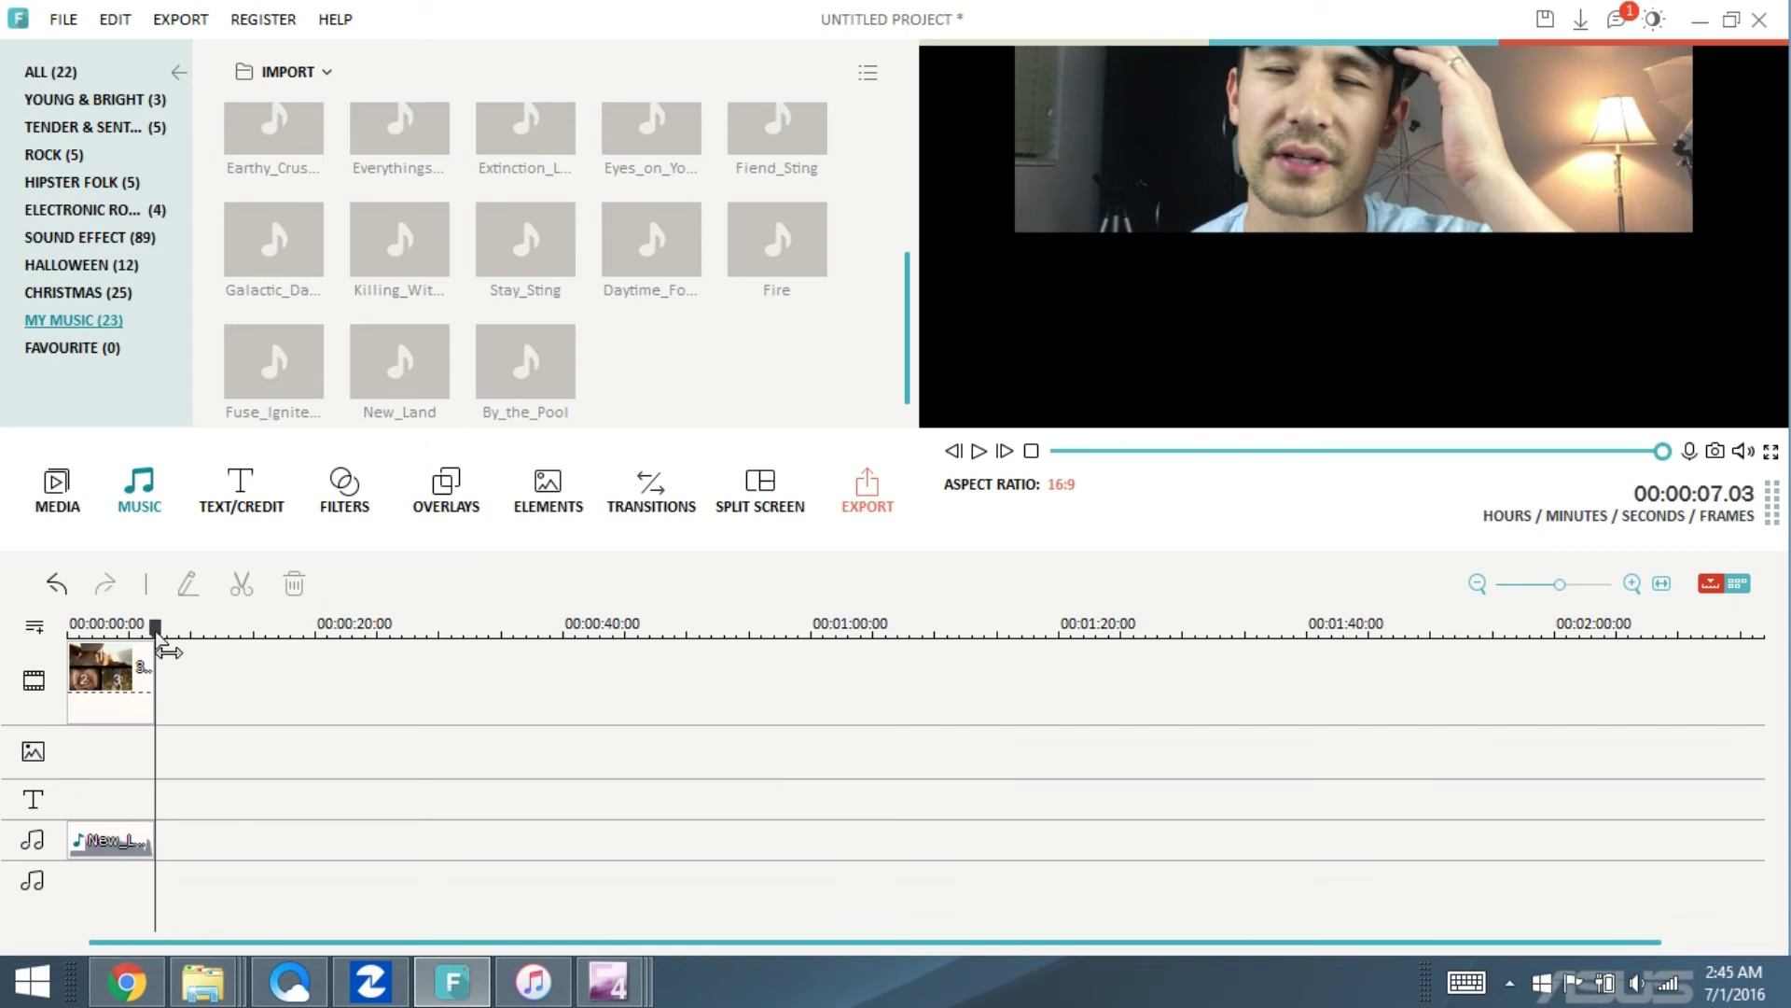
drag(155, 631, 68, 630)
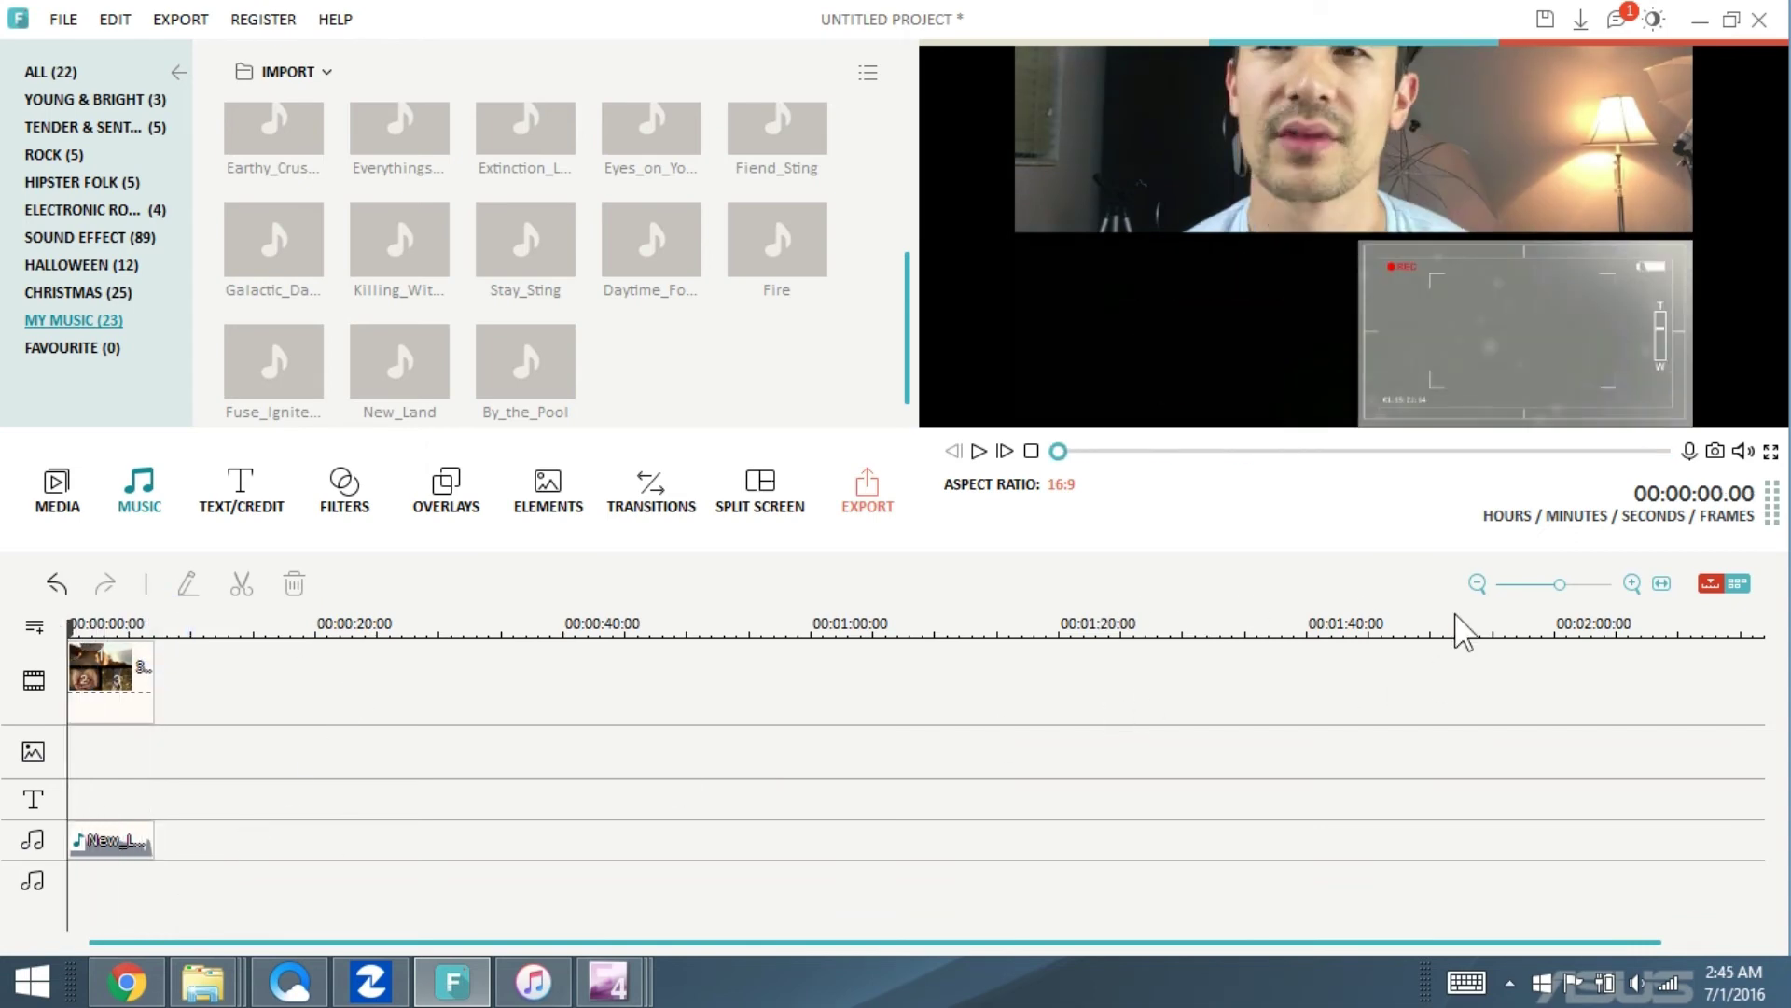
- Record a roughly 10-second microphone voiceover and keep it as a clip above the music
click(1689, 452)
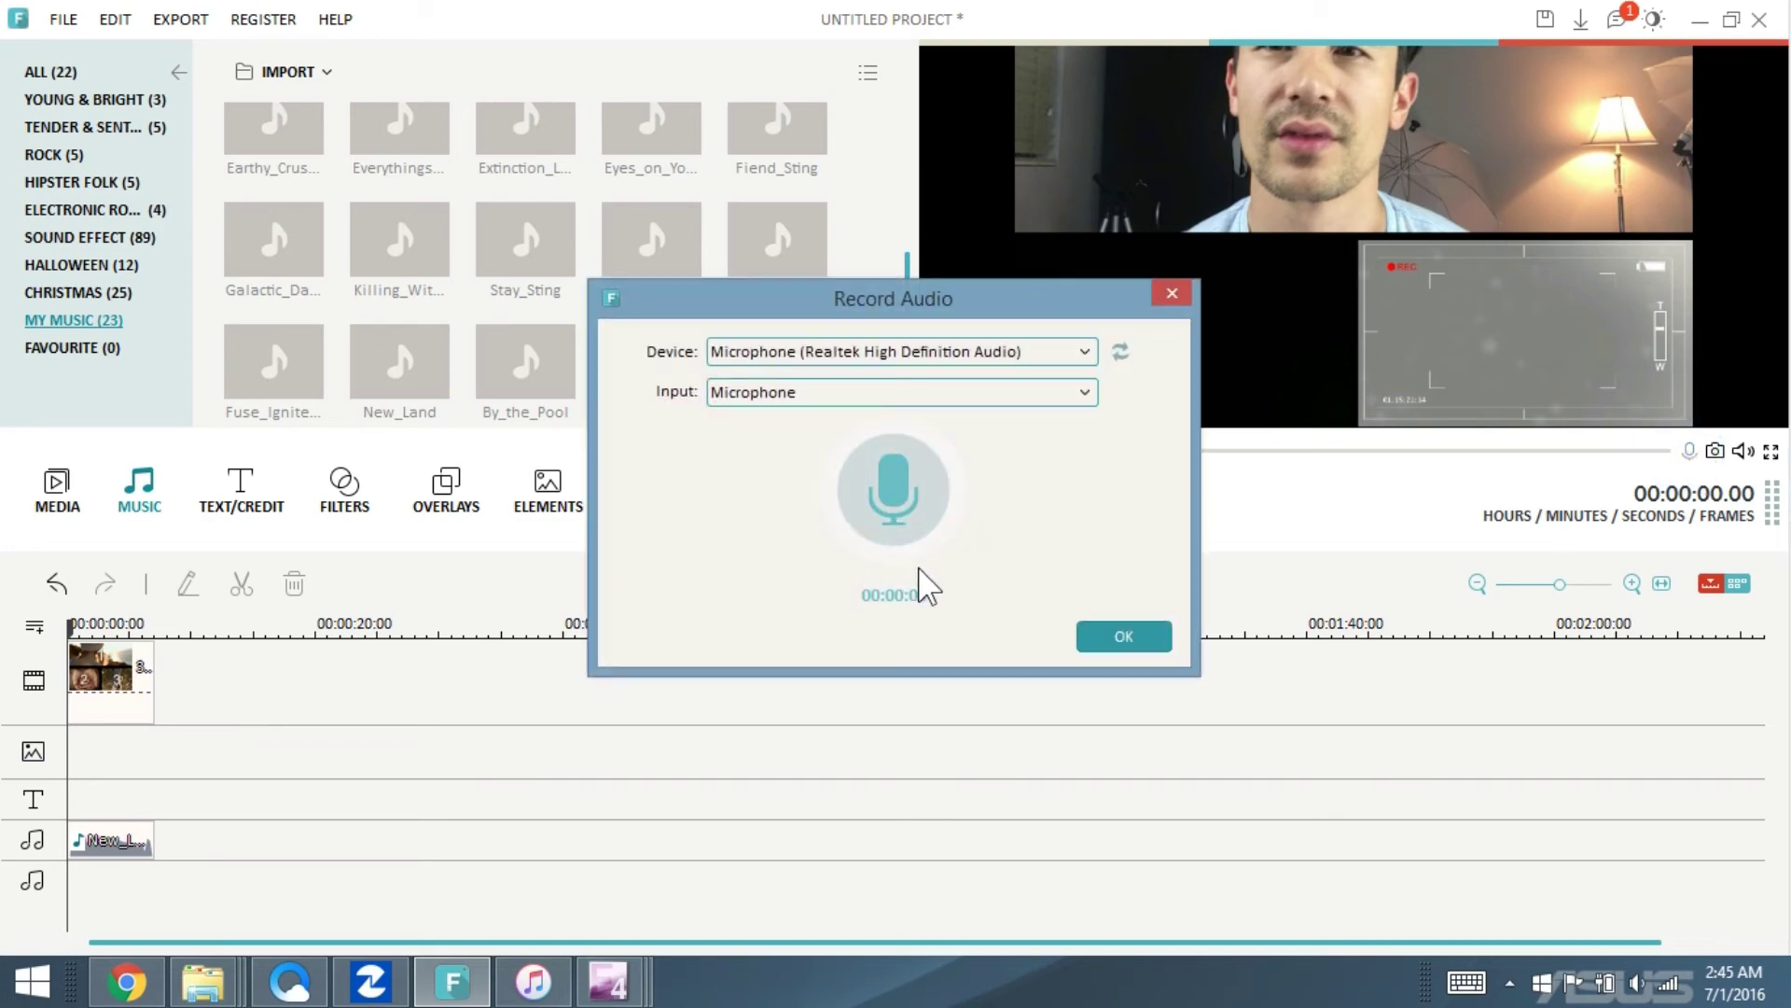
click(898, 490)
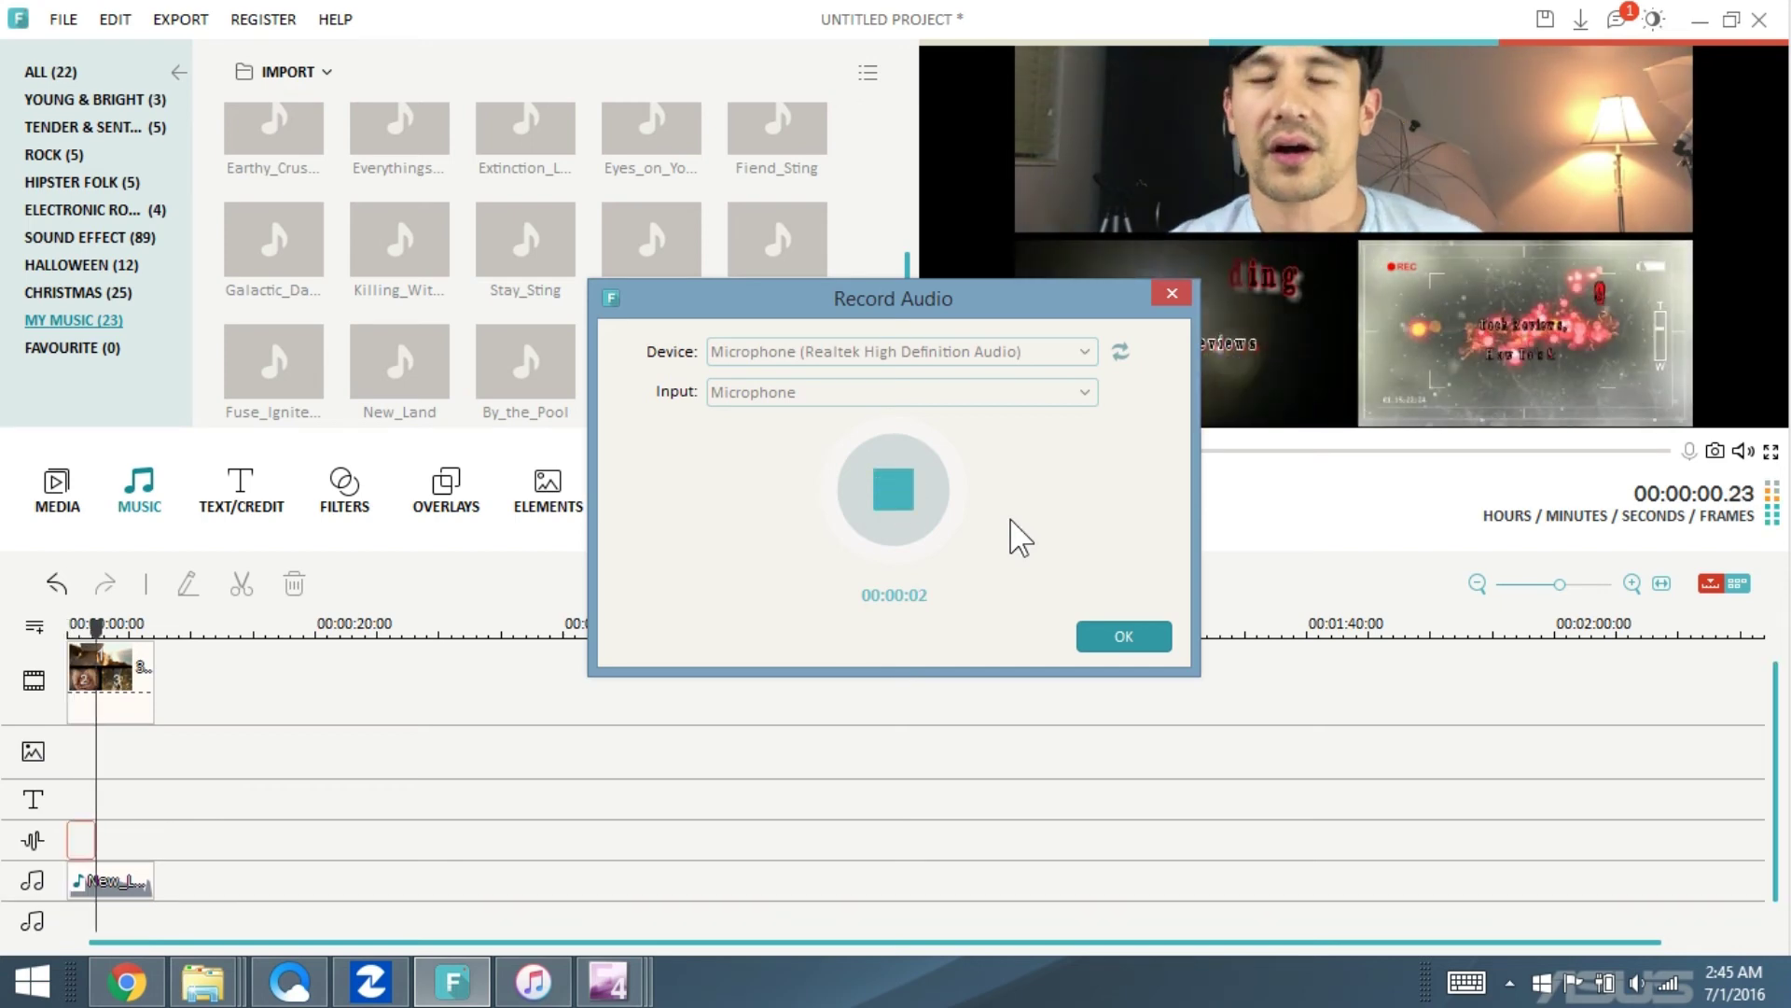
drag(910, 300, 819, 390)
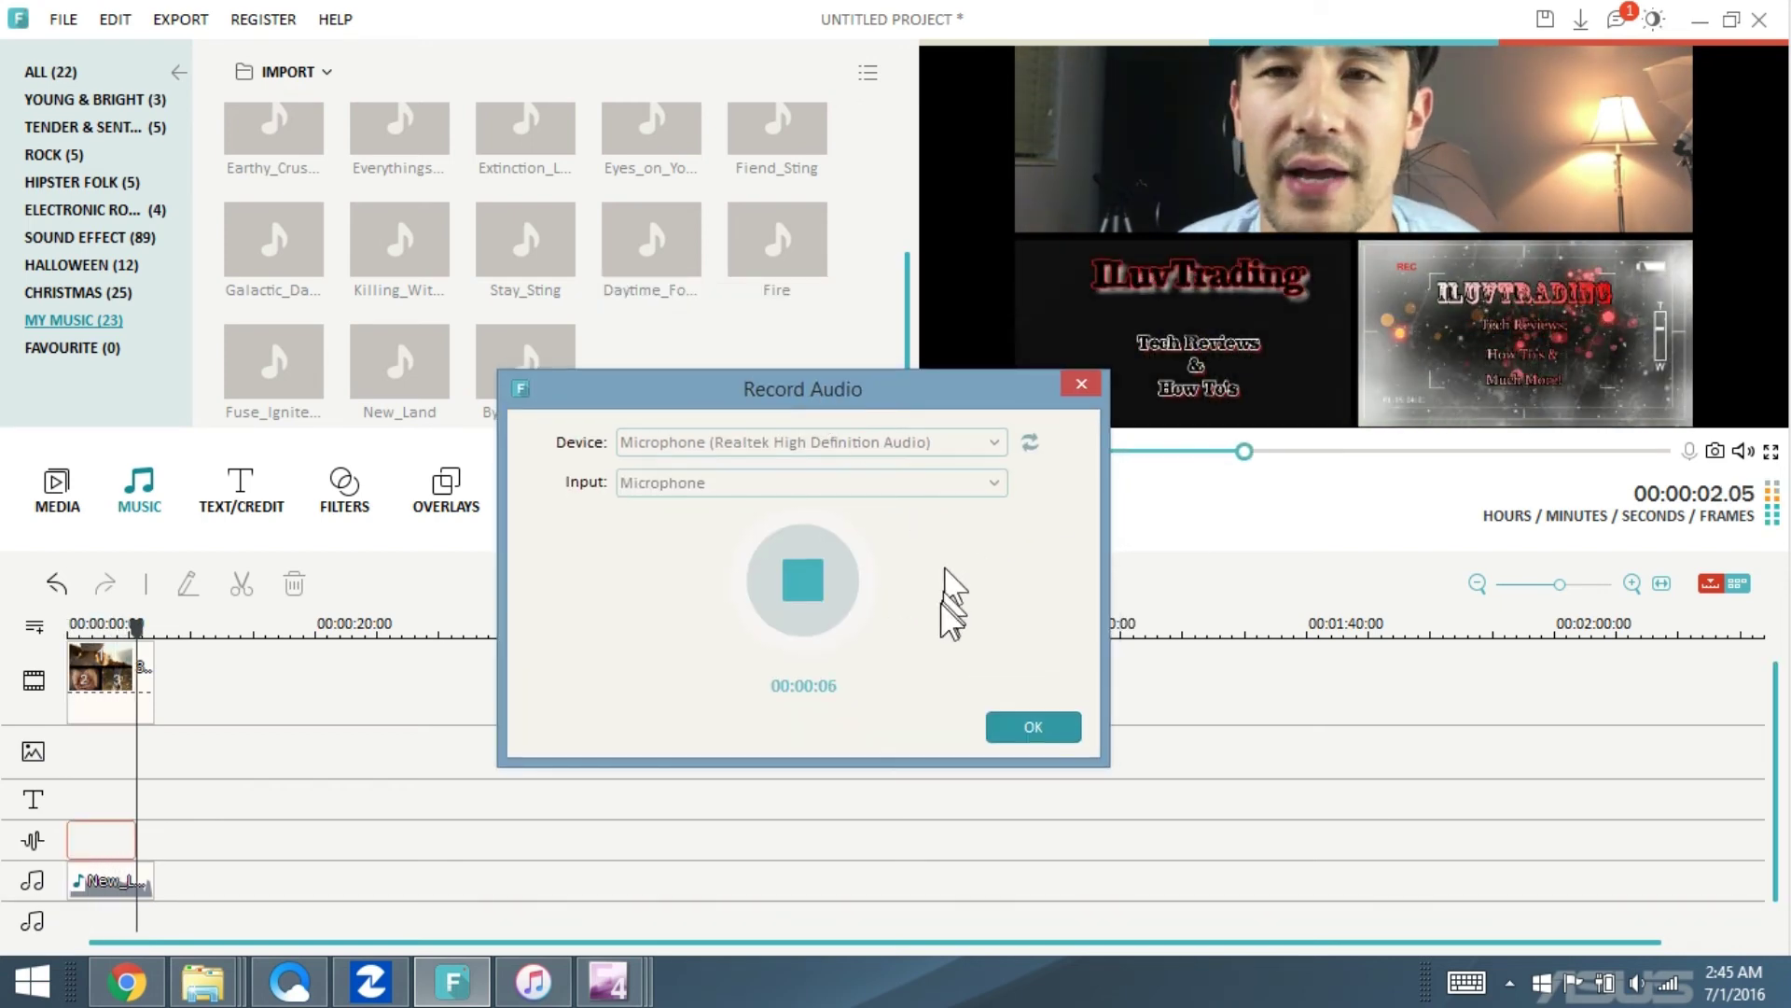
click(810, 579)
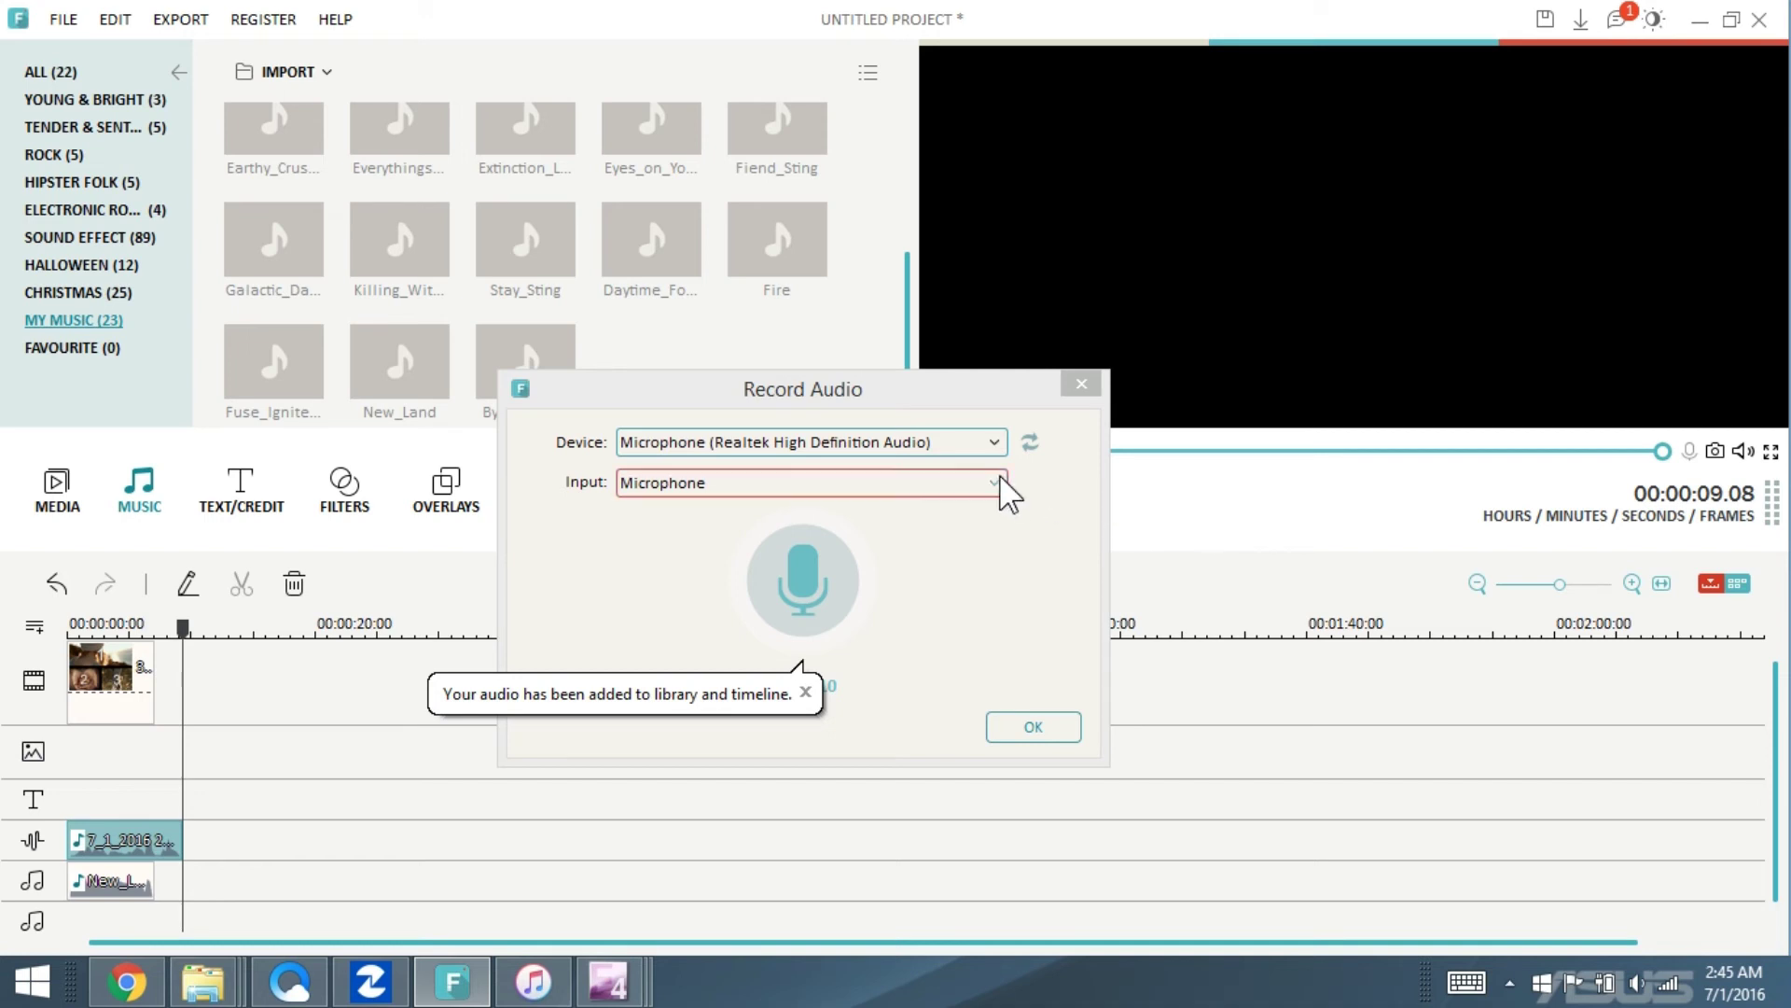
drag(854, 389, 853, 486)
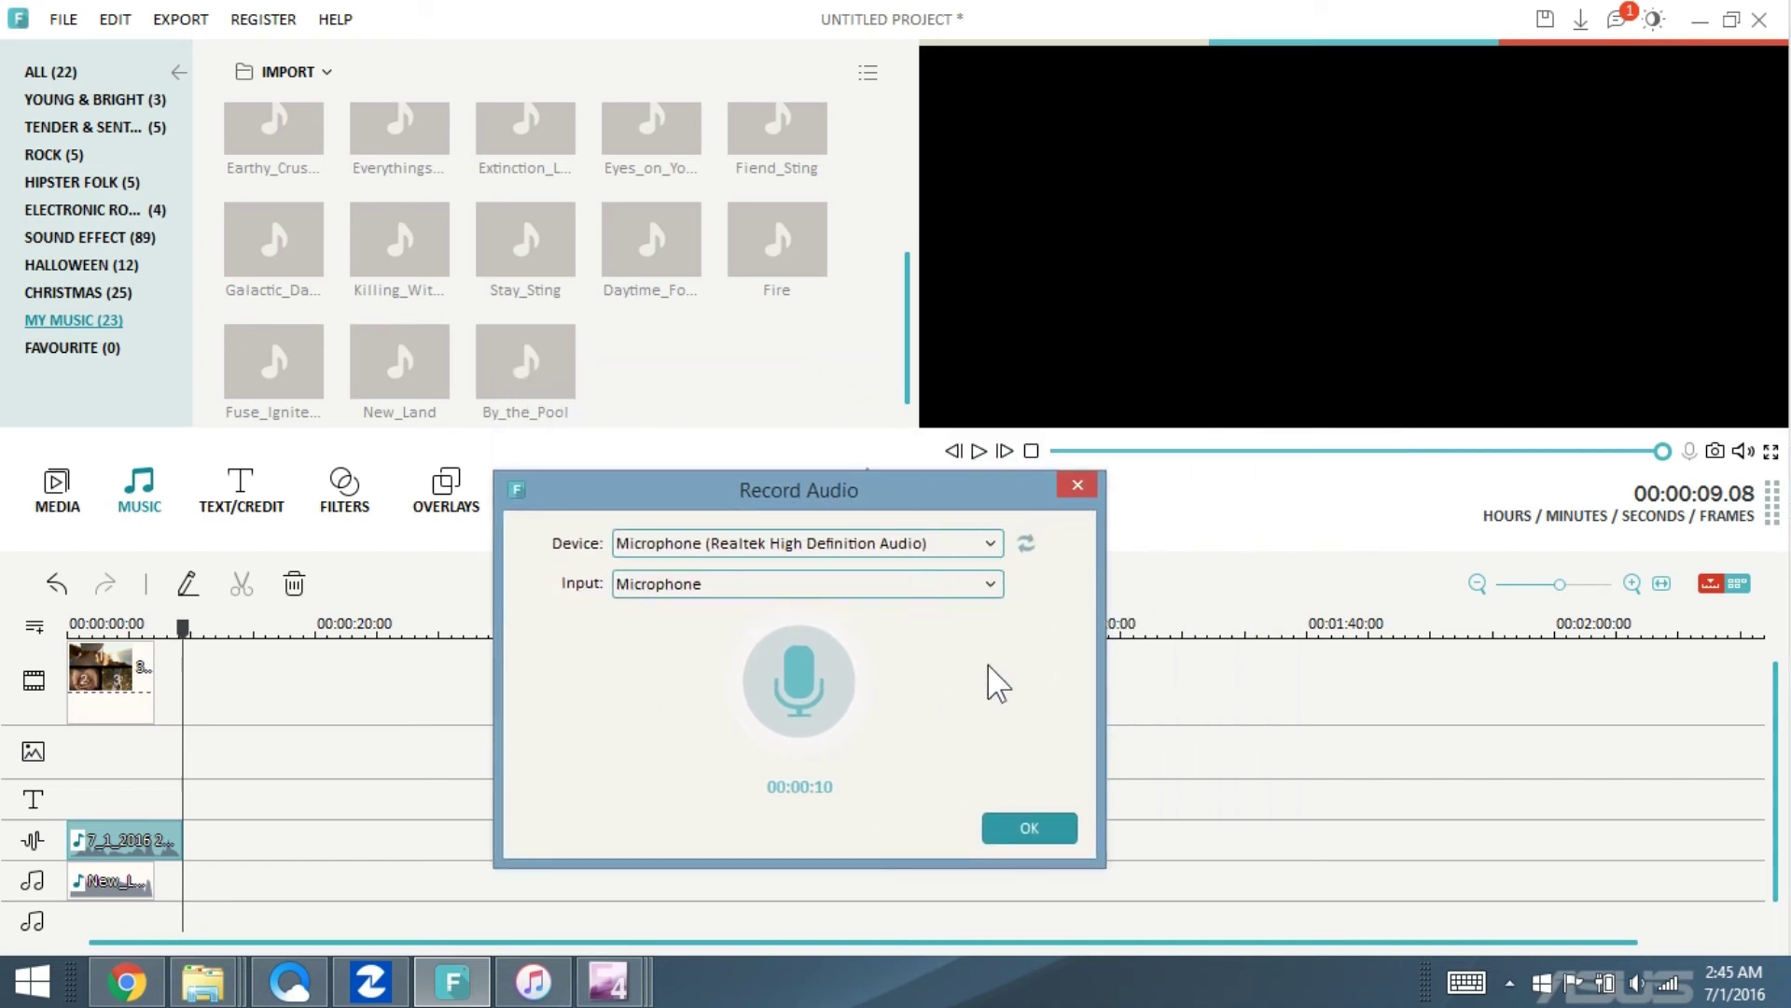
click(1029, 830)
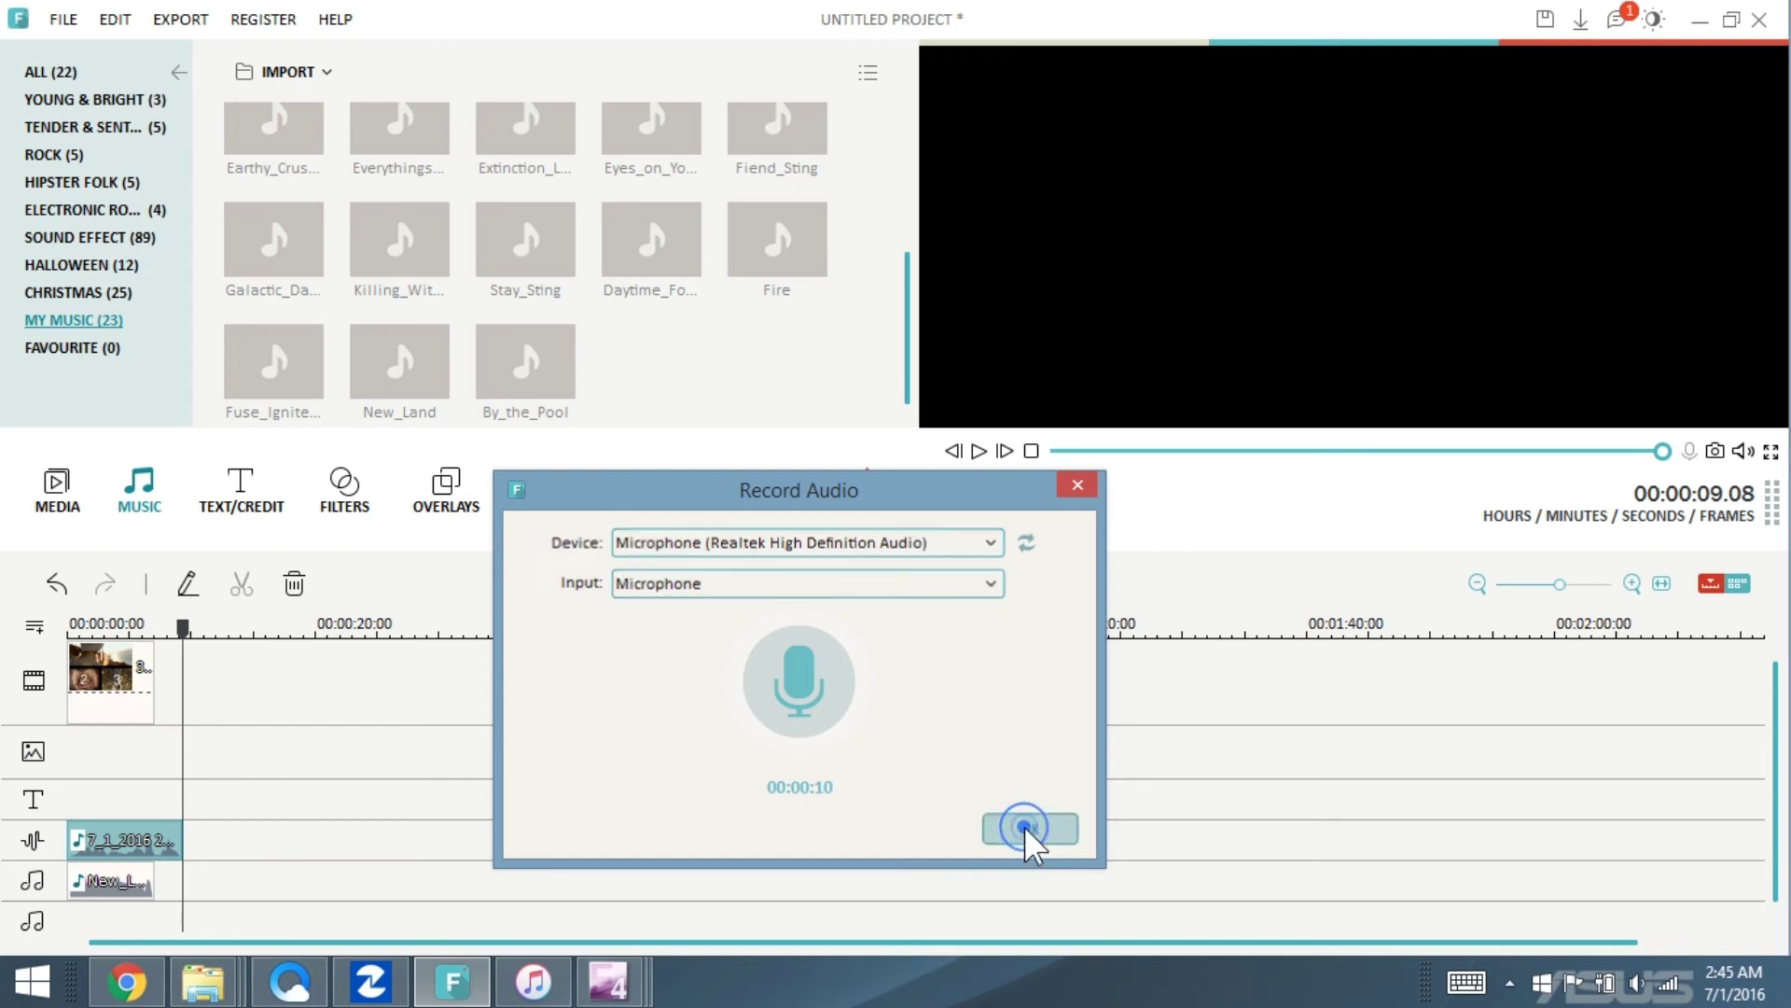
drag(183, 627, 74, 623)
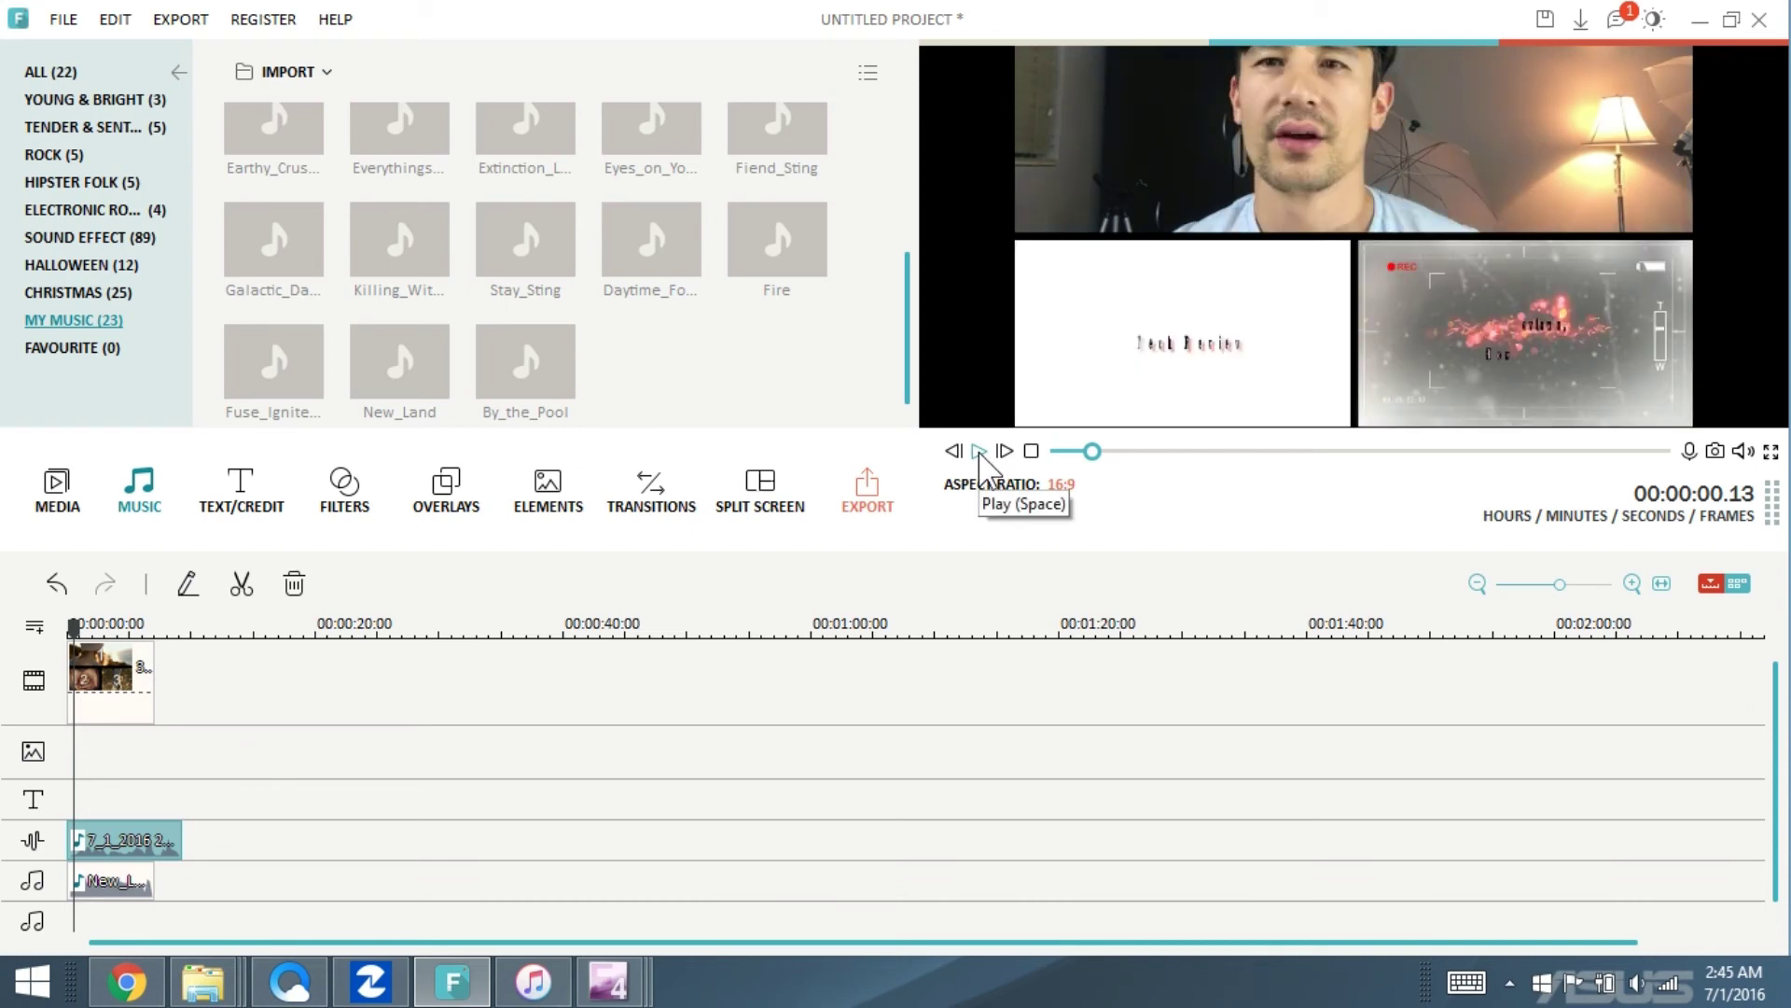
click(978, 451)
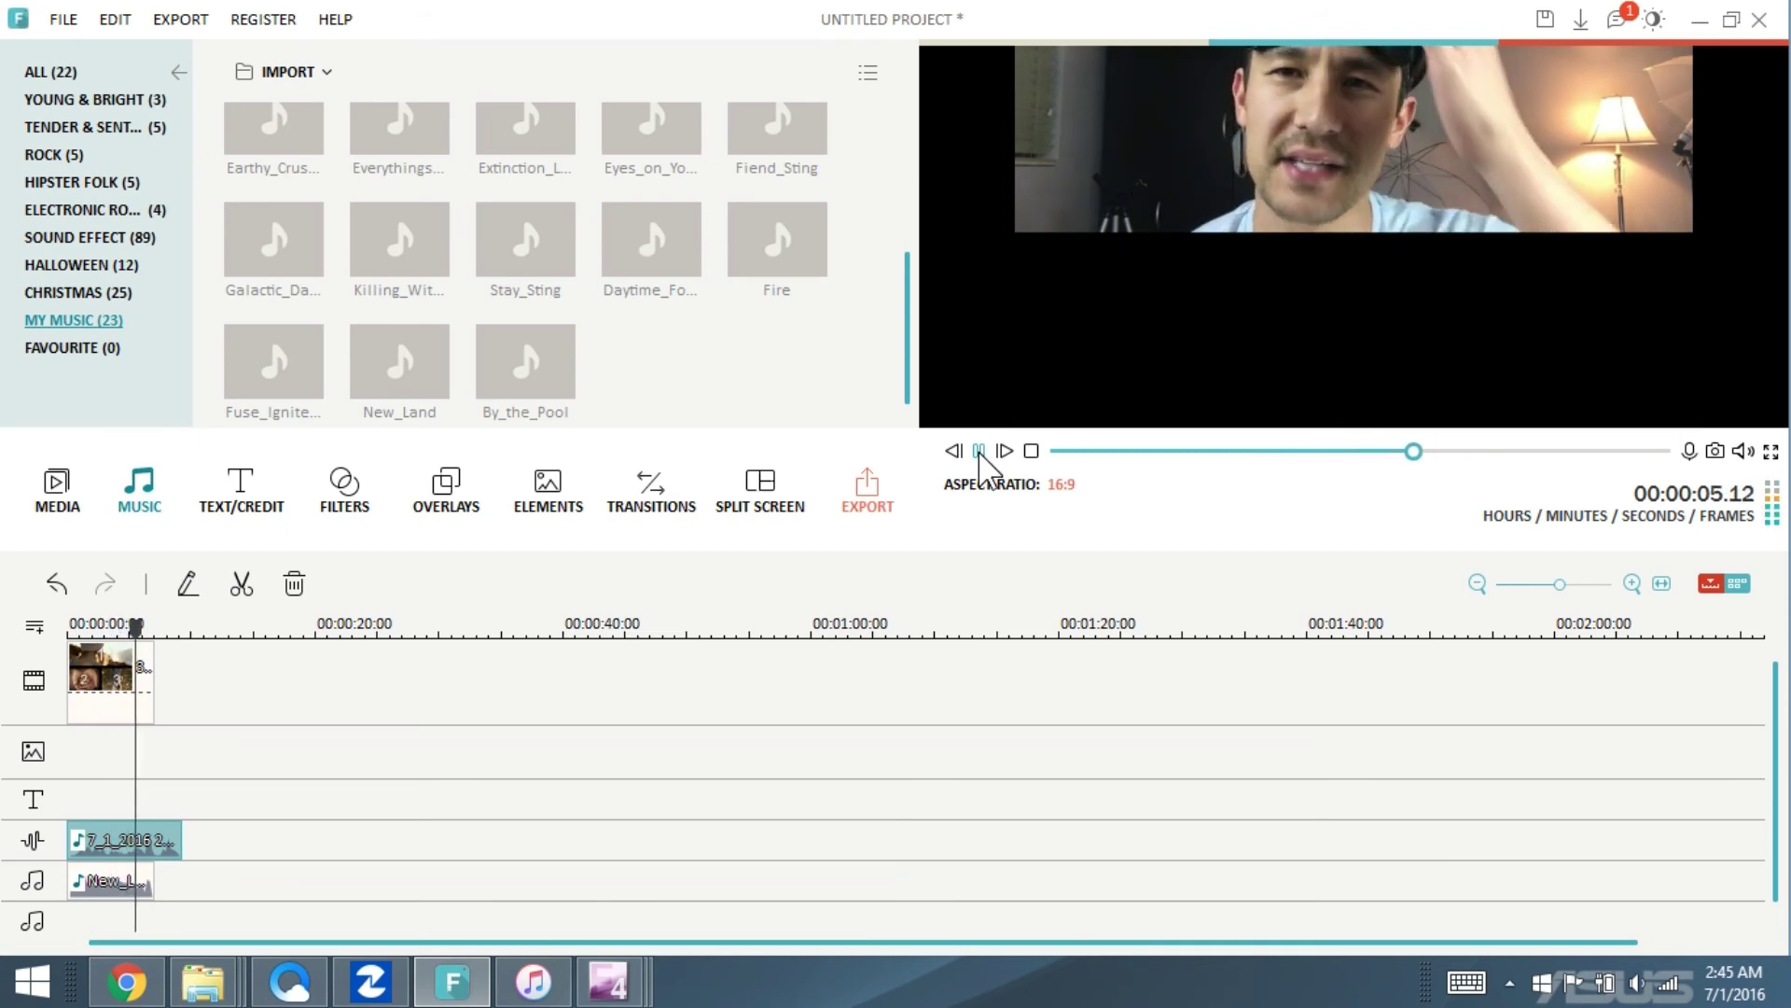
click(978, 451)
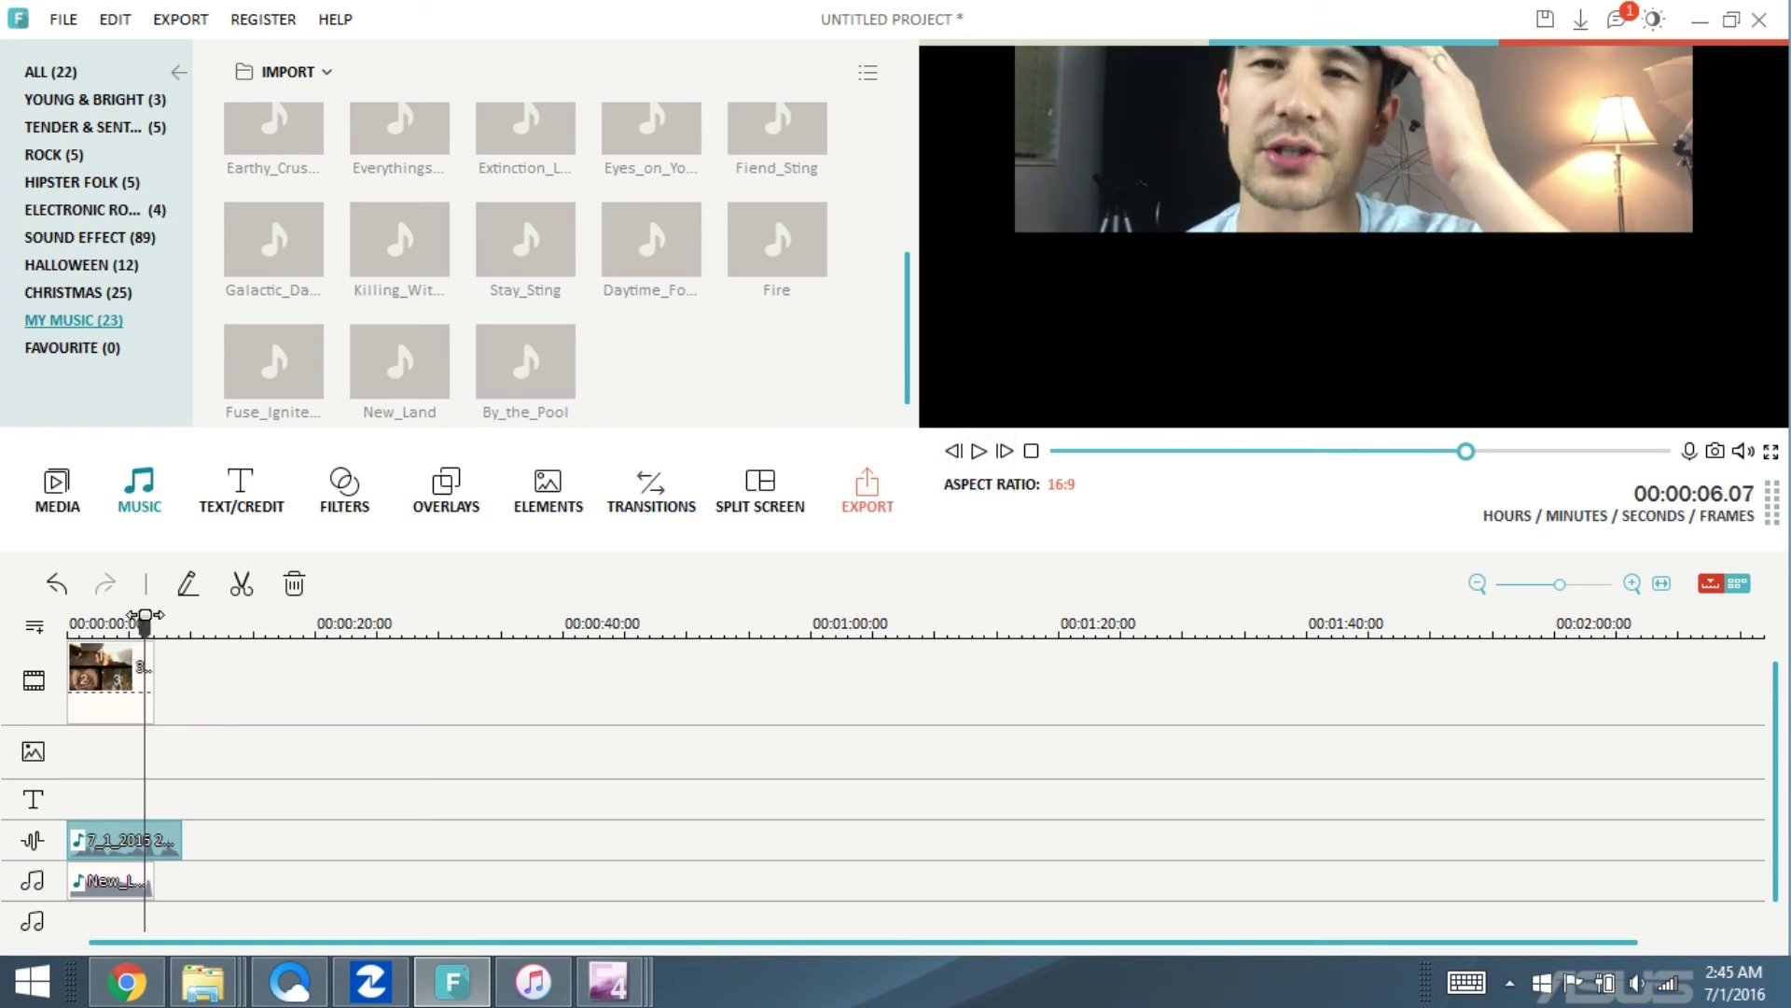
drag(143, 631, 68, 632)
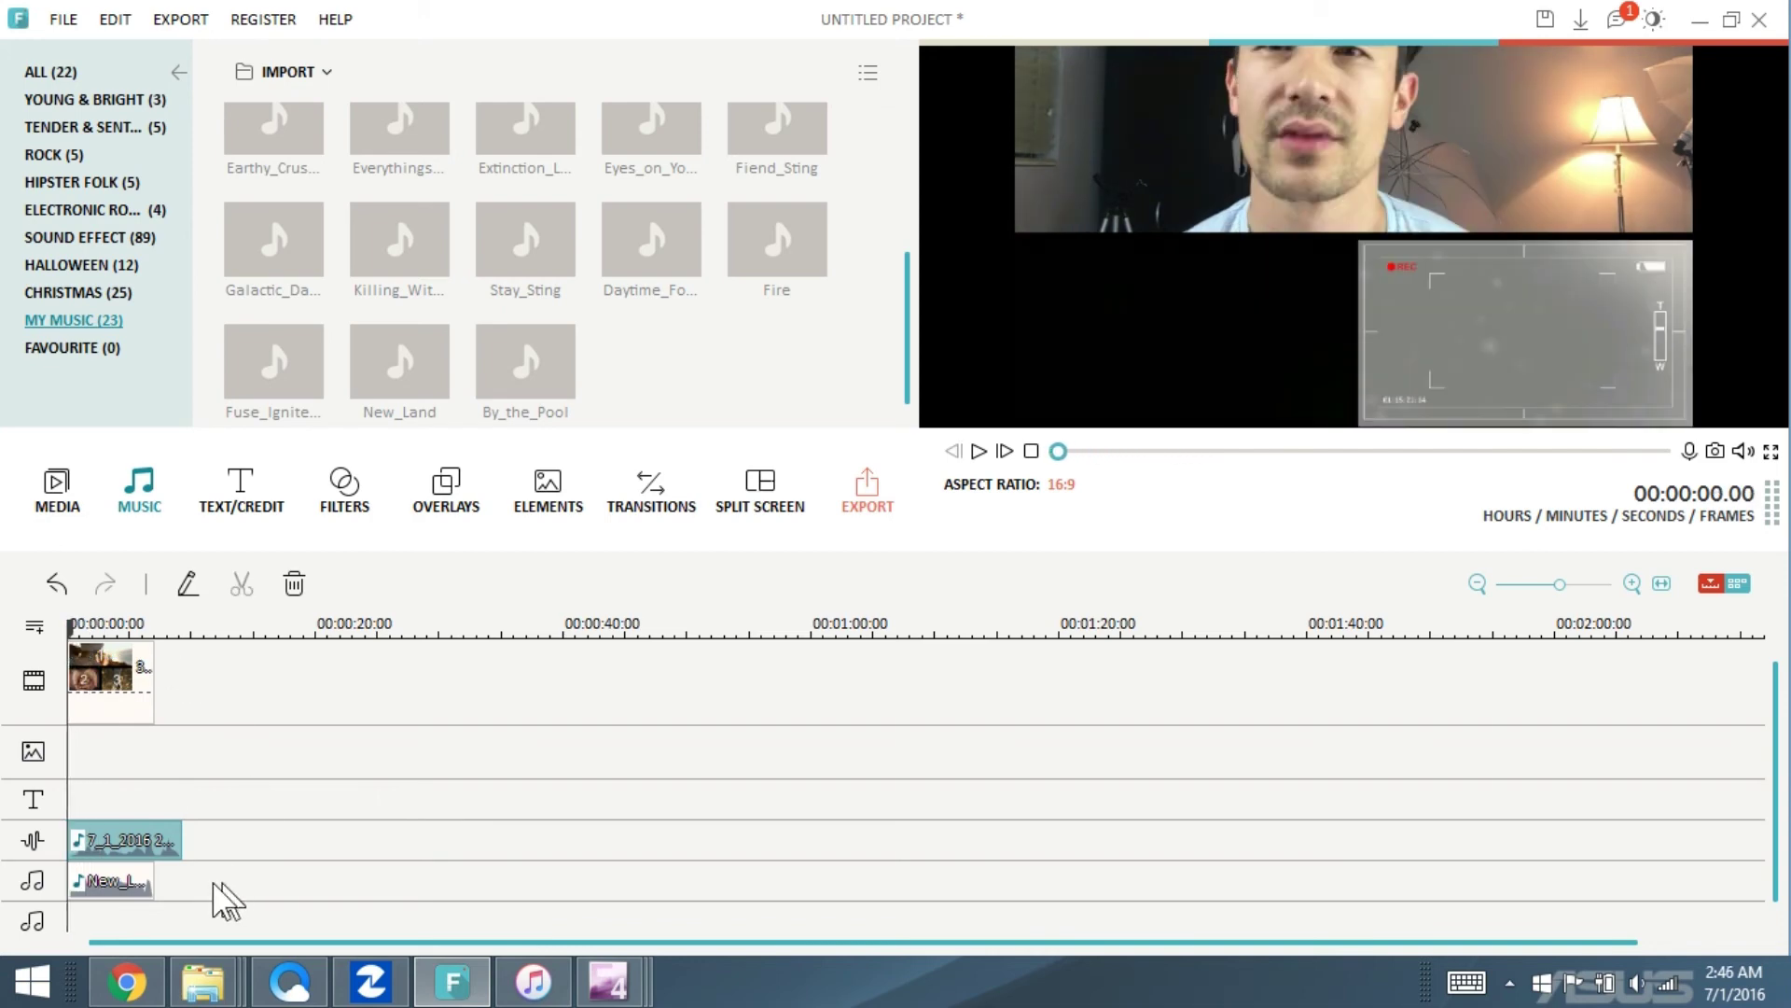
- Lower the New_Land music volume to 11, preview the quieter mix, and apply it
double_click(114, 882)
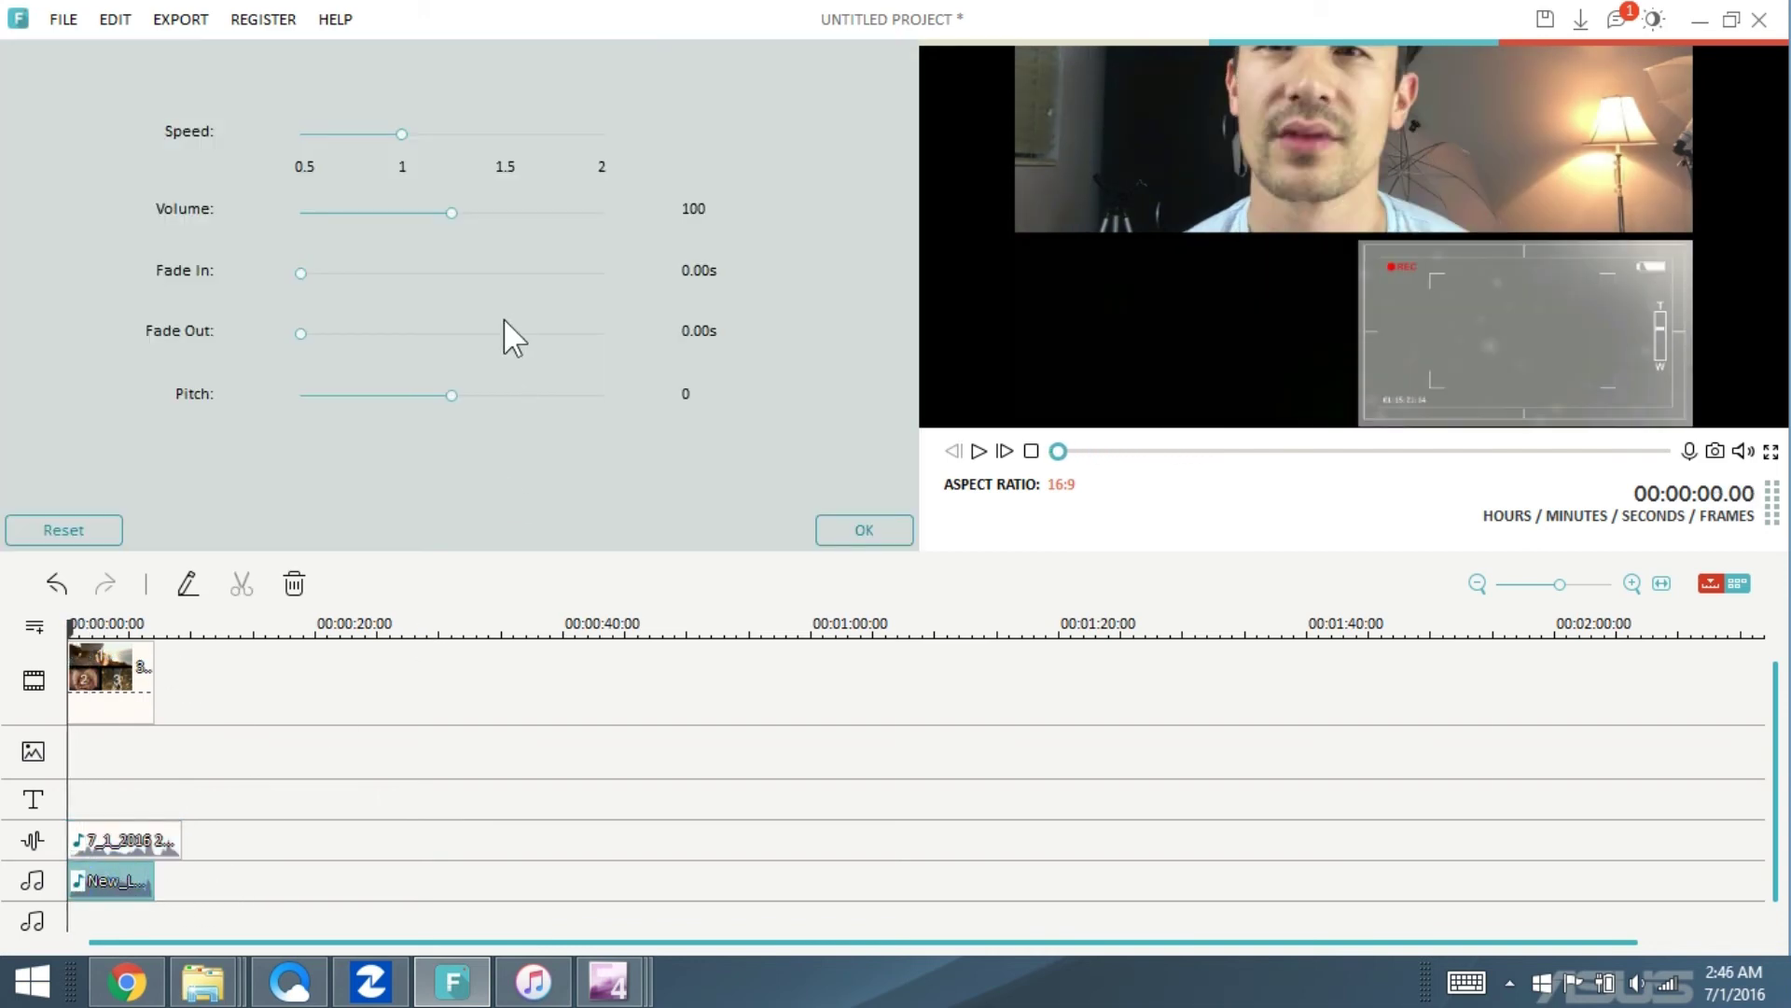
click(979, 454)
drag(451, 213, 319, 210)
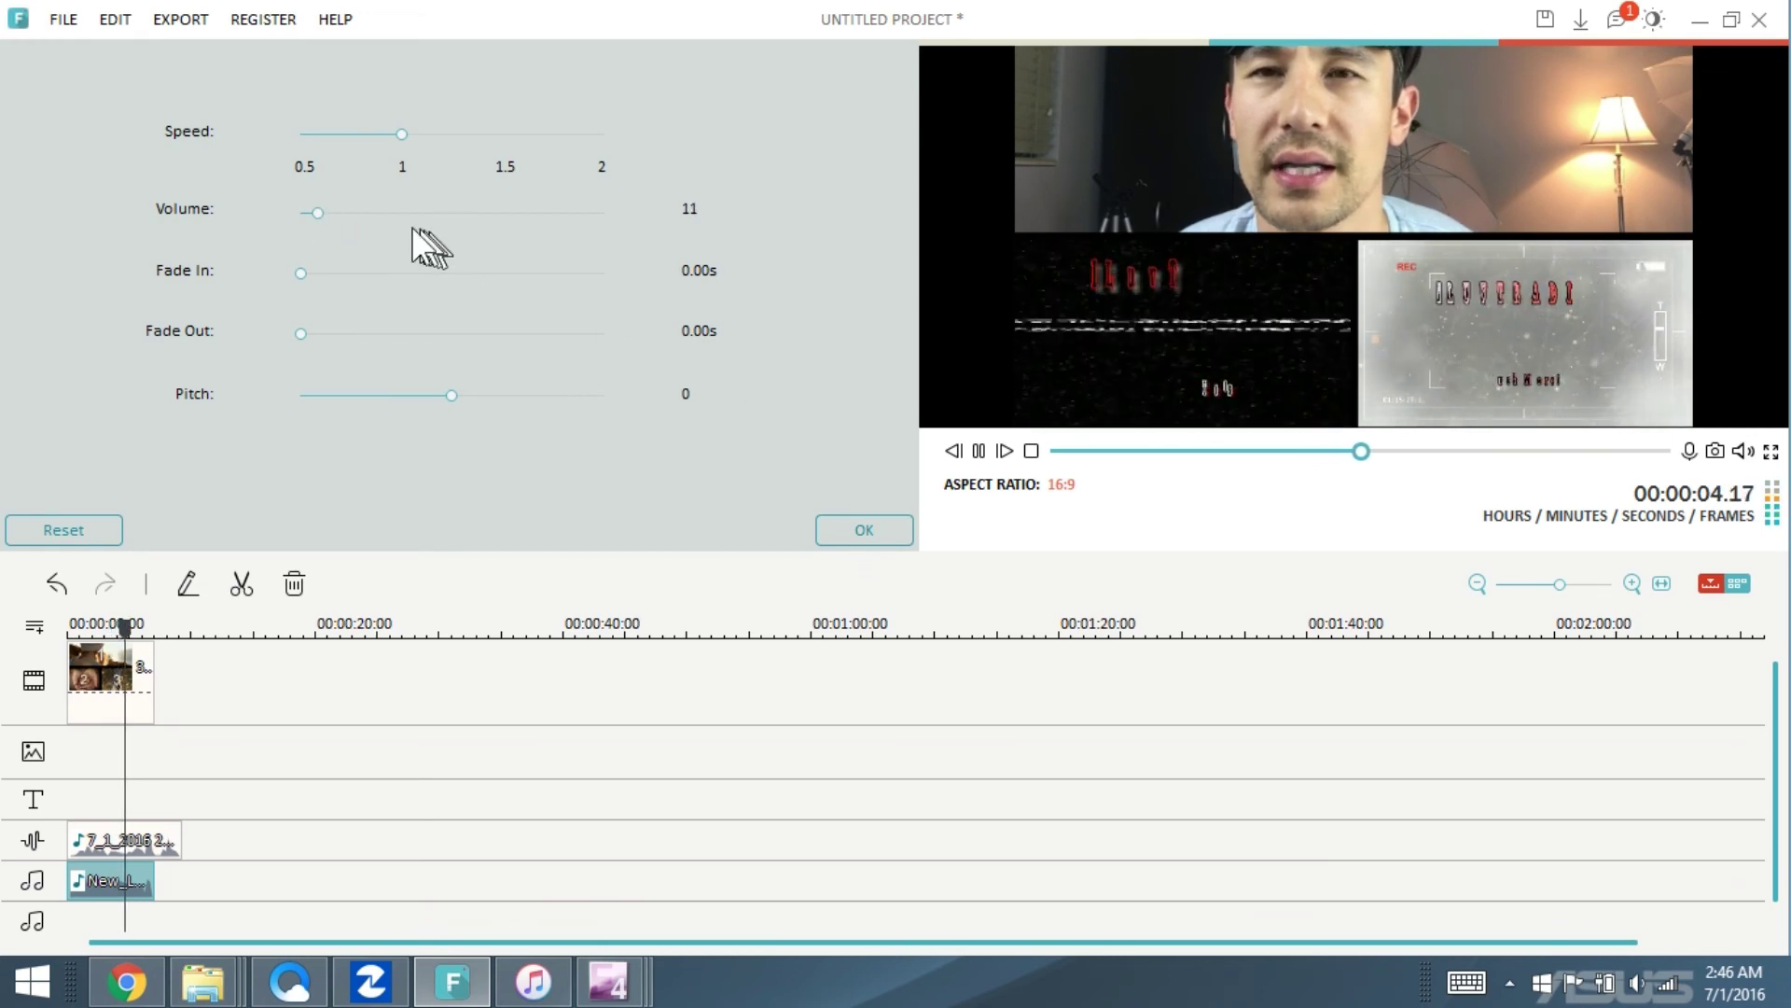
click(979, 451)
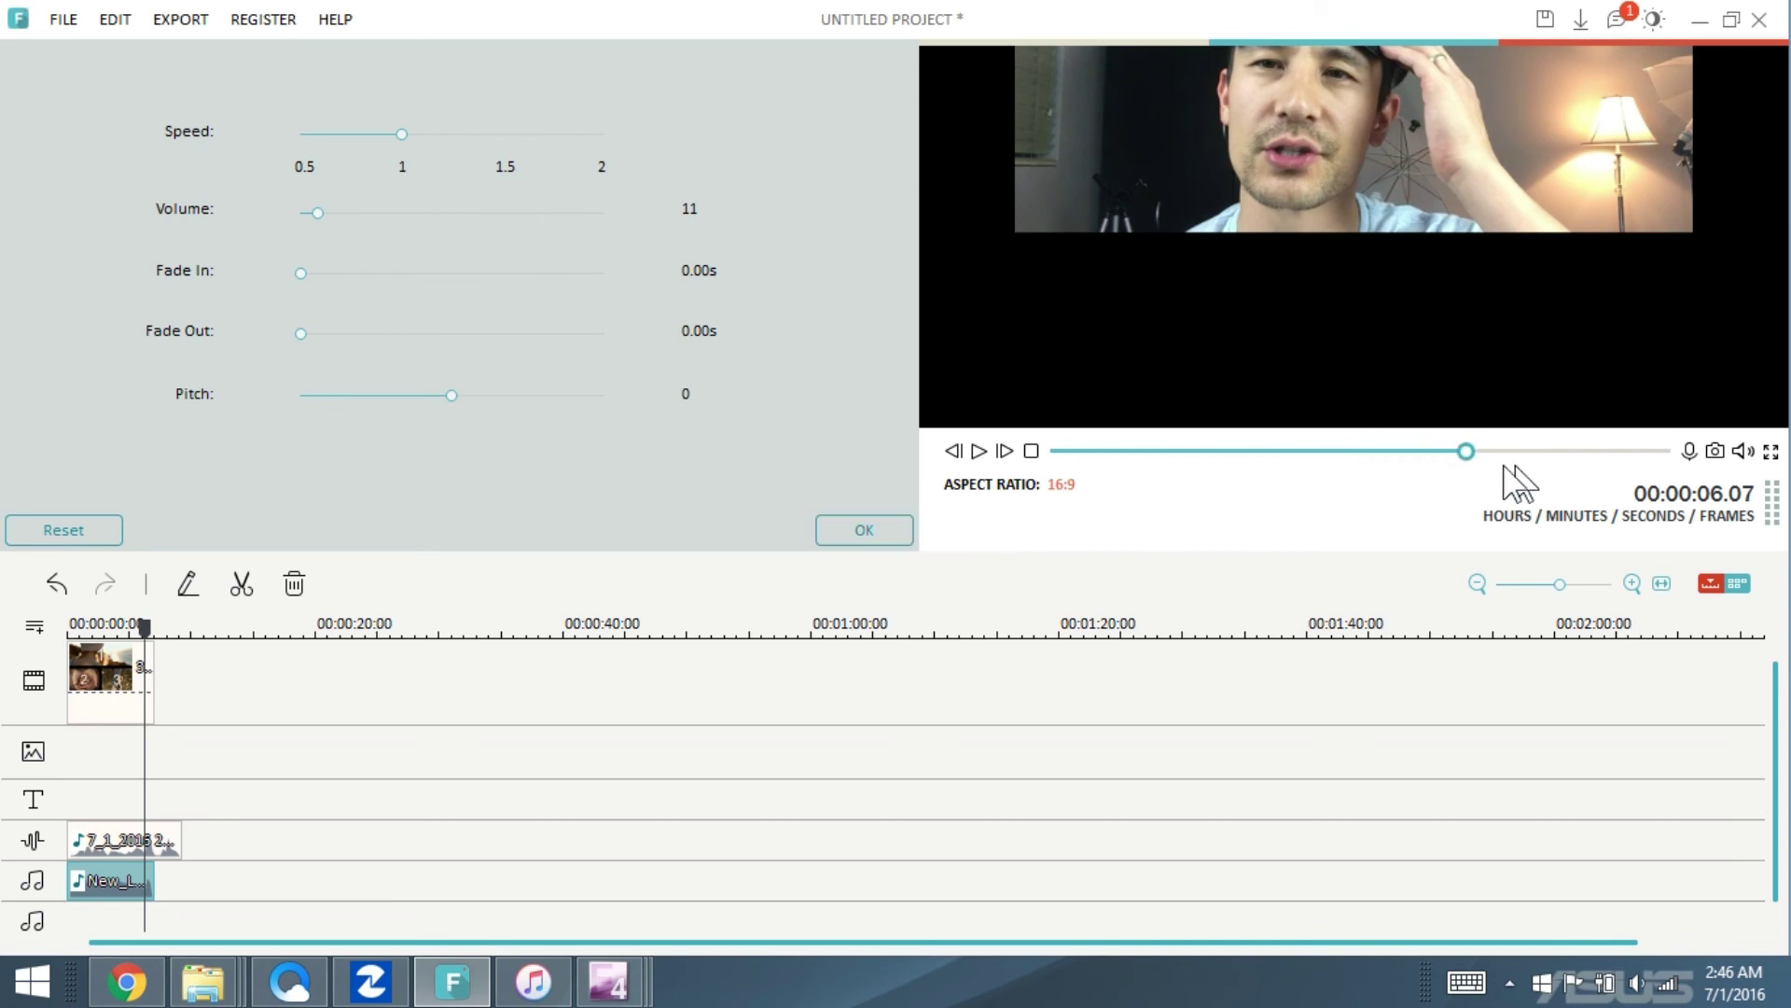
drag(1466, 453, 1032, 451)
click(979, 452)
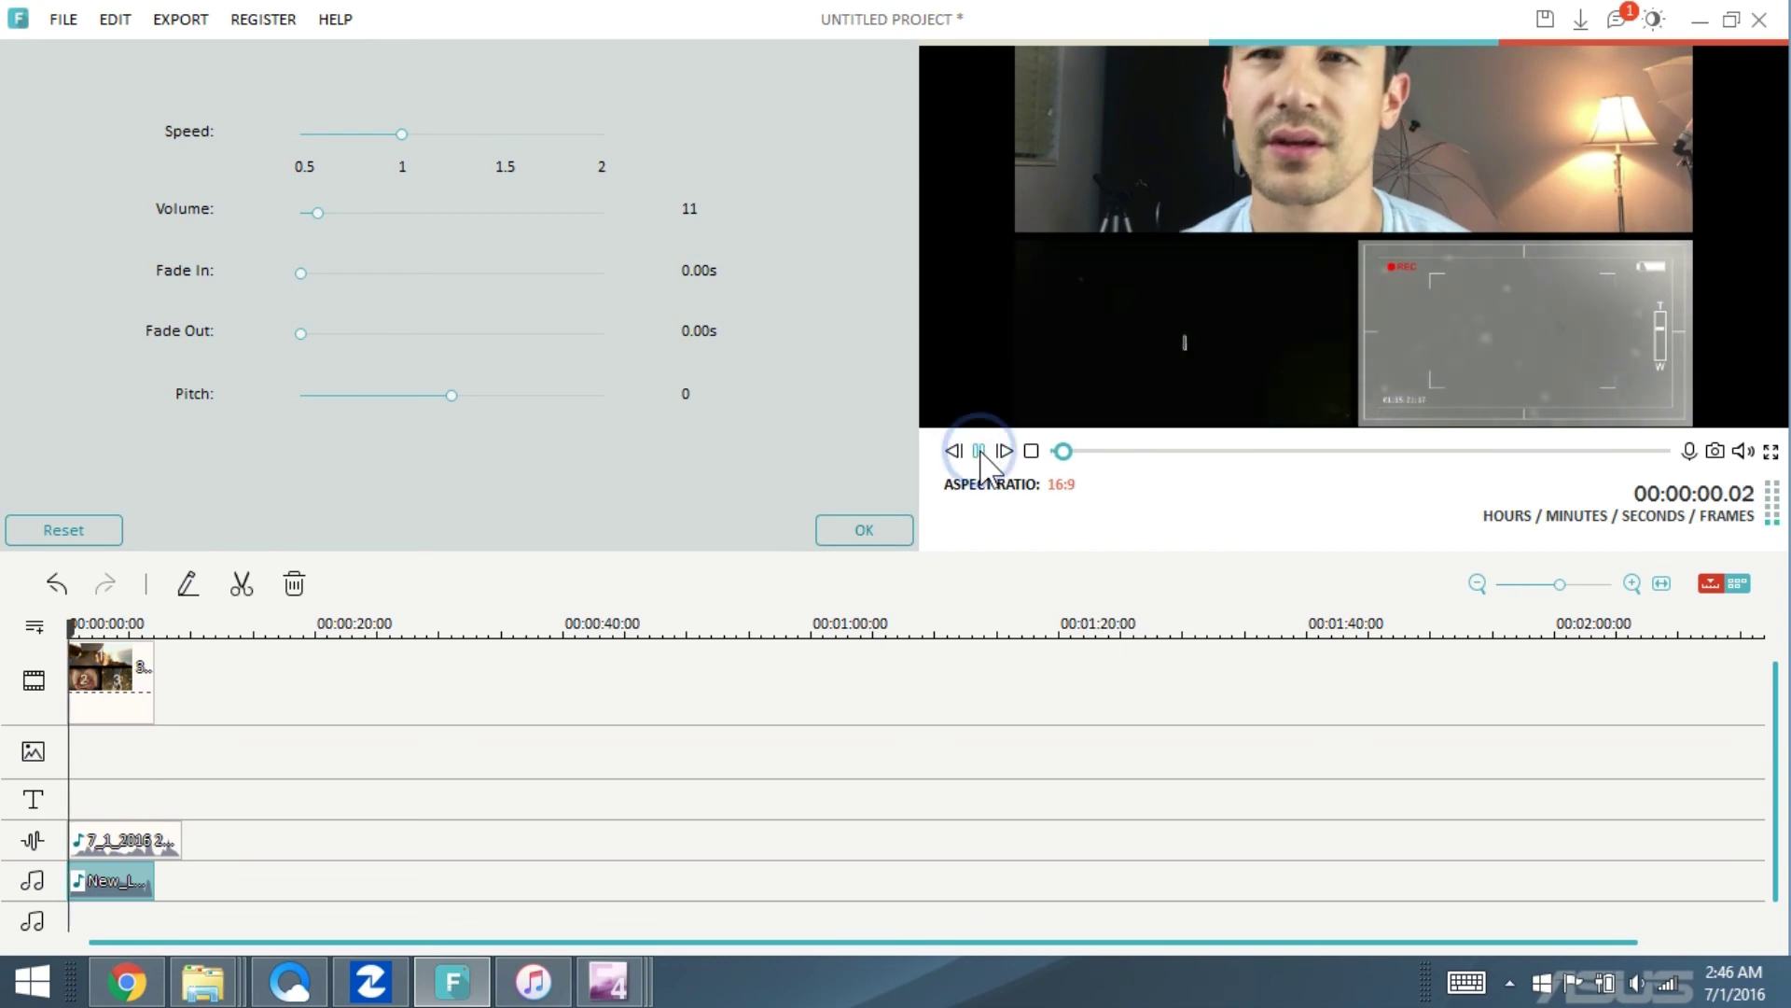
click(877, 532)
- Split the voiceover clip at the video's last frame and delete the leftover tail
click(155, 840)
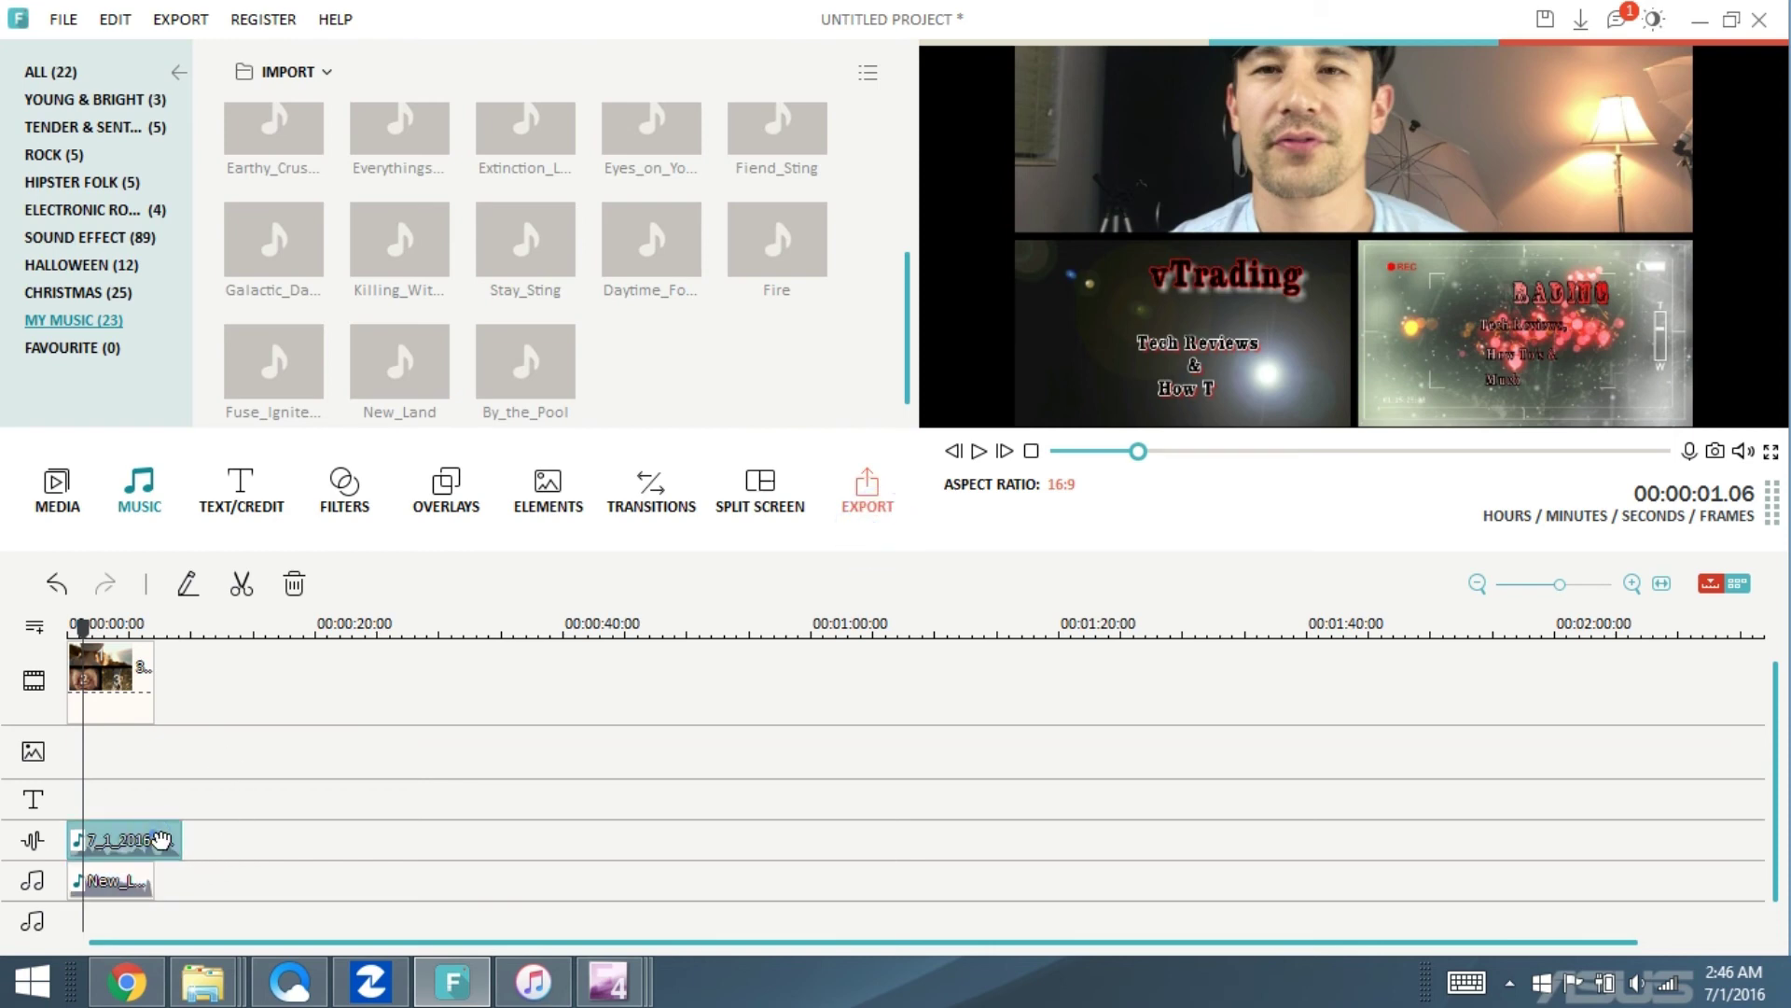
drag(82, 627, 157, 644)
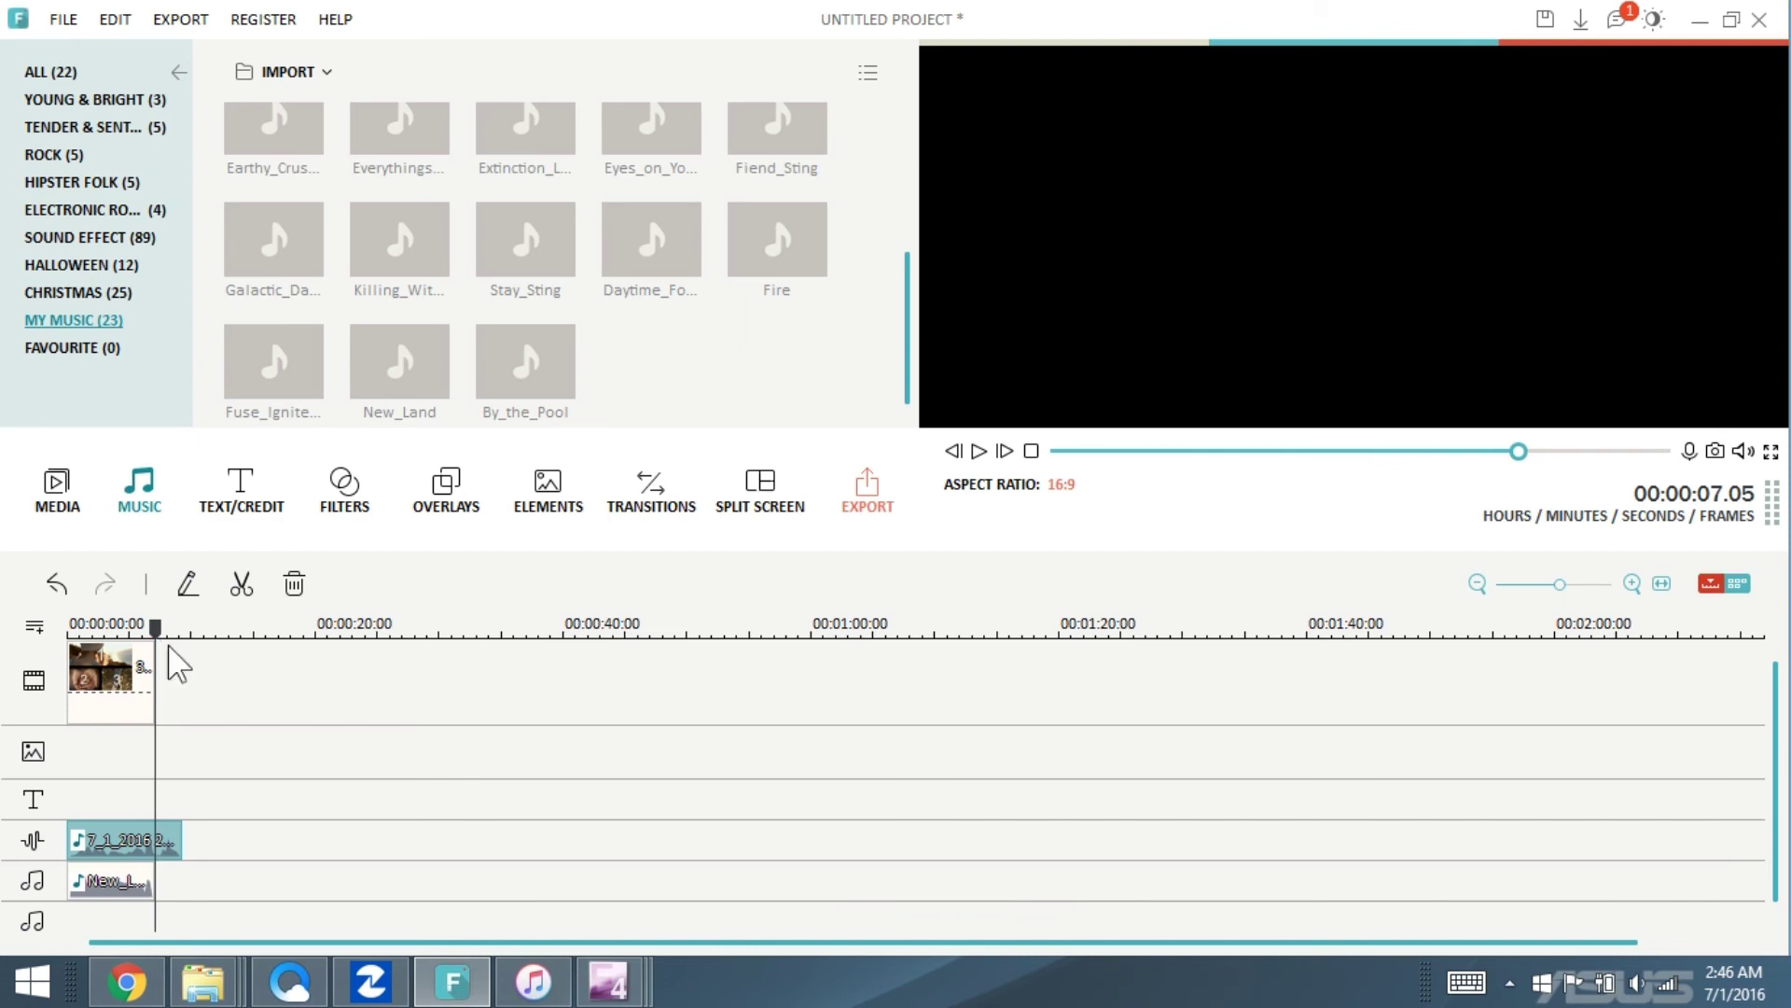
click(242, 584)
right_click(169, 833)
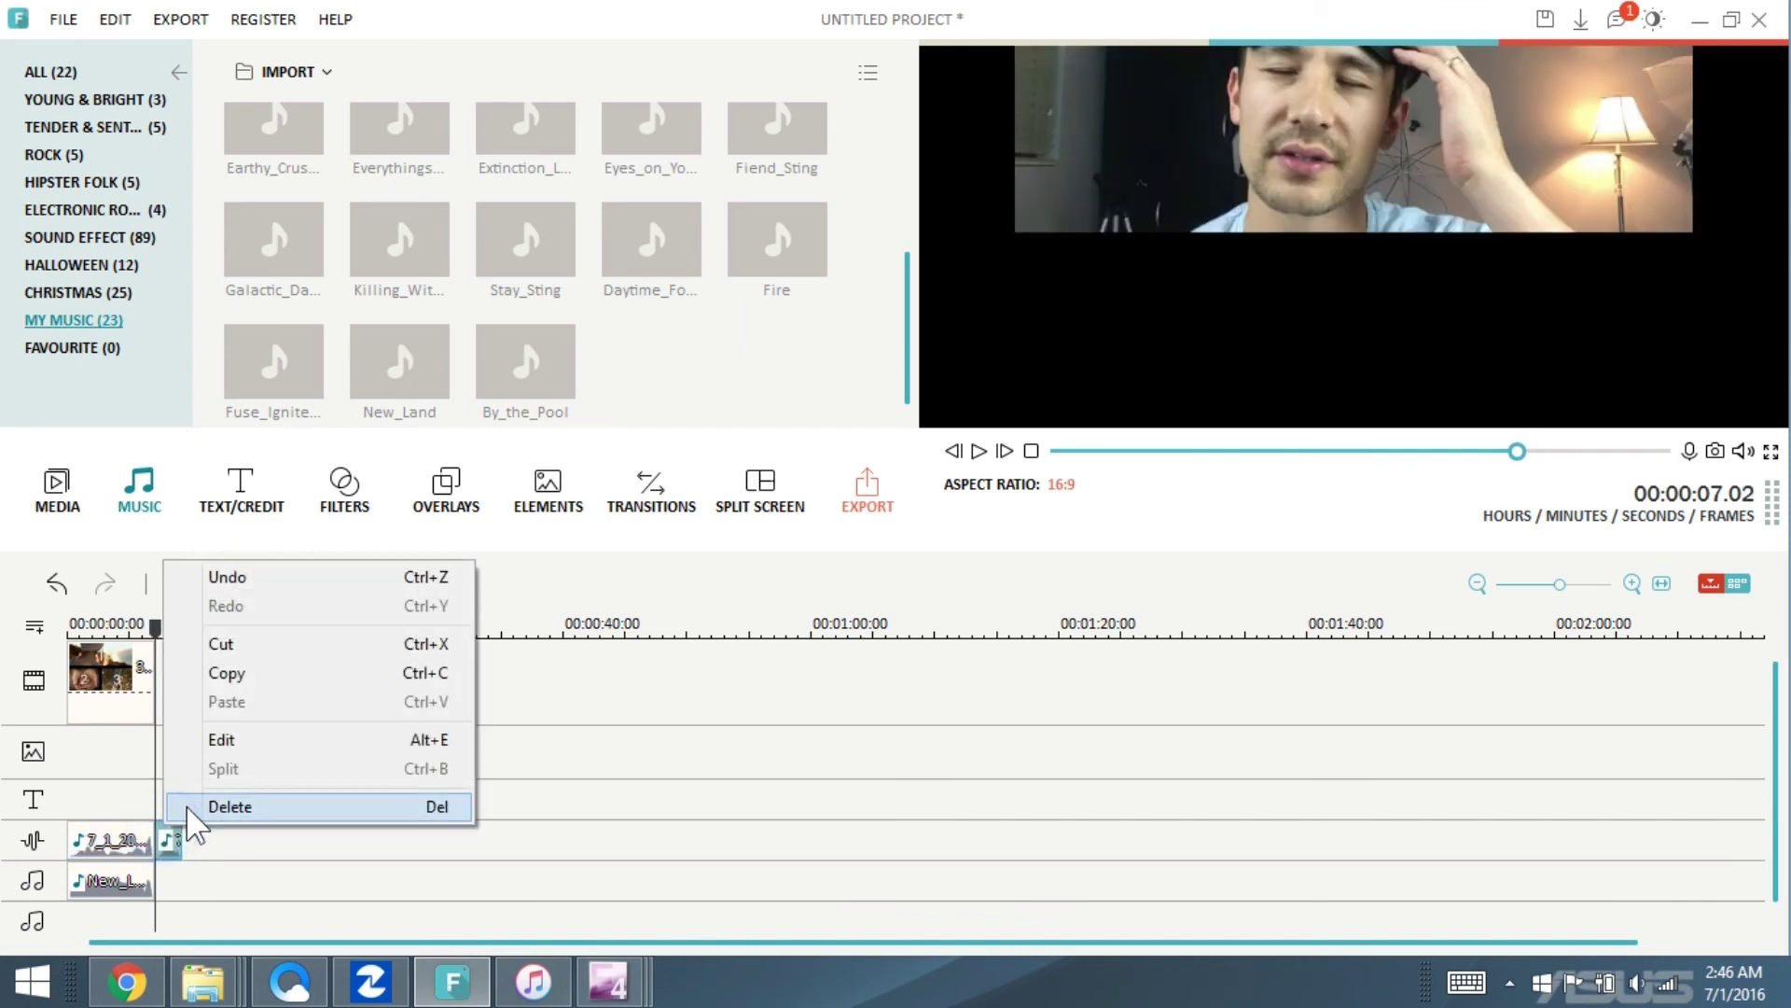
click(196, 804)
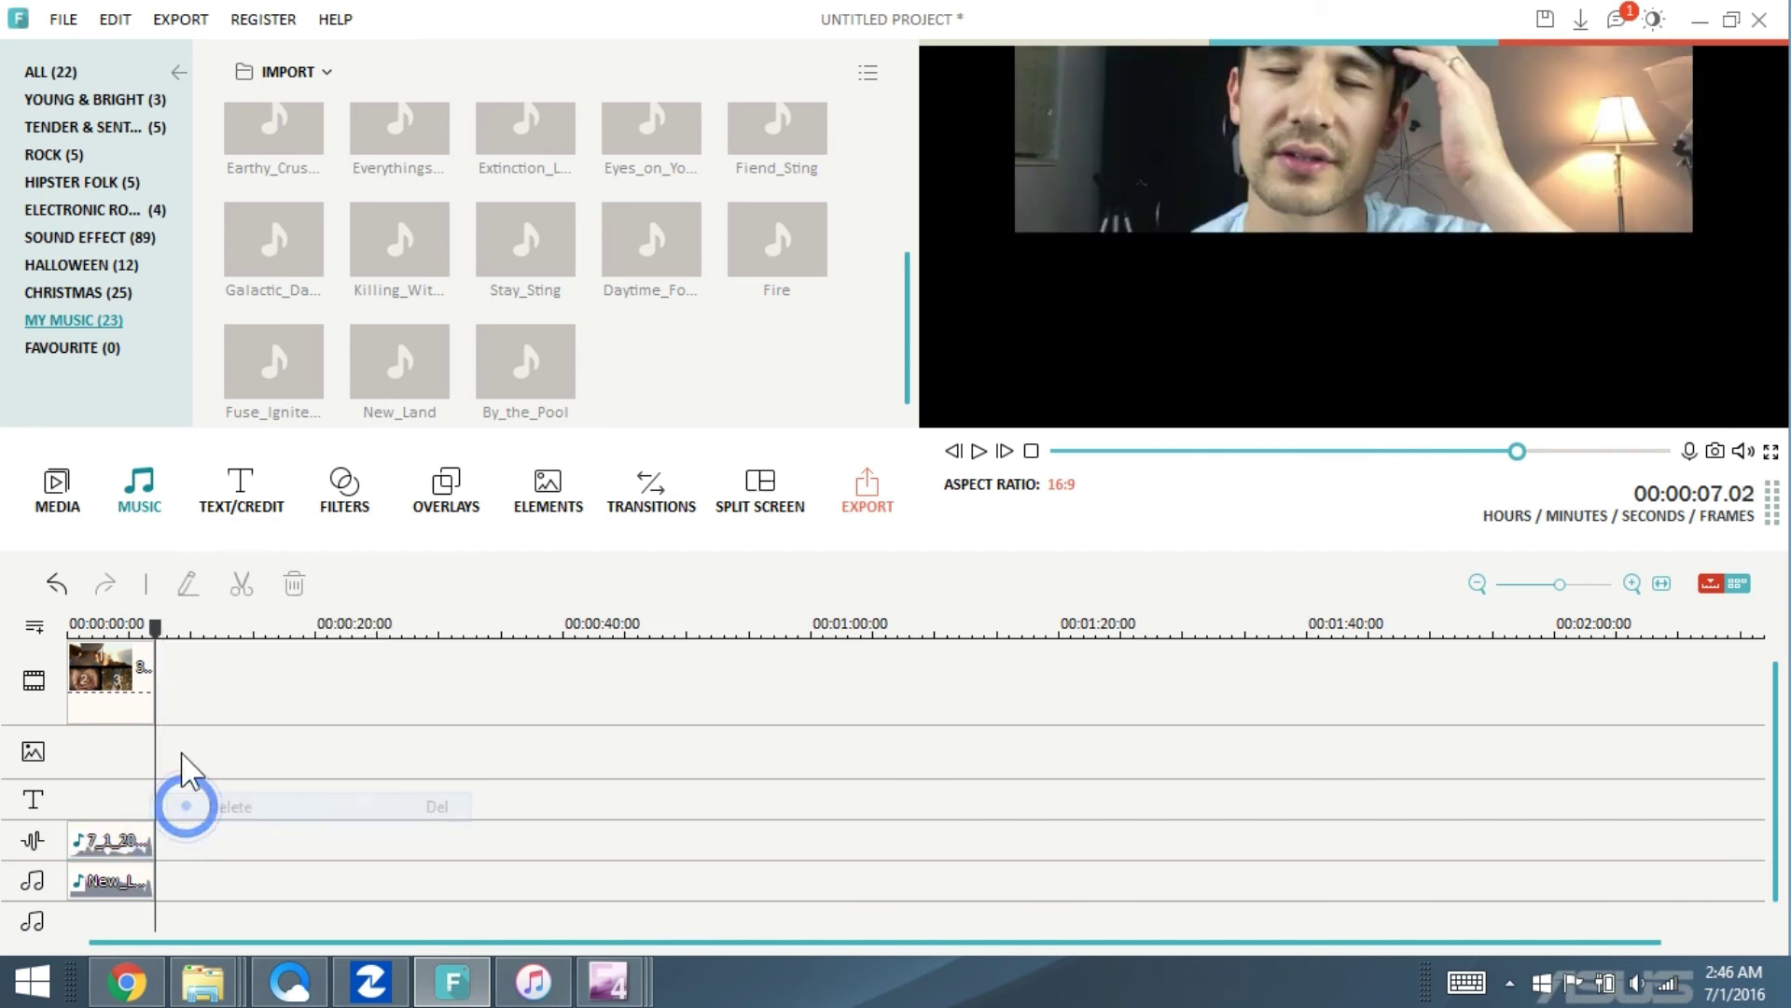
- Preview the voiceover in its audio settings, trying louder volumes before settling at 101
double_click(121, 845)
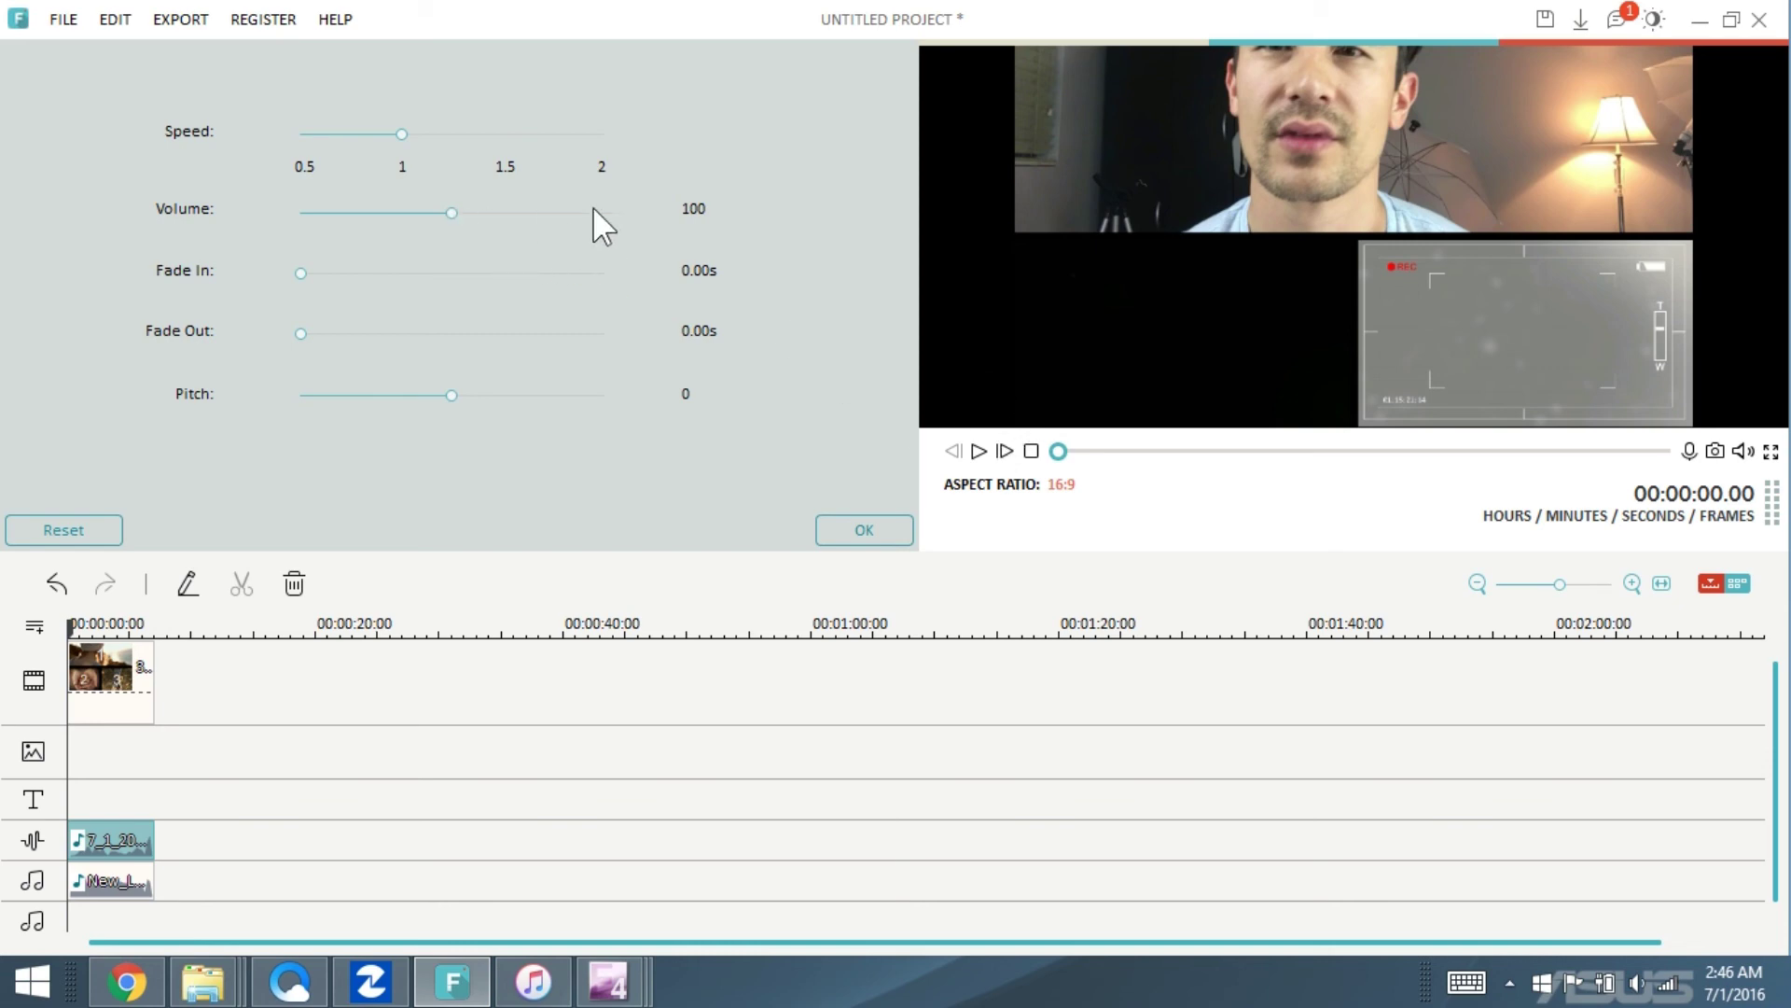
click(977, 452)
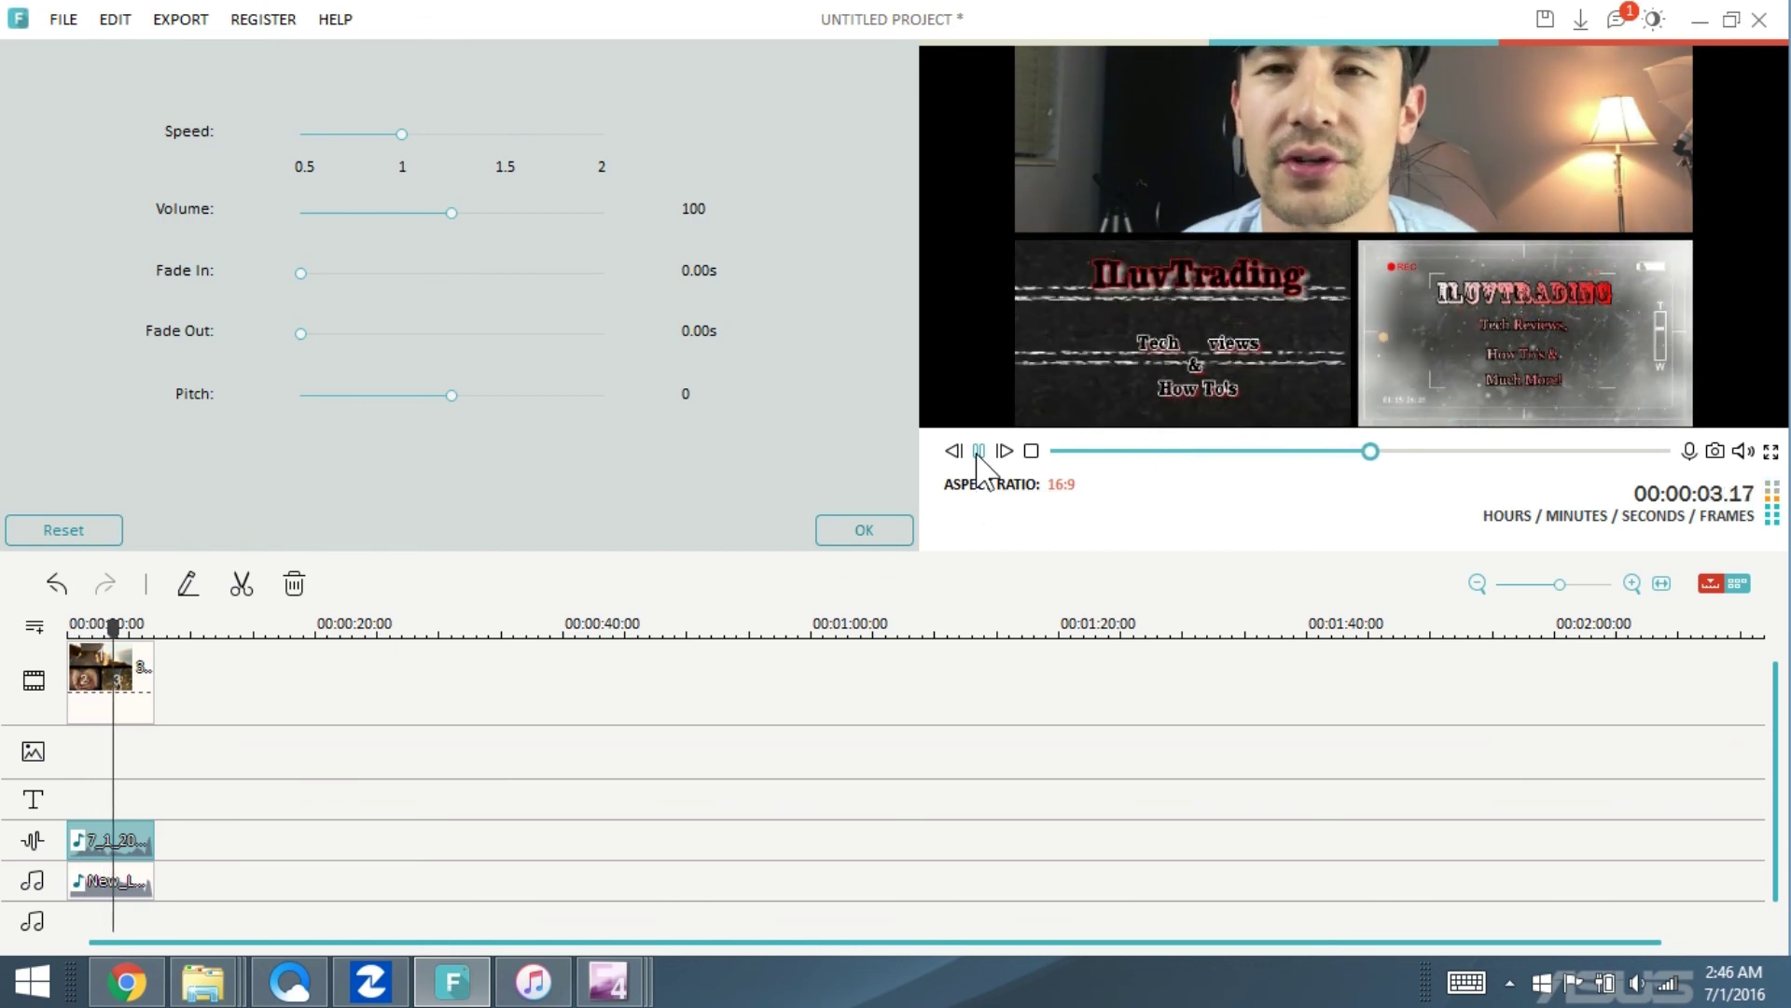
click(978, 451)
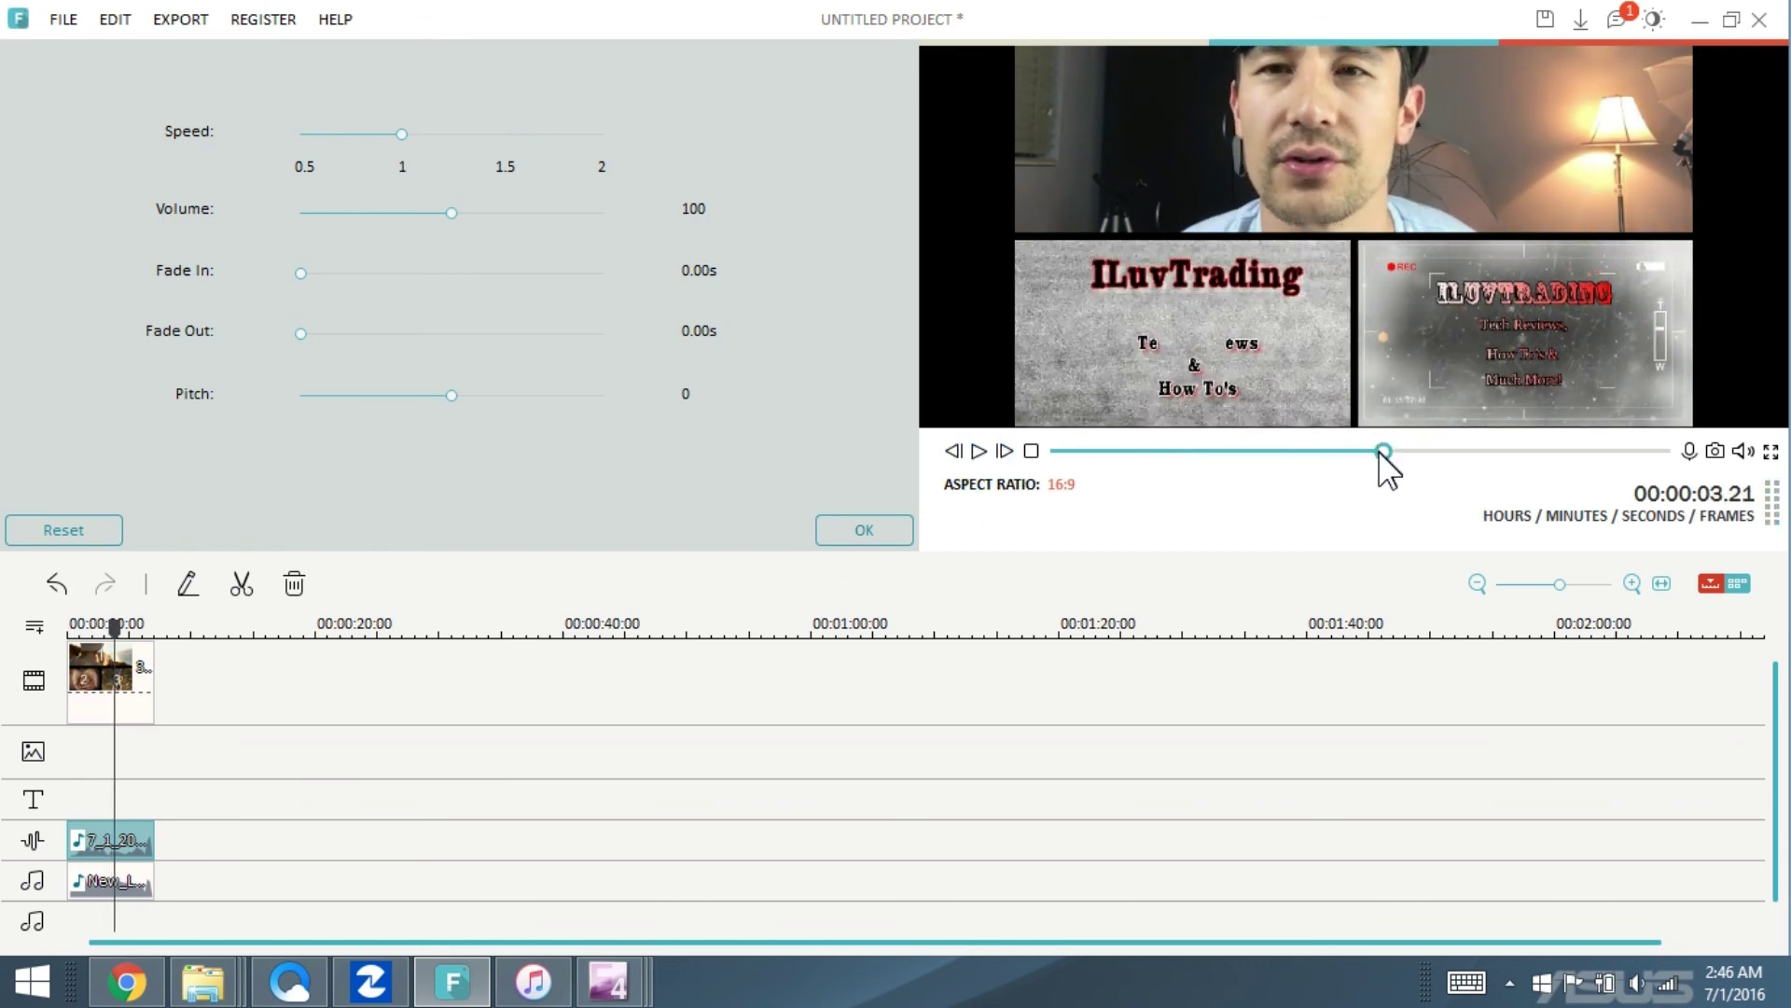
drag(1382, 455, 1024, 452)
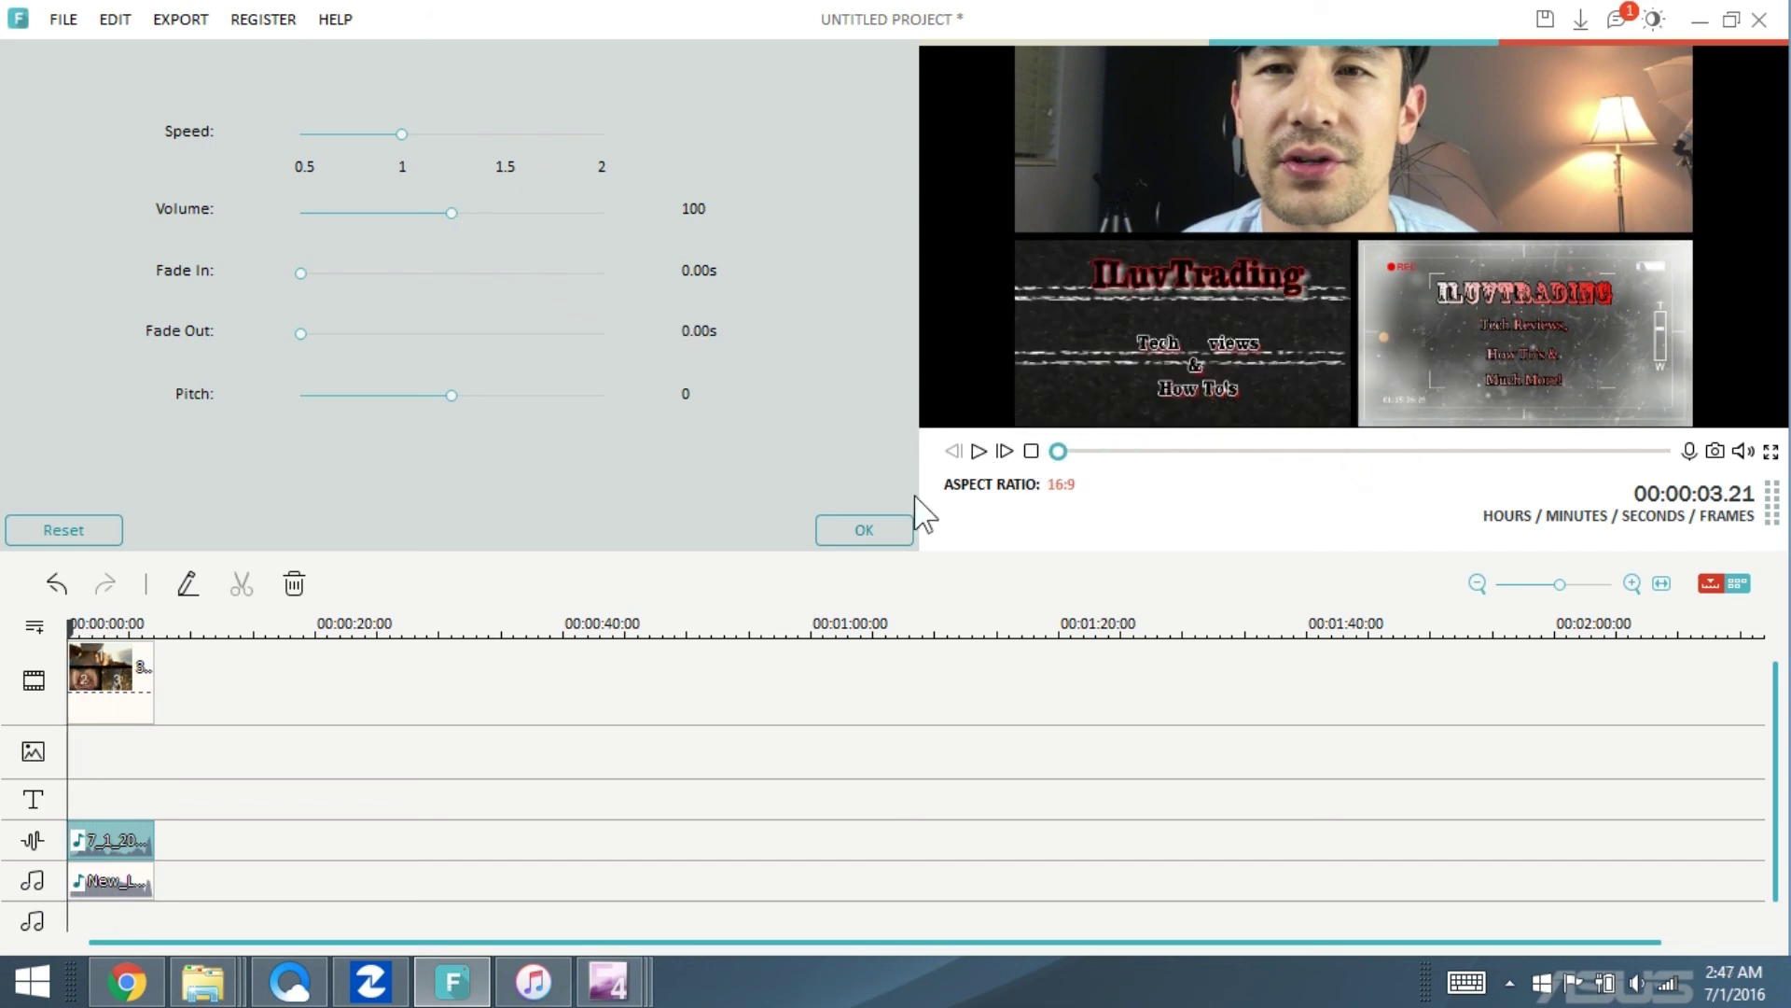
click(978, 451)
mouse_move(482, 227)
mouse_down()
mouse_move(535, 210)
mouse_move(675, 219)
mouse_move(304, 210)
mouse_move(501, 211)
mouse_up()
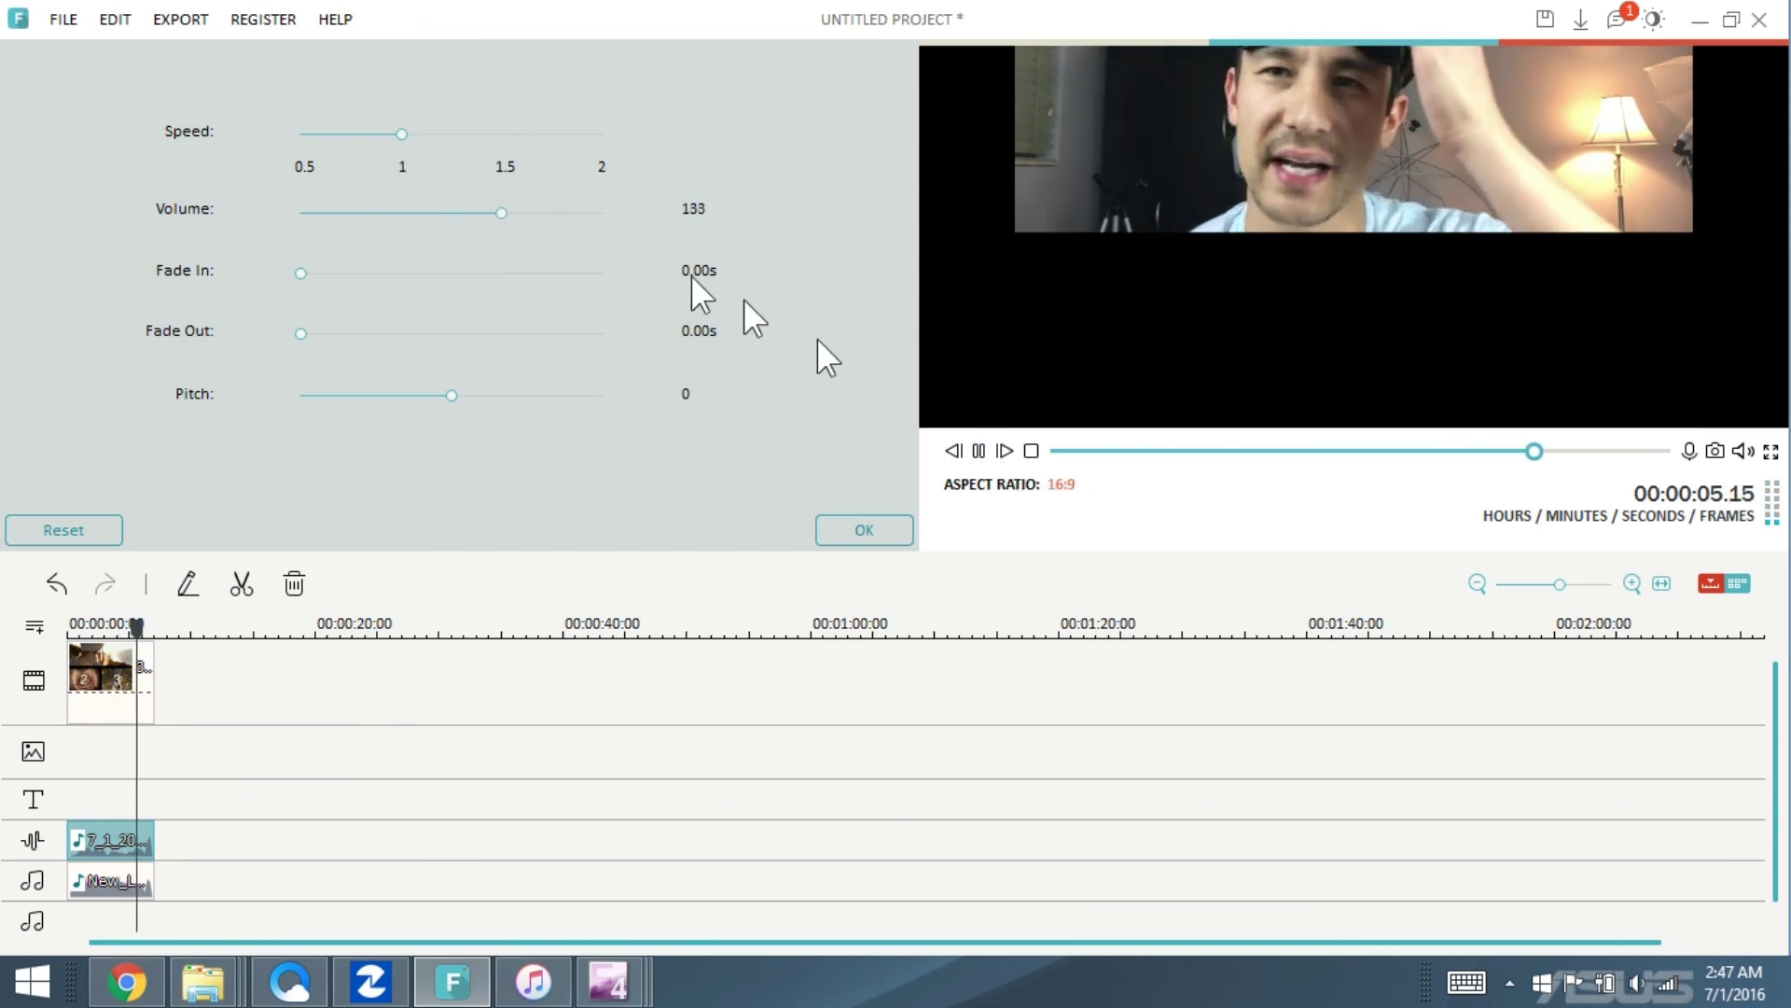
drag(496, 211, 454, 211)
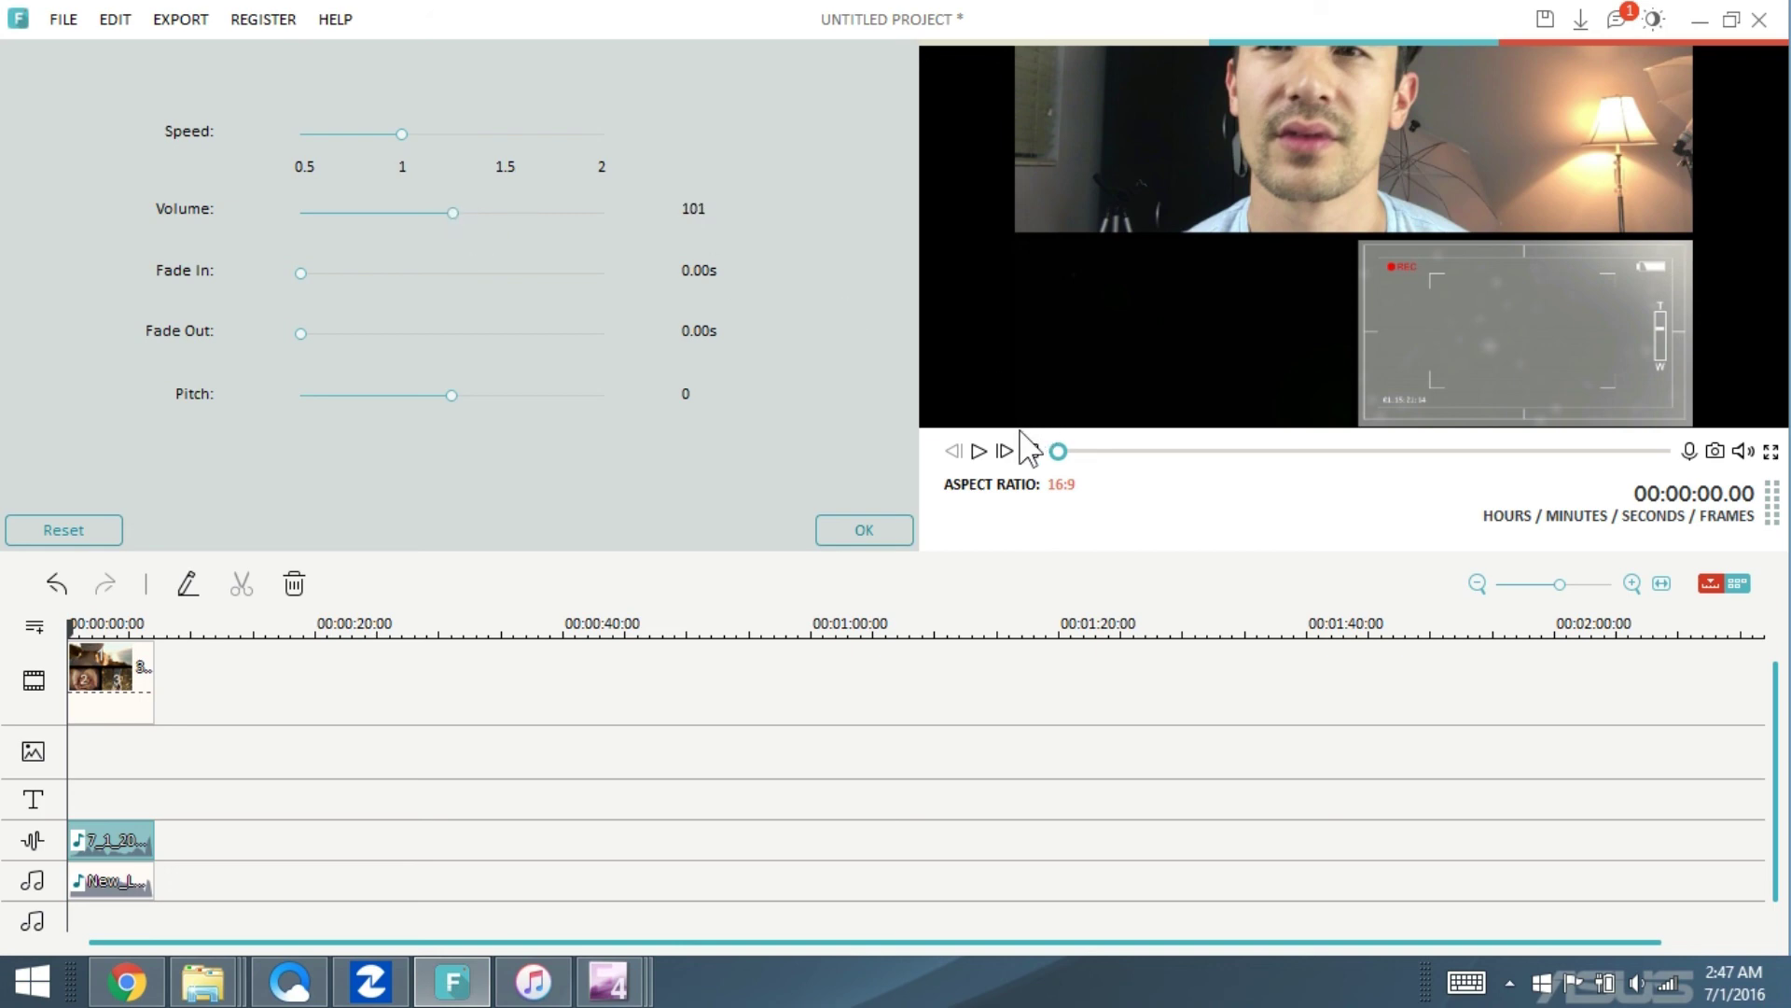